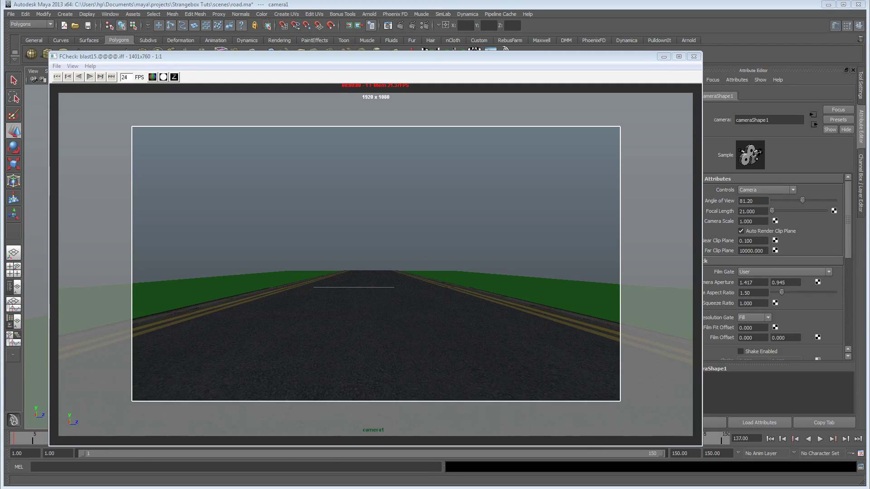
# Play the playblast of the collapsing road, close it and switch the scene to the perspective view.
pyautogui.click(90, 77)
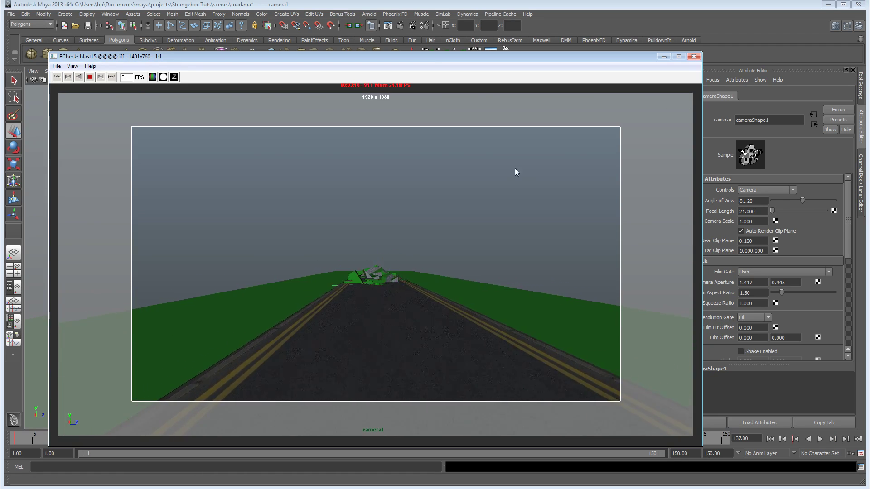
pyautogui.click(694, 56)
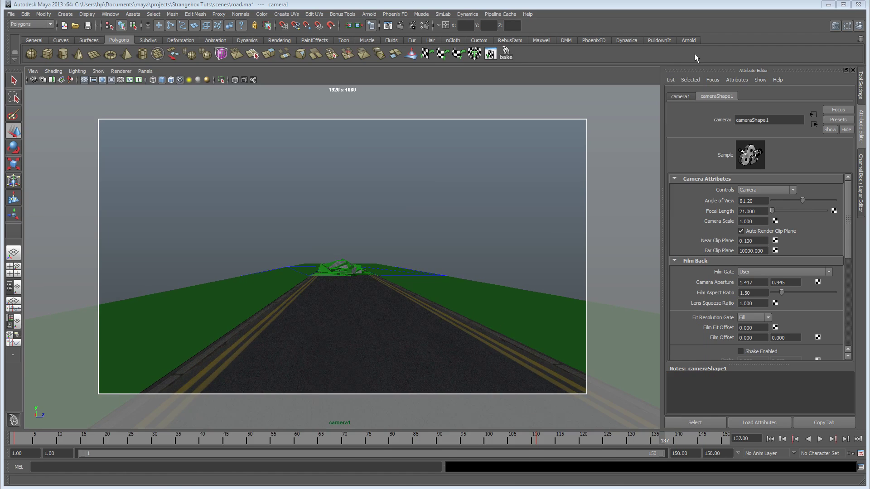
pyautogui.click(347, 343)
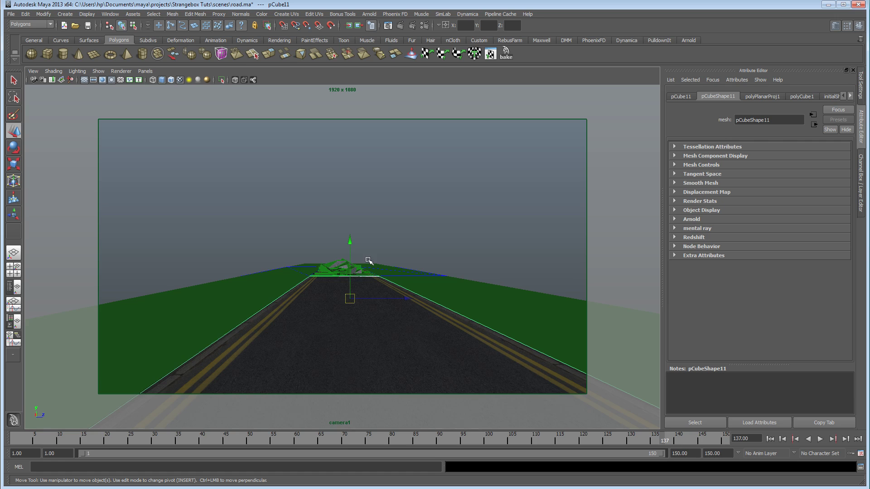
pyautogui.press('space')
pyautogui.press('space')
pyautogui.keyDown('alt'); pyautogui.moveTo(428, 262); pyautogui.dragTo(394, 288); pyautogui.keyUp('alt')
pyautogui.keyDown('alt'); pyautogui.moveTo(394, 288); pyautogui.dragTo(270, 286, button='right'); pyautogui.keyUp('alt')
pyautogui.keyDown('alt'); pyautogui.moveTo(269, 285); pyautogui.dragTo(262, 277); pyautogui.keyUp('alt')
pyautogui.click(103, 256)
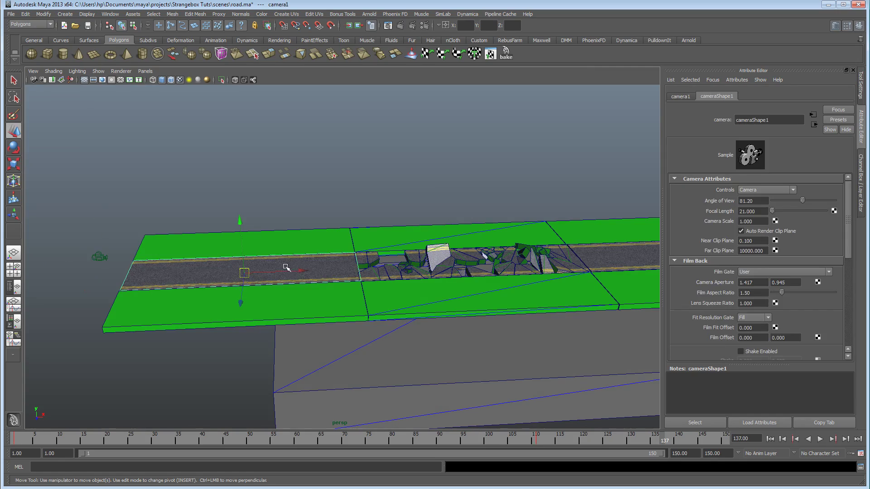
# Examine the overall scene layout: the intact road segments, the flanking grass blocks and the large ground block.
pyautogui.click(305, 305)
pyautogui.keyDown('alt'); pyautogui.moveTo(305, 305); pyautogui.dragTo(350, 311); pyautogui.keyUp('alt')
pyautogui.keyDown('alt'); pyautogui.moveTo(349, 311); pyautogui.dragTo(366, 233, button='middle'); pyautogui.keyUp('alt')
pyautogui.keyDown('alt'); pyautogui.moveTo(365, 233); pyautogui.dragTo(525, 259, button='right'); pyautogui.keyUp('alt')
pyautogui.keyDown('alt'); pyautogui.moveTo(525, 259); pyautogui.dragTo(369, 294); pyautogui.keyUp('alt')
pyautogui.keyDown('alt'); pyautogui.moveTo(369, 295); pyautogui.dragTo(334, 303, button='middle'); pyautogui.keyUp('alt')
pyautogui.keyDown('alt'); pyautogui.moveTo(334, 302); pyautogui.dragTo(388, 290); pyautogui.keyUp('alt')
pyautogui.keyDown('alt'); pyautogui.moveTo(388, 290); pyautogui.dragTo(363, 353, button='middle'); pyautogui.keyUp('alt')
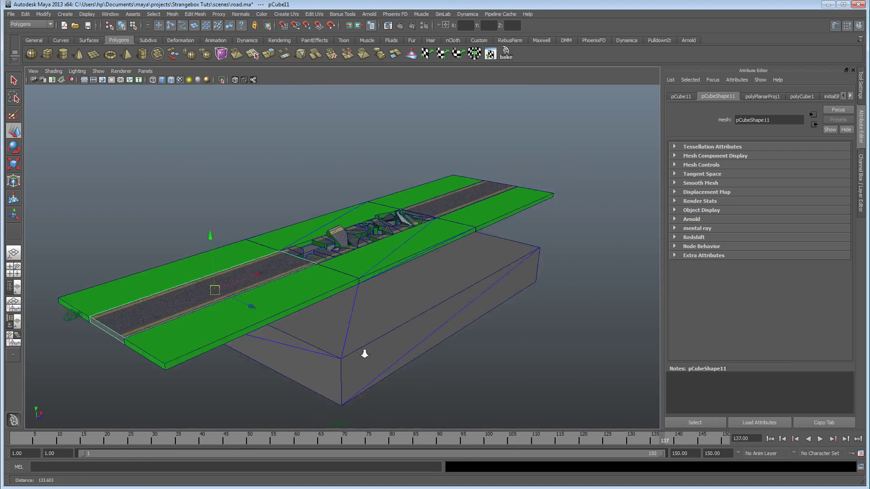
pyautogui.keyDown('alt'); pyautogui.moveTo(363, 354); pyautogui.dragTo(439, 301, button='right'); pyautogui.keyUp('alt')
pyautogui.keyDown('alt'); pyautogui.moveTo(439, 301); pyautogui.dragTo(409, 309); pyautogui.keyUp('alt')
# Examine the shattered road pieces and the grass blocks on both sides of the broken section.
pyautogui.click(314, 267)
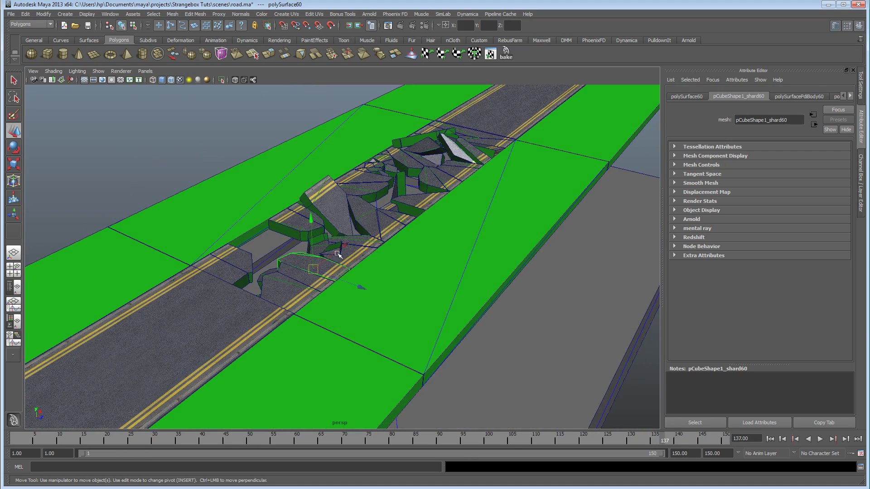
pyautogui.click(178, 318)
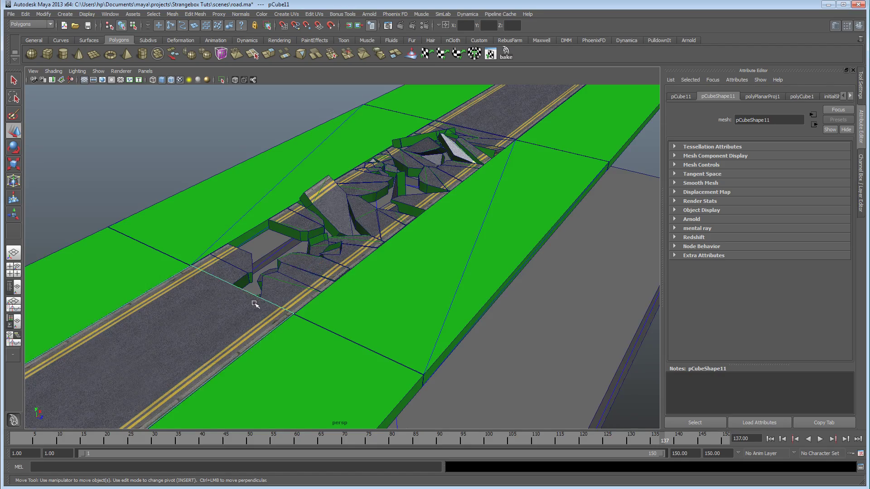
pyautogui.keyDown('alt'); pyautogui.moveTo(254, 302); pyautogui.dragTo(328, 247, button='middle'); pyautogui.keyUp('alt')
pyautogui.keyDown('alt'); pyautogui.moveTo(328, 246); pyautogui.dragTo(240, 297); pyautogui.keyUp('alt')
pyautogui.keyDown('alt'); pyautogui.moveTo(241, 297); pyautogui.dragTo(252, 304, button='middle'); pyautogui.keyUp('alt')
pyautogui.keyDown('alt'); pyautogui.moveTo(252, 304); pyautogui.dragTo(264, 308); pyautogui.keyUp('alt')
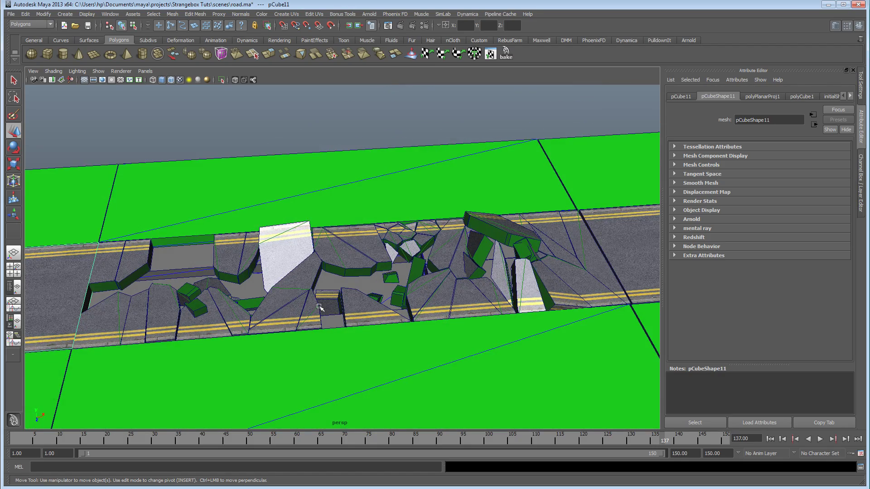
pyautogui.keyDown('alt'); pyautogui.moveTo(491, 233); pyautogui.dragTo(382, 291); pyautogui.keyUp('alt')
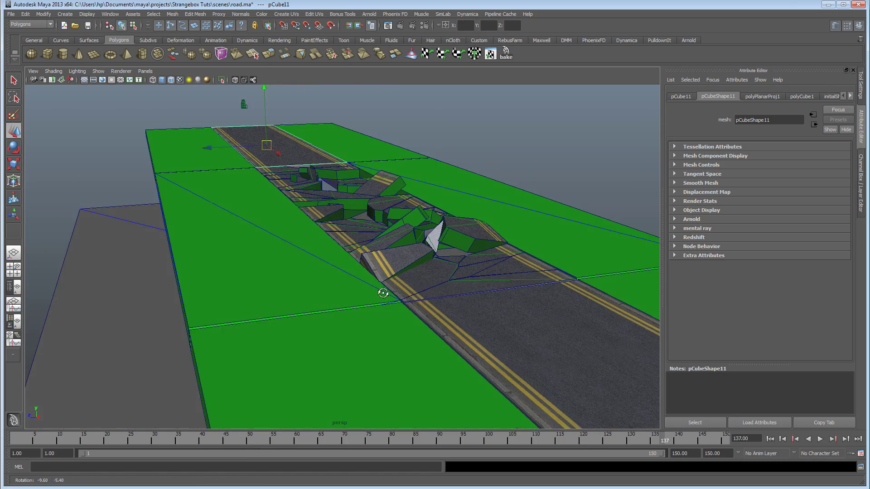
pyautogui.keyDown('alt'); pyautogui.moveTo(448, 252); pyautogui.dragTo(431, 270); pyautogui.keyUp('alt')
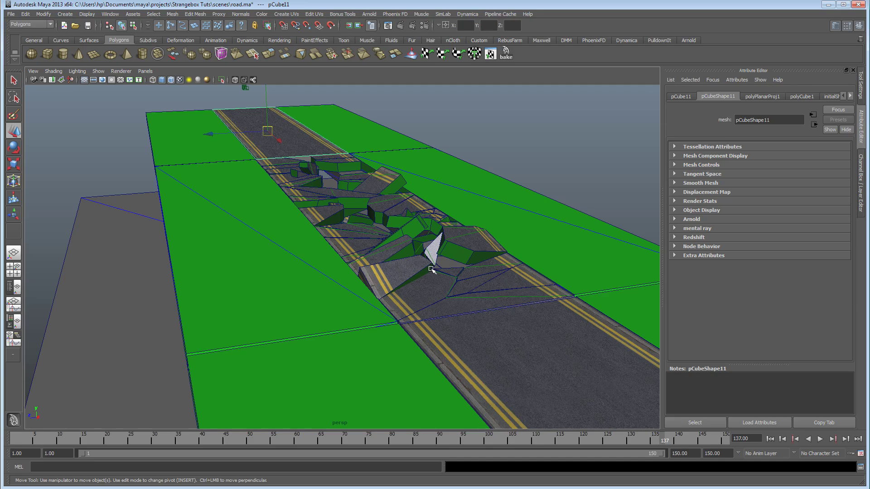
pyautogui.keyDown('alt'); pyautogui.moveTo(425, 306); pyautogui.dragTo(379, 309); pyautogui.keyUp('alt')
pyautogui.click(223, 287)
pyautogui.click(485, 241)
pyautogui.keyDown('alt'); pyautogui.moveTo(486, 240); pyautogui.dragTo(452, 257); pyautogui.keyUp('alt')
pyautogui.keyDown('alt'); pyautogui.moveTo(418, 282); pyautogui.dragTo(398, 306); pyautogui.keyUp('alt')
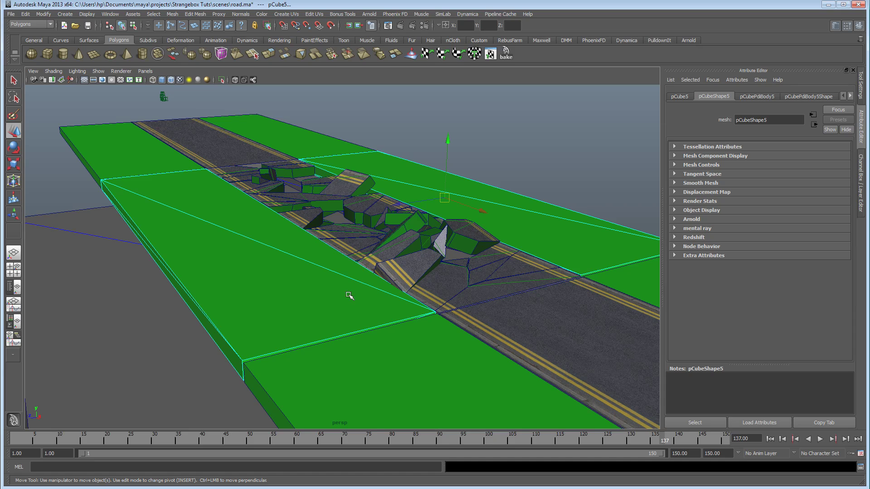
# Inspect the support blocks under the road, the fallen debris and the large ground block beneath it.
pyautogui.keyDown('alt'); pyautogui.moveTo(330, 318); pyautogui.dragTo(483, 240); pyautogui.keyUp('alt')
pyautogui.click(297, 200)
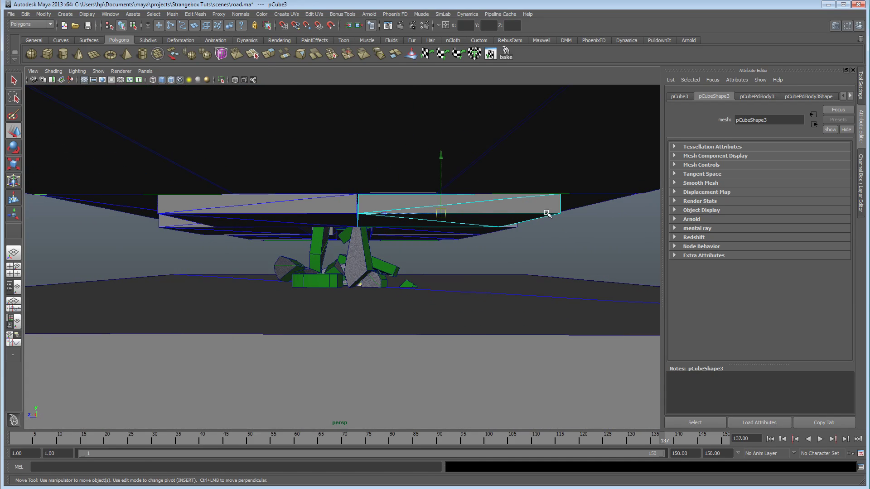
pyautogui.keyDown('alt'); pyautogui.moveTo(280, 240); pyautogui.dragTo(308, 231); pyautogui.keyUp('alt')
pyautogui.click(231, 349)
pyautogui.keyDown('alt'); pyautogui.moveTo(233, 350); pyautogui.dragTo(285, 321); pyautogui.keyUp('alt')
pyautogui.keyDown('alt'); pyautogui.moveTo(290, 312); pyautogui.dragTo(264, 304, button='right'); pyautogui.keyUp('alt')
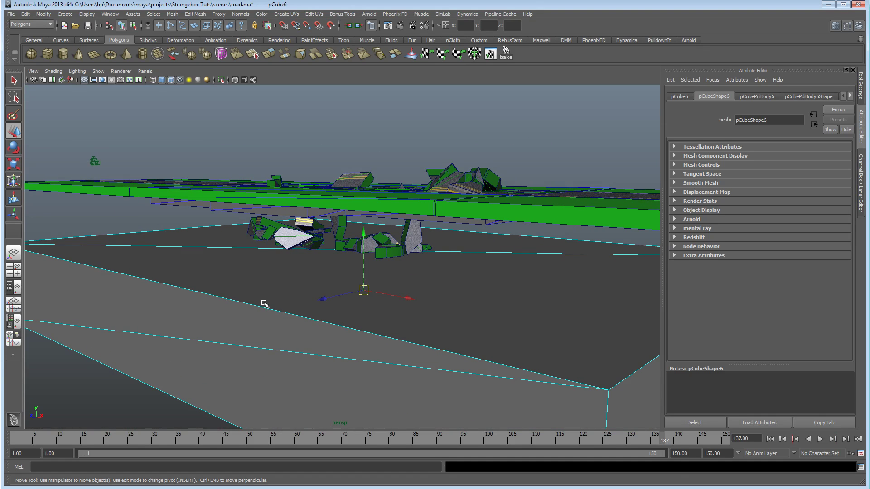
pyautogui.keyDown('alt'); pyautogui.moveTo(371, 303); pyautogui.dragTo(335, 311); pyautogui.keyUp('alt')
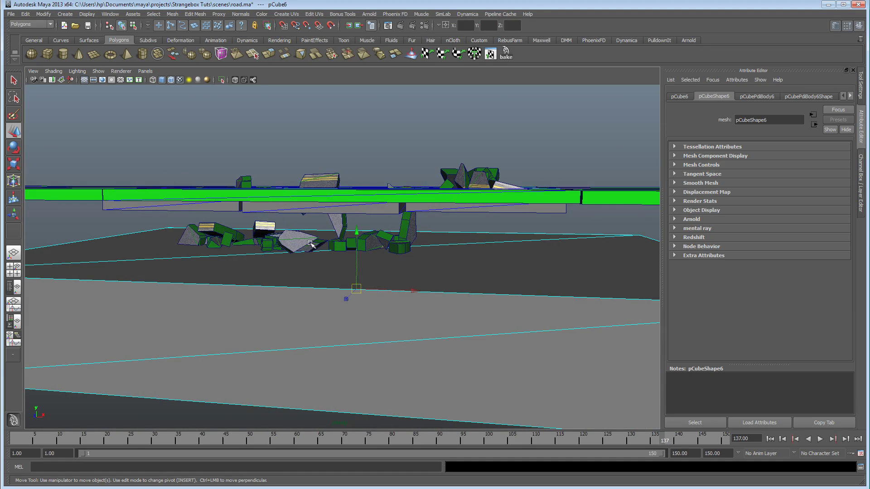
pyautogui.keyDown('alt'); pyautogui.moveTo(316, 277); pyautogui.dragTo(356, 322); pyautogui.keyUp('alt')
pyautogui.keyDown('alt'); pyautogui.moveTo(350, 175); pyautogui.dragTo(324, 237); pyautogui.keyUp('alt')
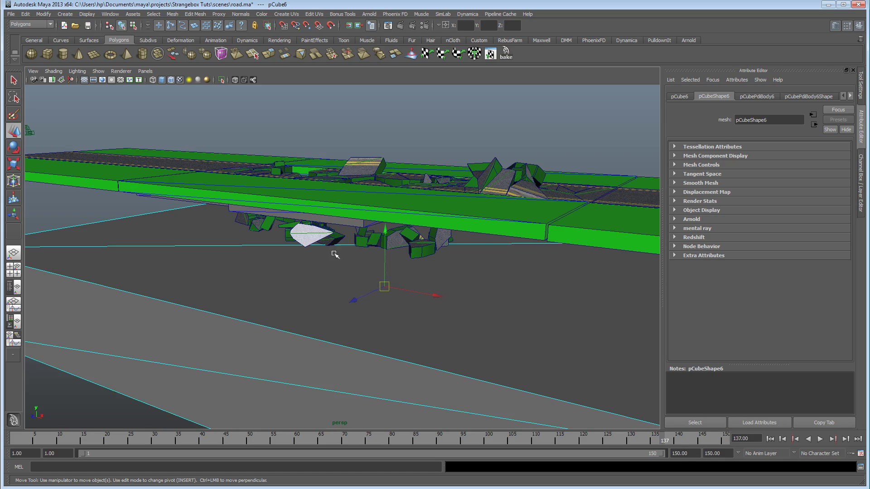
pyautogui.keyDown('alt'); pyautogui.moveTo(335, 286); pyautogui.dragTo(301, 231); pyautogui.keyUp('alt')
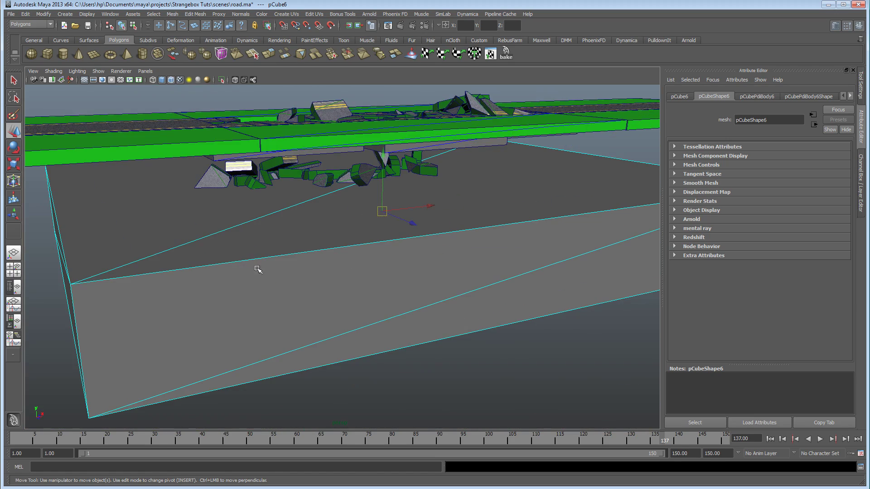
pyautogui.keyDown('alt'); pyautogui.moveTo(258, 270); pyautogui.dragTo(286, 298); pyautogui.keyUp('alt')
# Inspect the grass block beside the shattered section and the broken road pieces up close.
pyautogui.click(312, 170)
pyautogui.keyDown('alt'); pyautogui.moveTo(311, 171); pyautogui.dragTo(266, 139); pyautogui.keyUp('alt')
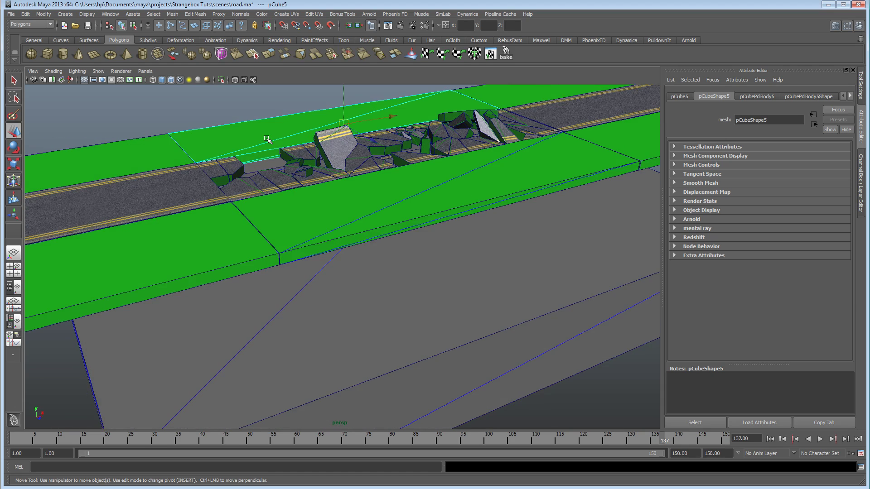
pyautogui.keyDown('alt'); pyautogui.moveTo(286, 198); pyautogui.dragTo(313, 324, button='middle'); pyautogui.keyUp('alt')
pyautogui.keyDown('alt'); pyautogui.moveTo(313, 324); pyautogui.dragTo(513, 326, button='right'); pyautogui.keyUp('alt')
pyautogui.keyDown('alt'); pyautogui.moveTo(433, 326); pyautogui.dragTo(414, 239, button='middle'); pyautogui.keyUp('alt')
pyautogui.keyDown('alt'); pyautogui.moveTo(413, 239); pyautogui.dragTo(380, 246, button='right'); pyautogui.keyUp('alt')
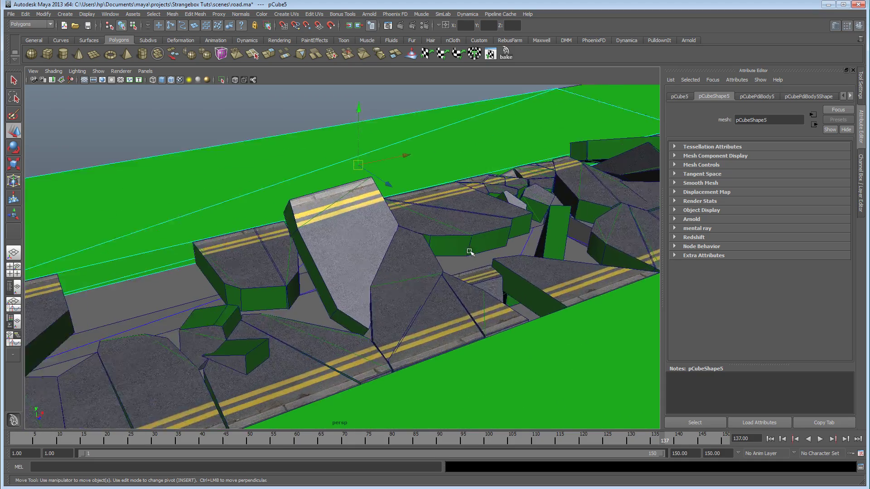
pyautogui.click(360, 252)
pyautogui.keyDown('alt'); pyautogui.moveTo(361, 252); pyautogui.dragTo(259, 272); pyautogui.keyUp('alt')
pyautogui.keyDown('alt'); pyautogui.moveTo(259, 272); pyautogui.dragTo(542, 264, button='middle'); pyautogui.keyUp('alt')
# Freeze the transformations of the intact road segment in front of the shattered section.
pyautogui.click(293, 230)
pyautogui.keyDown('alt'); pyautogui.moveTo(317, 239); pyautogui.dragTo(298, 252); pyautogui.keyUp('alt')
pyautogui.keyDown('alt'); pyautogui.moveTo(298, 252); pyautogui.dragTo(308, 195, button='middle'); pyautogui.keyUp('alt')
pyautogui.keyDown('alt'); pyautogui.moveTo(308, 195); pyautogui.dragTo(436, 206, button='right'); pyautogui.keyUp('alt')
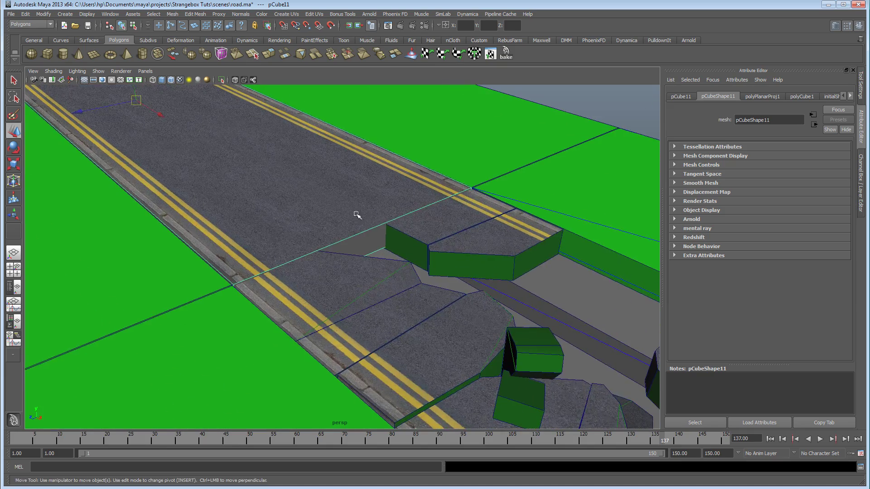
pyautogui.keyDown('alt'); pyautogui.moveTo(355, 214); pyautogui.dragTo(390, 248, button='middle'); pyautogui.keyUp('alt')
pyautogui.keyDown('alt'); pyautogui.moveTo(390, 249); pyautogui.dragTo(321, 241, button='right'); pyautogui.keyUp('alt')
pyautogui.keyDown('alt'); pyautogui.moveTo(297, 251); pyautogui.dragTo(235, 188); pyautogui.keyUp('alt')
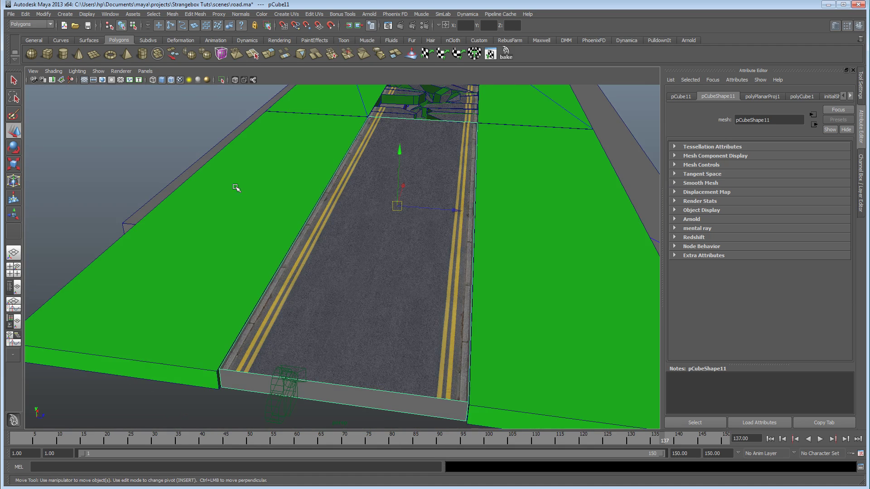
pyautogui.click(46, 19)
pyautogui.click(71, 42)
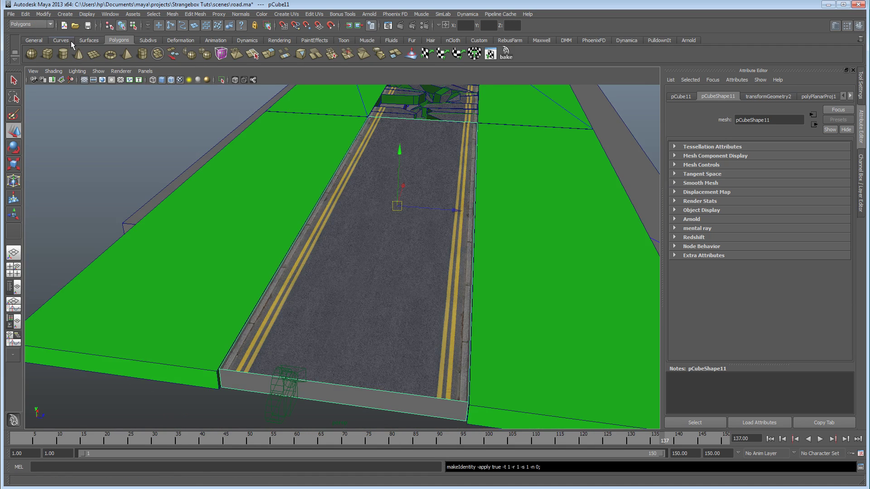
# Delete the construction history of the front road segment and its two flanking grass blocks.
pyautogui.click(241, 188)
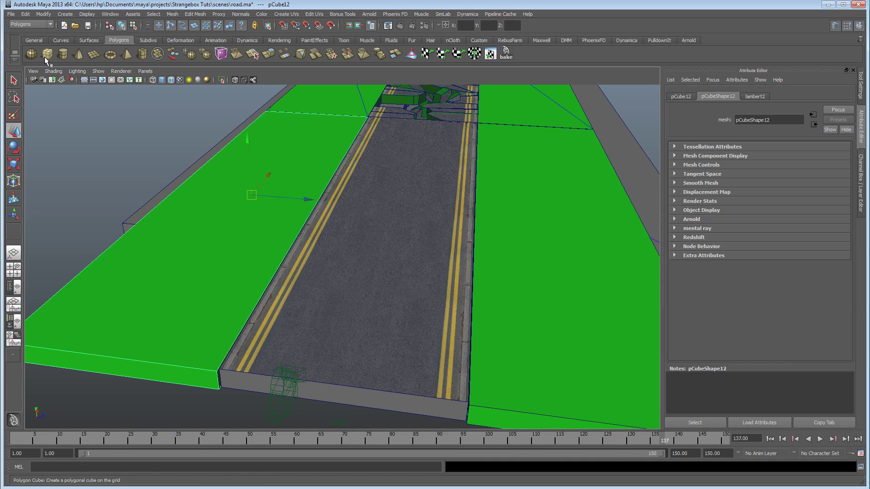
pyautogui.click(516, 238)
pyautogui.click(296, 224)
pyautogui.keyDown('shift'); pyautogui.click(380, 228); pyautogui.keyUp('shift')
pyautogui.keyDown('shift'); pyautogui.click(540, 227); pyautogui.keyUp('shift')
pyautogui.click(26, 15)
pyautogui.moveTo(61, 108)
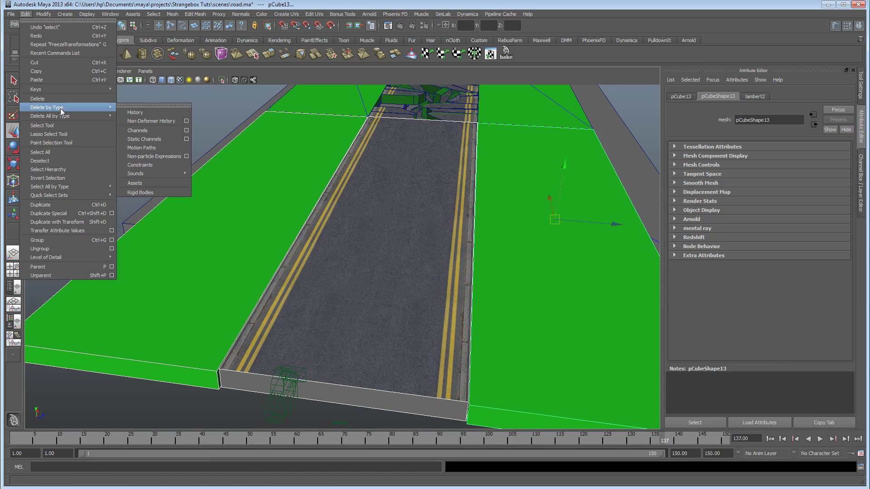
pyautogui.click(132, 113)
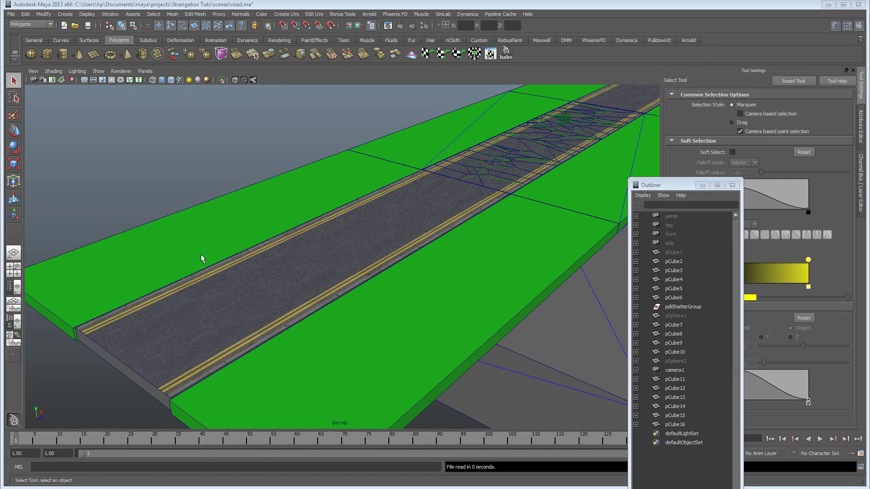
# Inspect the unbroken road scene from above and below, including the support blocks under the road.
pyautogui.keyDown('alt'); pyautogui.moveTo(283, 274); pyautogui.dragTo(227, 262); pyautogui.keyUp('alt')
pyautogui.click(267, 269)
pyautogui.scroll(-2, 362, 267)
pyautogui.keyDown('alt'); pyautogui.moveTo(377, 266); pyautogui.dragTo(377, 281, button='middle'); pyautogui.keyUp('alt')
pyautogui.keyDown('alt'); pyautogui.moveTo(377, 281); pyautogui.dragTo(359, 286); pyautogui.keyUp('alt')
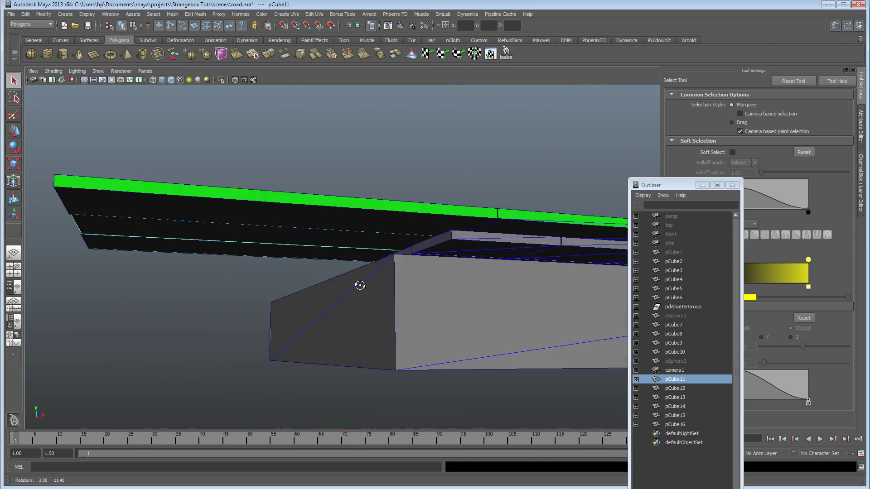
pyautogui.keyDown('alt'); pyautogui.moveTo(359, 285); pyautogui.dragTo(480, 289, button='right'); pyautogui.keyUp('alt')
pyautogui.moveTo(480, 289)
pyautogui.keyDown('alt'); pyautogui.mouseDown()
pyautogui.moveTo(475, 260)
pyautogui.moveTo(485, 272)
pyautogui.moveTo(474, 273)
pyautogui.mouseUp(); pyautogui.keyUp('alt')
pyautogui.click(474, 246)
pyautogui.keyDown('shift'); pyautogui.click(421, 262); pyautogui.keyUp('shift')
pyautogui.keyDown('alt'); pyautogui.moveTo(421, 262); pyautogui.dragTo(548, 271); pyautogui.keyUp('alt')
# Select the large ground block and open PulldownIt's ShatterIt options and the Create Rigid Body settings.
pyautogui.click(371, 298)
pyautogui.press('r')
pyautogui.keyDown('alt'); pyautogui.moveTo(405, 294); pyautogui.dragTo(417, 301); pyautogui.keyUp('alt')
pyautogui.keyDown('alt'); pyautogui.moveTo(417, 301); pyautogui.dragTo(492, 300, button='right'); pyautogui.keyUp('alt')
pyautogui.keyDown('alt'); pyautogui.moveTo(492, 300); pyautogui.dragTo(341, 301); pyautogui.keyUp('alt')
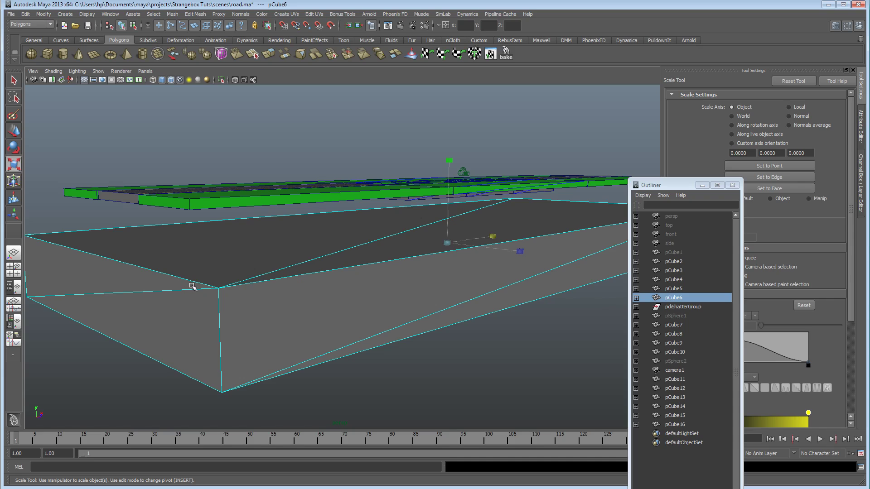
pyautogui.click(657, 39)
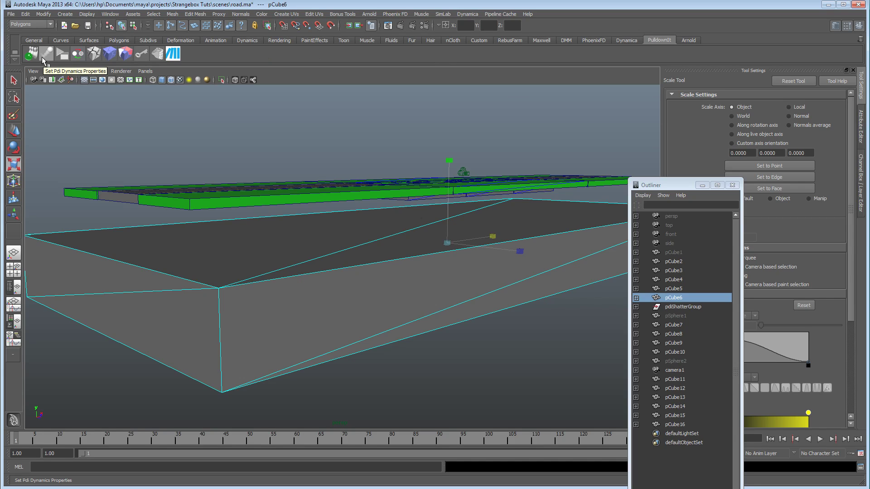
pyautogui.click(93, 54)
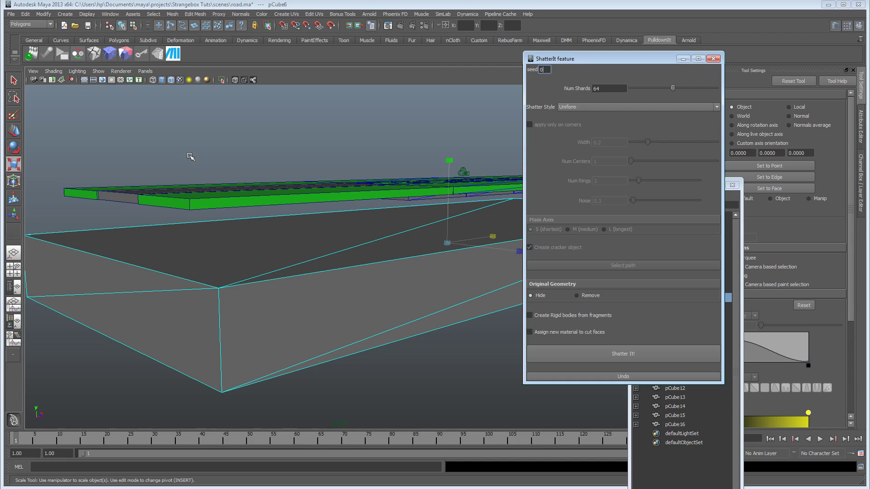
pyautogui.click(34, 59)
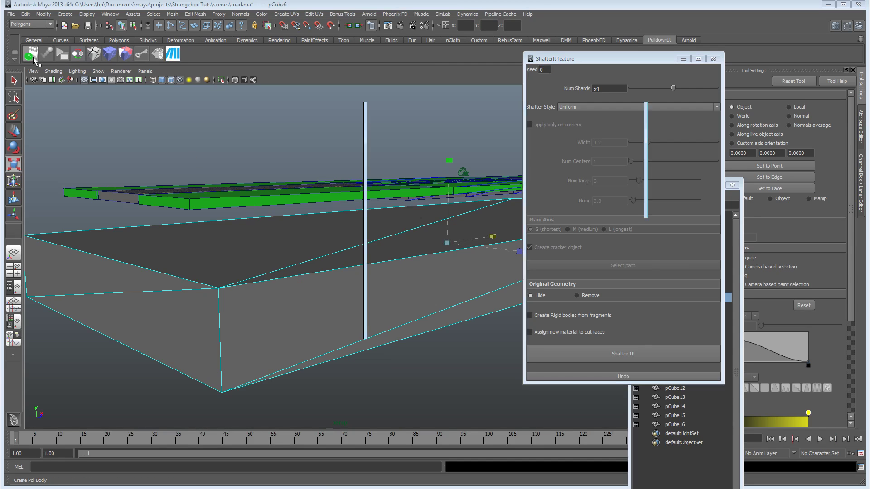
pyautogui.moveTo(485, 97); pyautogui.dragTo(555, 110)
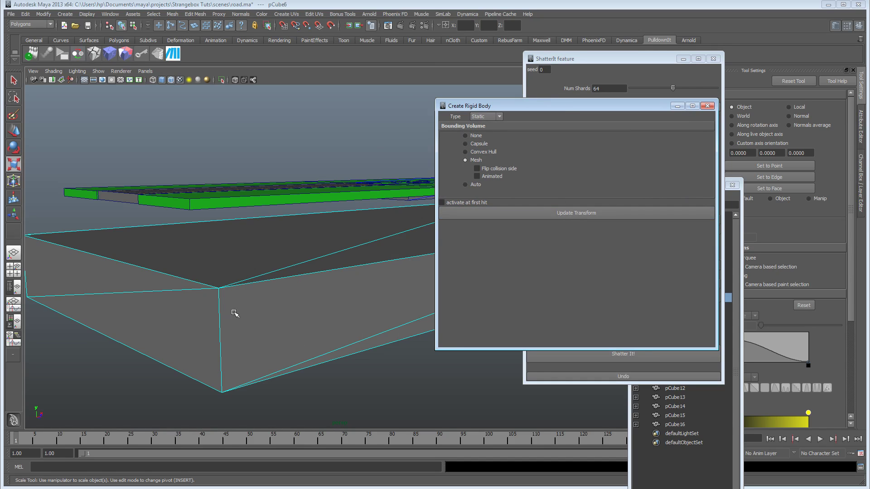
# Make the two grass blocks flanking the front road segment static rigid bodies with a Mesh bounding volume.
pyautogui.moveTo(237, 310)
pyautogui.keyDown('alt'); pyautogui.mouseDown()
pyautogui.moveTo(305, 301)
pyautogui.moveTo(252, 314)
pyautogui.mouseUp(); pyautogui.keyUp('alt')
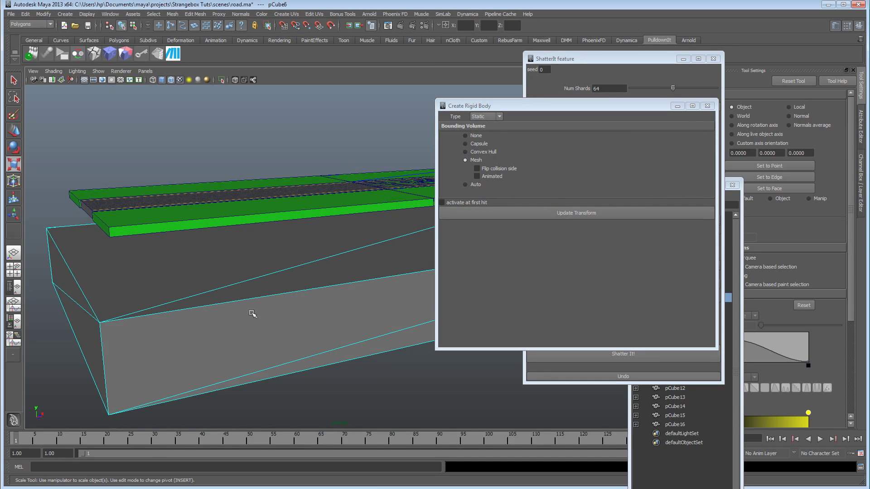
pyautogui.keyDown('alt'); pyautogui.moveTo(357, 267); pyautogui.dragTo(310, 266); pyautogui.keyUp('alt')
pyautogui.keyDown('alt'); pyautogui.moveTo(401, 257); pyautogui.dragTo(302, 270); pyautogui.keyUp('alt')
pyautogui.click(256, 244)
pyautogui.press('r')
pyautogui.keyDown('shift'); pyautogui.click(284, 269); pyautogui.keyUp('shift')
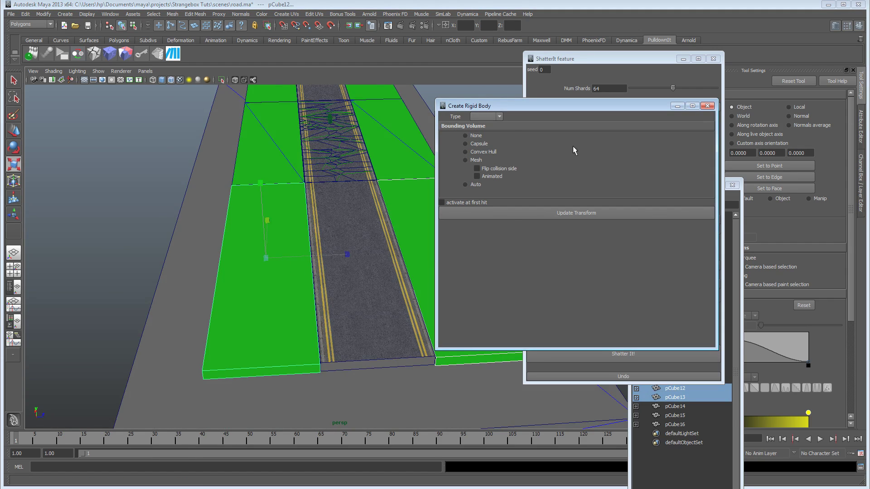
pyautogui.click(491, 123)
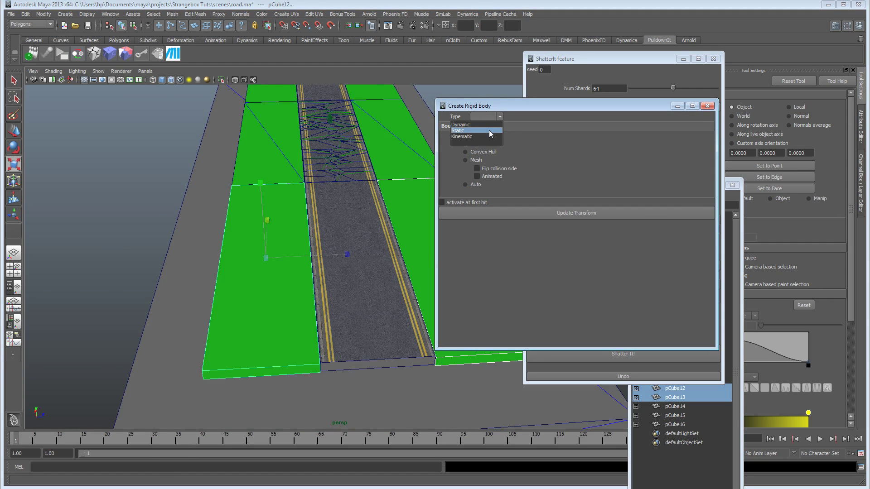
pyautogui.click(489, 130)
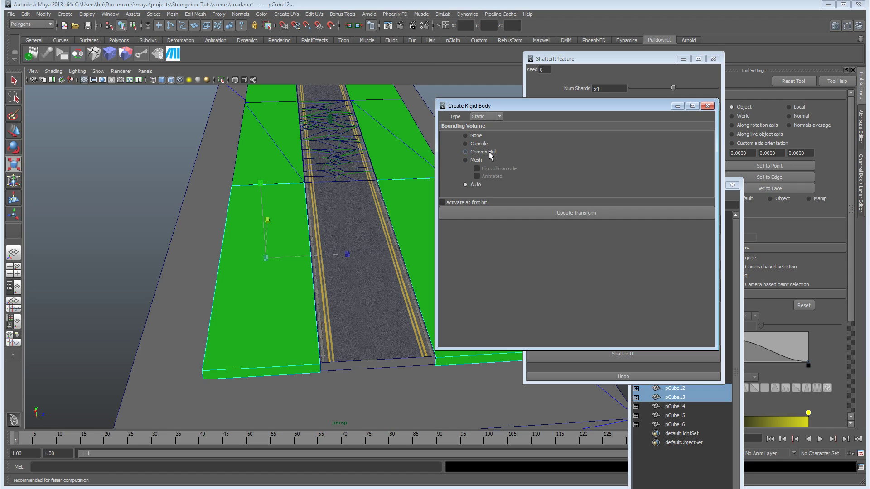
pyautogui.click(489, 153)
pyautogui.click(477, 161)
# Duplicate the pair of support blocks under the road and move the copies along X to about -28.57, beneath the front segment.
pyautogui.keyDown('alt'); pyautogui.moveTo(309, 326); pyautogui.dragTo(349, 385); pyautogui.keyUp('alt')
pyautogui.moveTo(525, 112); pyautogui.dragTo(696, 124)
pyautogui.keyDown('alt'); pyautogui.moveTo(353, 308); pyautogui.dragTo(350, 340); pyautogui.keyUp('alt')
pyautogui.click(348, 270)
pyautogui.keyDown('alt'); pyautogui.moveTo(416, 369); pyautogui.dragTo(334, 360); pyautogui.keyUp('alt')
pyautogui.keyDown('alt'); pyautogui.moveTo(334, 359); pyautogui.dragTo(34, 352, button='middle'); pyautogui.keyUp('alt')
pyautogui.keyDown('alt'); pyautogui.moveTo(383, 332); pyautogui.dragTo(412, 352); pyautogui.keyUp('alt')
pyautogui.click(302, 273)
pyautogui.click(366, 283)
pyautogui.press('w')
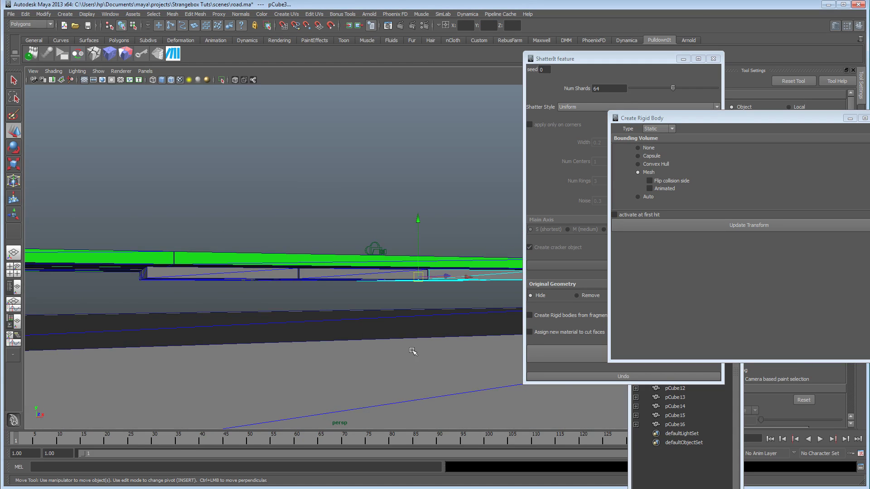
pyautogui.hotkey('ctrl', 'd')
pyautogui.keyDown('alt'); pyautogui.moveTo(471, 298); pyautogui.dragTo(469, 317); pyautogui.keyUp('alt')
pyautogui.moveTo(469, 264); pyautogui.dragTo(470, 264)
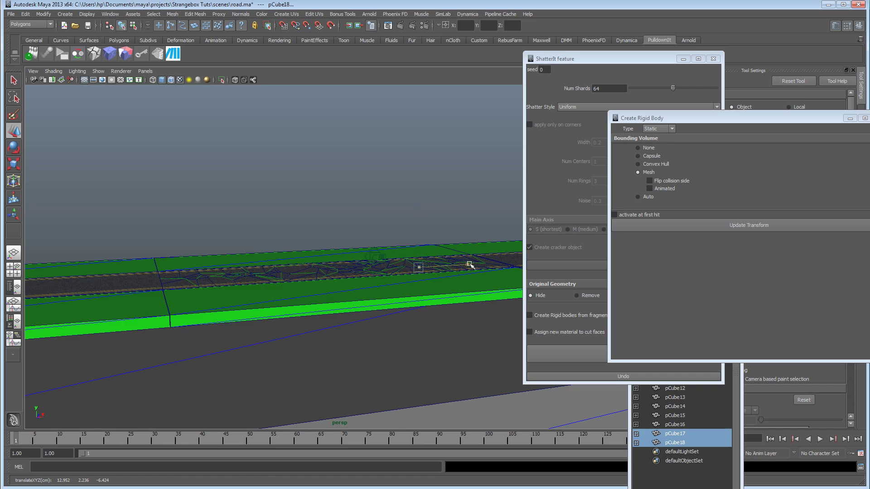
pyautogui.keyDown('alt'); pyautogui.moveTo(262, 282); pyautogui.dragTo(305, 303); pyautogui.keyUp('alt')
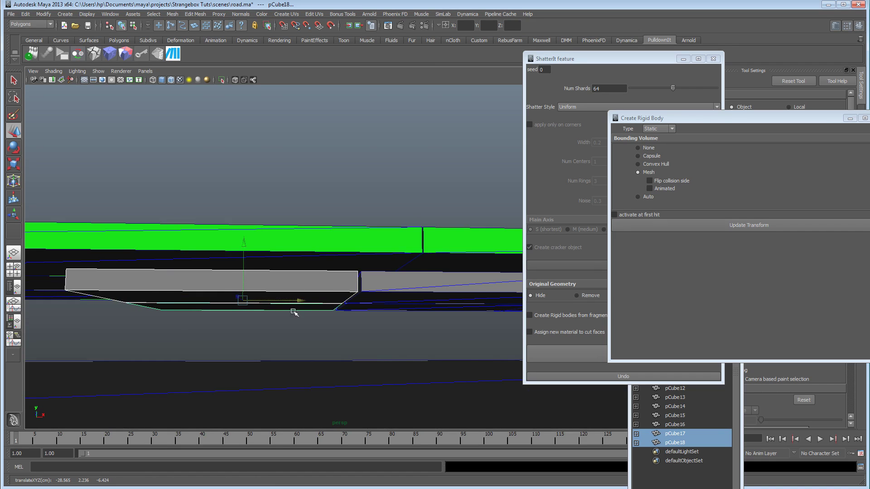
# Duplicate the support block pair twice more, lining each copied pair up end to end toward the road's front edge.
pyautogui.keyDown('alt'); pyautogui.moveTo(293, 311); pyautogui.dragTo(449, 313, button='middle'); pyautogui.keyUp('alt')
pyautogui.keyDown('alt'); pyautogui.moveTo(449, 313); pyautogui.dragTo(316, 311, button='right'); pyautogui.keyUp('alt')
pyautogui.keyDown('alt'); pyautogui.moveTo(316, 312); pyautogui.dragTo(314, 312); pyautogui.keyUp('alt')
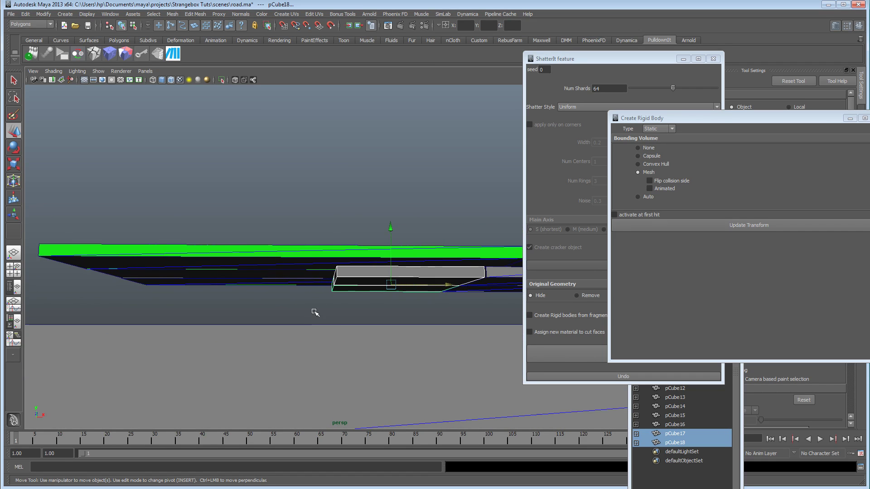
pyautogui.hotkey('ctrl', 'd')
pyautogui.moveTo(443, 285); pyautogui.dragTo(312, 312)
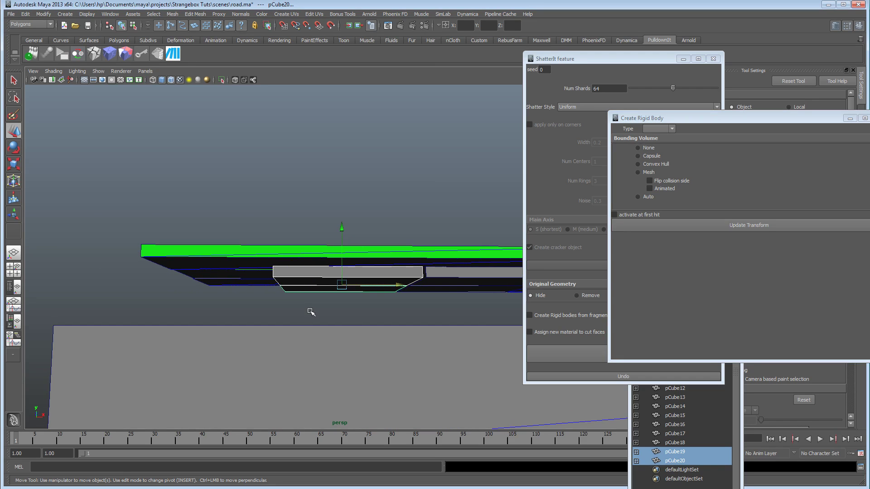
pyautogui.hotkey('ctrl', 'd')
pyautogui.moveTo(397, 286); pyautogui.dragTo(354, 314)
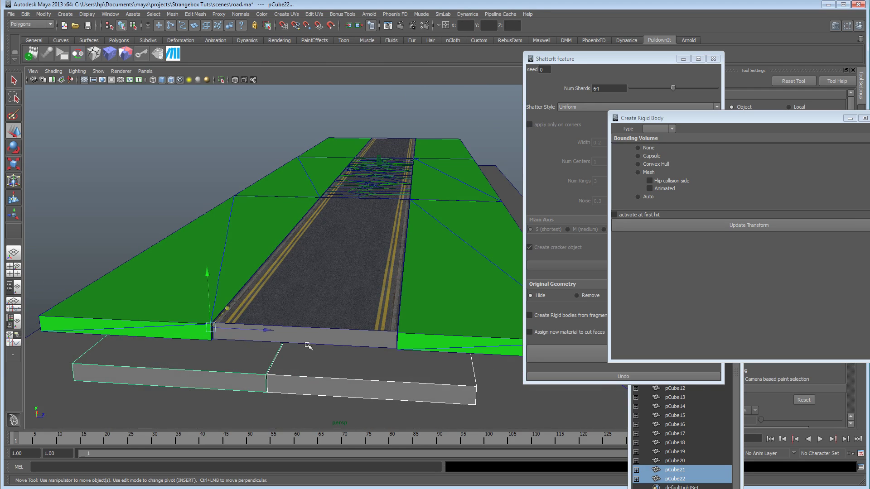
# Freeze the transformations and delete the construction history of all six new support blocks.
pyautogui.keyDown('alt'); pyautogui.moveTo(329, 311); pyautogui.dragTo(277, 308); pyautogui.keyUp('alt')
pyautogui.keyDown('shift'); pyautogui.click(300, 247); pyautogui.keyUp('shift')
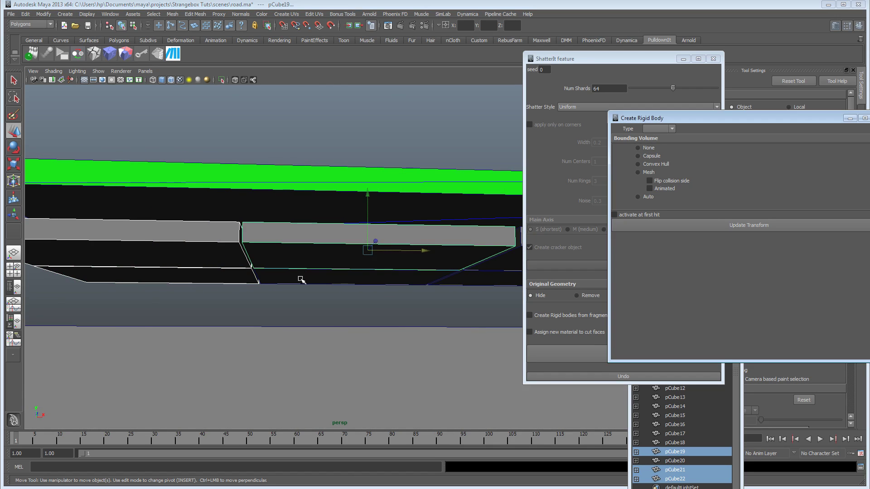
pyautogui.keyDown('shift'); pyautogui.click(300, 278); pyautogui.keyUp('shift')
pyautogui.keyDown('alt'); pyautogui.moveTo(381, 286); pyautogui.dragTo(396, 294); pyautogui.keyUp('alt')
pyautogui.keyDown('shift'); pyautogui.click(436, 252); pyautogui.keyUp('shift')
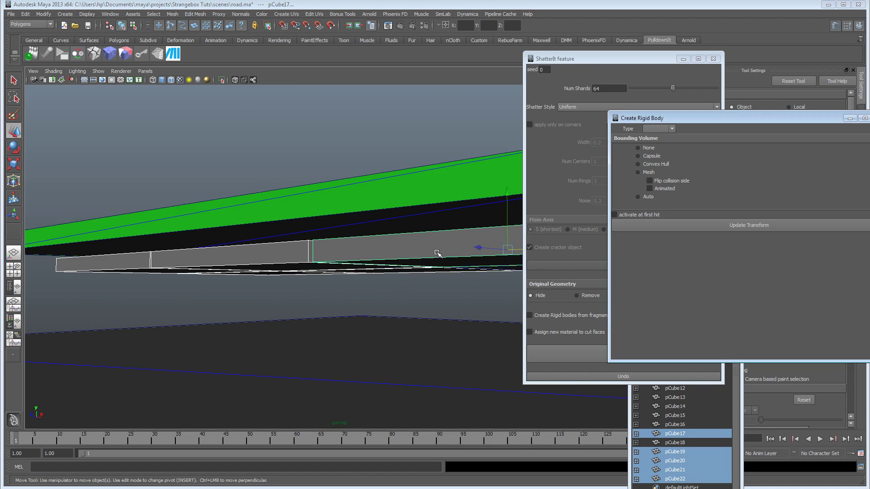
pyautogui.keyDown('alt'); pyautogui.moveTo(463, 277); pyautogui.dragTo(278, 283, button='middle'); pyautogui.keyUp('alt')
pyautogui.keyDown('alt'); pyautogui.moveTo(278, 284); pyautogui.dragTo(249, 285); pyautogui.keyUp('alt')
pyautogui.keyDown('shift'); pyautogui.click(369, 266); pyautogui.keyUp('shift')
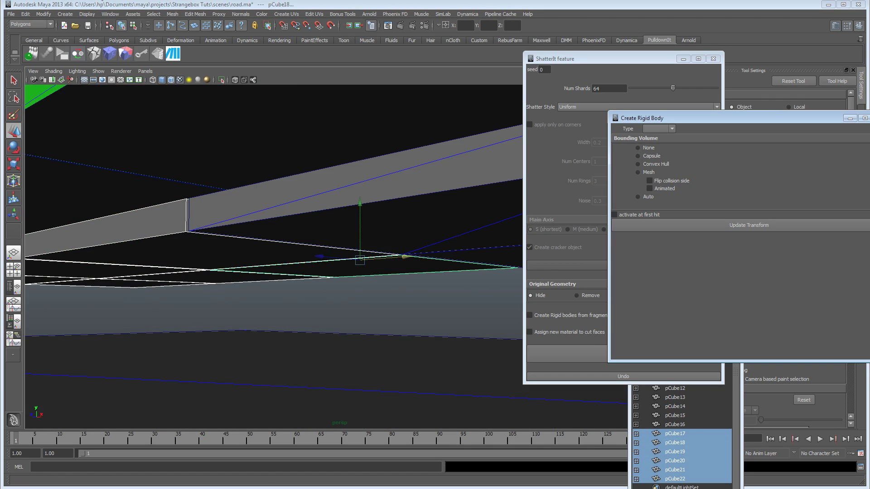
pyautogui.click(40, 16)
pyautogui.click(52, 44)
pyautogui.keyDown('alt'); pyautogui.moveTo(263, 327); pyautogui.dragTo(365, 311); pyautogui.keyUp('alt')
pyautogui.scroll(-4, 365, 311)
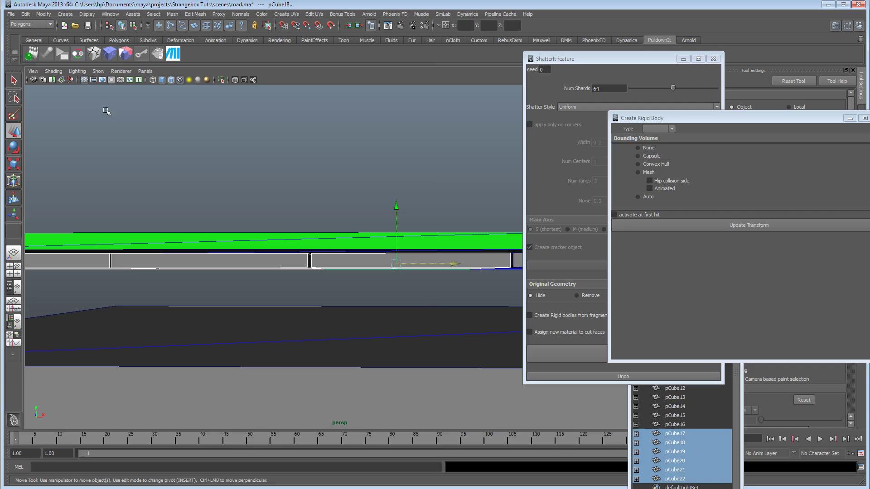
pyautogui.click(27, 16)
pyautogui.moveTo(50, 107)
pyautogui.click(134, 111)
pyautogui.keyDown('alt'); pyautogui.moveTo(326, 295); pyautogui.dragTo(246, 289); pyautogui.keyUp('alt')
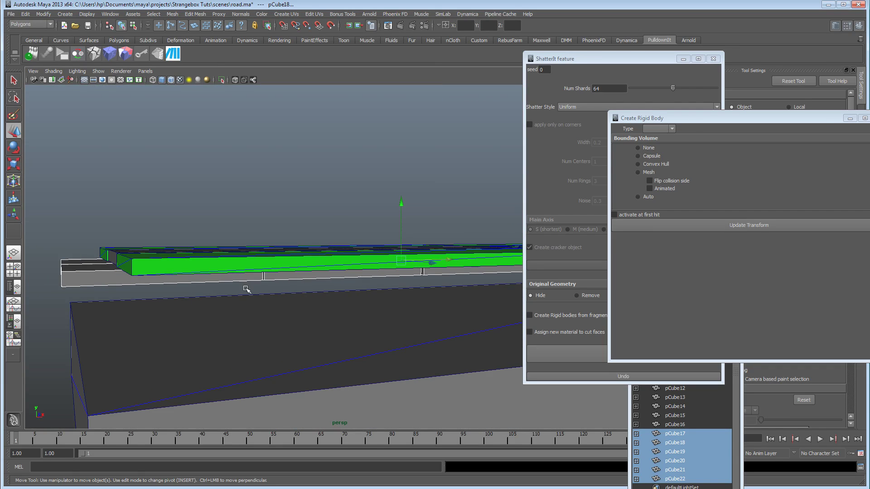
# Make the six new support blocks static rigid bodies with a Mesh bounding volume.
pyautogui.moveTo(656, 118); pyautogui.dragTo(513, 102)
pyautogui.click(529, 113)
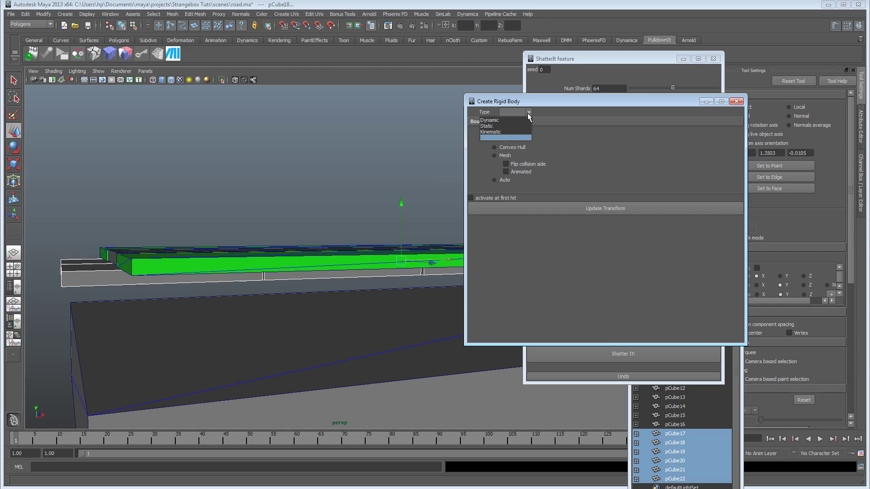
pyautogui.click(515, 124)
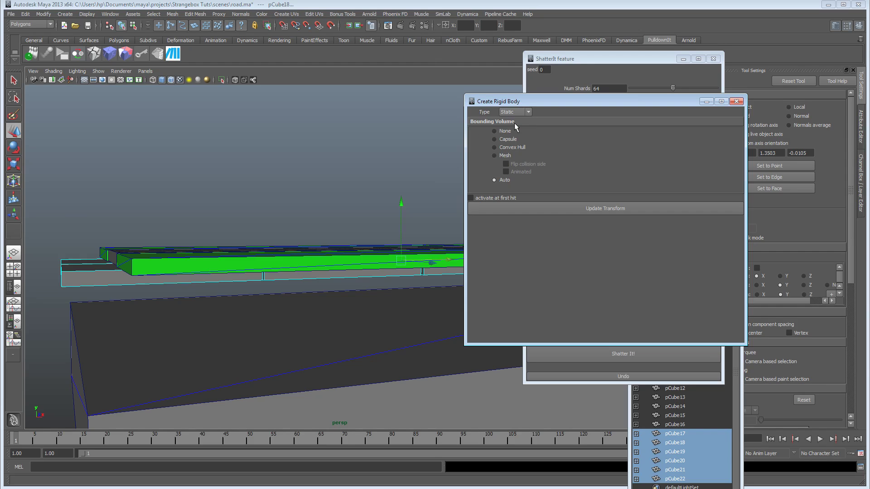
pyautogui.click(506, 155)
# Select the front road segment and close the Create Rigid Body and ShatterIt windows.
pyautogui.keyDown('alt'); pyautogui.moveTo(320, 273); pyautogui.dragTo(352, 296); pyautogui.keyUp('alt')
pyautogui.keyDown('alt'); pyautogui.moveTo(351, 296); pyautogui.dragTo(234, 281, button='middle'); pyautogui.keyUp('alt')
pyautogui.keyDown('alt'); pyautogui.moveTo(234, 282); pyautogui.dragTo(287, 245); pyautogui.keyUp('alt')
pyautogui.click(274, 236)
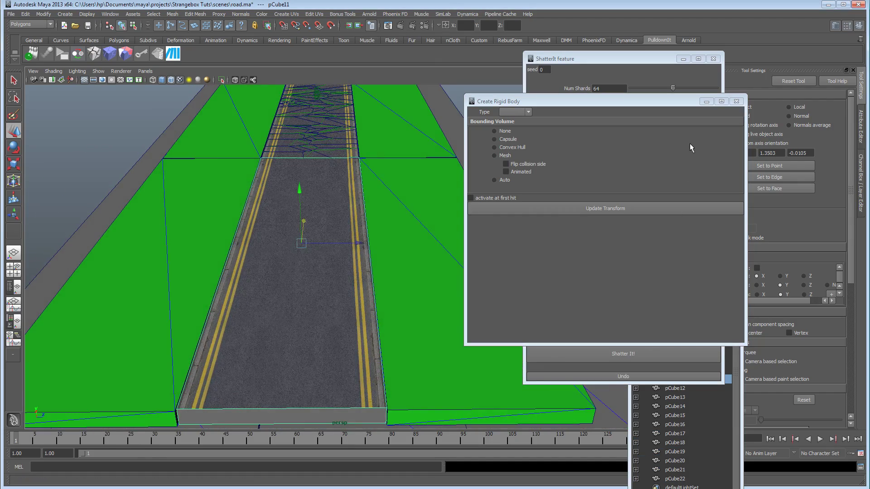
pyautogui.click(736, 101)
pyautogui.click(713, 59)
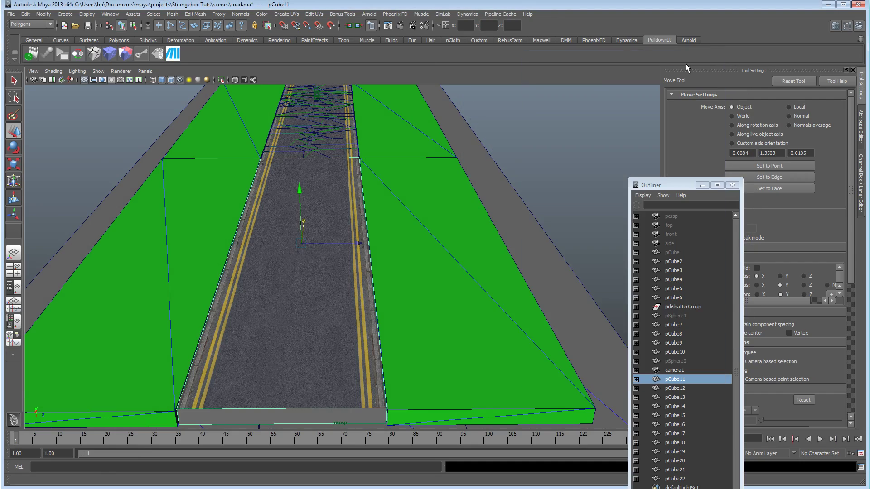
# Examine the unbroken front road segment and where it meets the already shattered section.
pyautogui.keyDown('alt'); pyautogui.moveTo(358, 201); pyautogui.dragTo(281, 250); pyautogui.keyUp('alt')
pyautogui.keyDown('alt'); pyautogui.moveTo(166, 253); pyautogui.dragTo(306, 272); pyautogui.keyUp('alt')
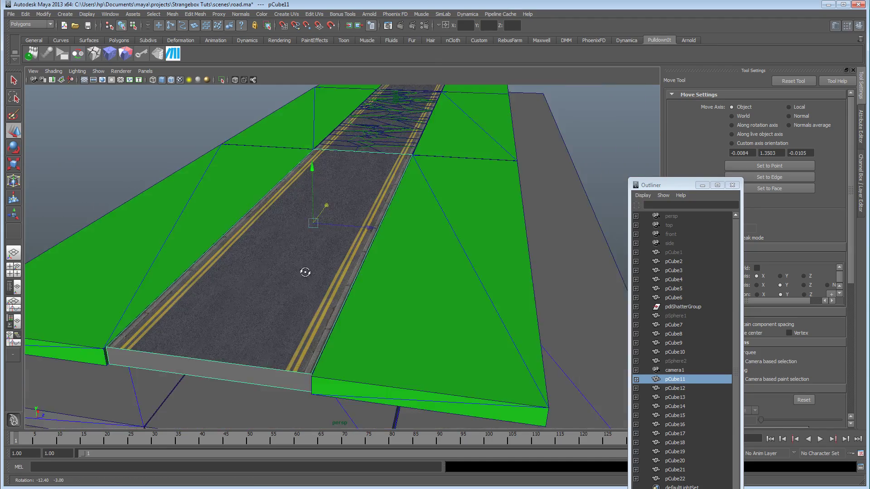
pyautogui.keyDown('alt'); pyautogui.moveTo(305, 272); pyautogui.dragTo(376, 272, button='right'); pyautogui.keyUp('alt')
pyautogui.keyDown('alt'); pyautogui.moveTo(260, 274); pyautogui.dragTo(298, 279, button='middle'); pyautogui.keyUp('alt')
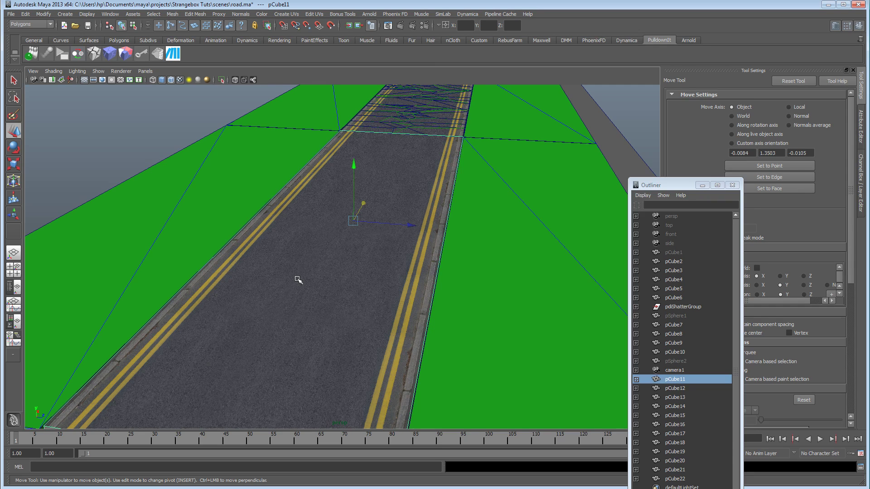
pyautogui.keyDown('alt'); pyautogui.moveTo(324, 268); pyautogui.dragTo(385, 256); pyautogui.keyUp('alt')
pyautogui.keyDown('alt'); pyautogui.moveTo(386, 256); pyautogui.dragTo(364, 313, button='middle'); pyautogui.keyUp('alt')
pyautogui.moveTo(363, 313)
pyautogui.keyDown('alt'); pyautogui.mouseDown(button='right')
pyautogui.moveTo(363, 295)
pyautogui.moveTo(340, 301)
pyautogui.moveTo(352, 302)
pyautogui.mouseUp(button='right'); pyautogui.keyUp('alt')
pyautogui.keyDown('alt'); pyautogui.moveTo(351, 304); pyautogui.dragTo(352, 281, button='middle'); pyautogui.keyUp('alt')
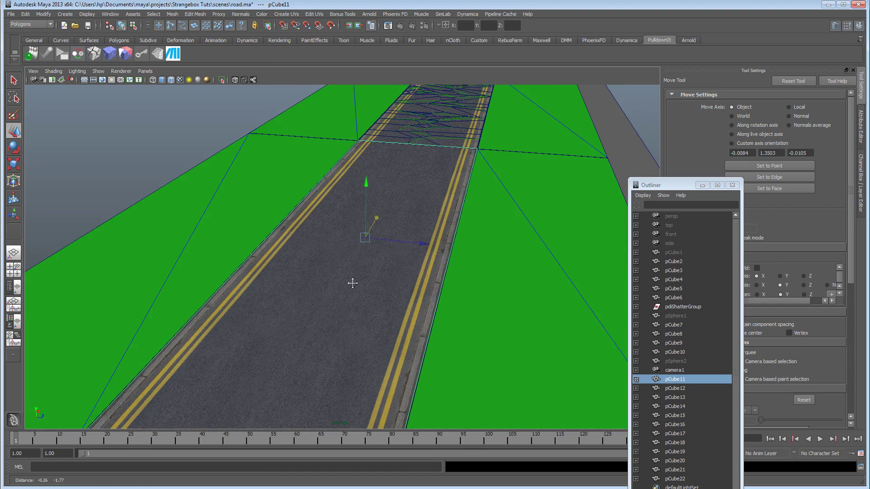
pyautogui.keyDown('alt'); pyautogui.moveTo(397, 284); pyautogui.dragTo(470, 209); pyautogui.keyUp('alt')
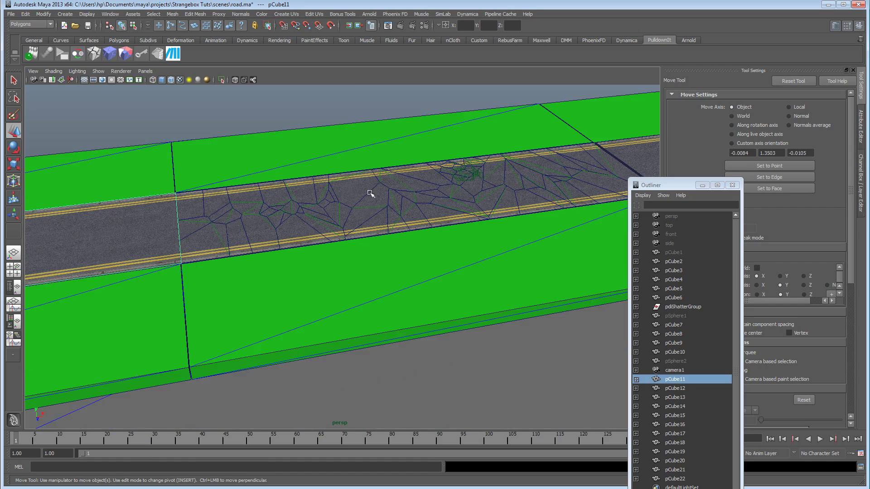
pyautogui.keyDown('alt'); pyautogui.moveTo(448, 233); pyautogui.dragTo(410, 265); pyautogui.keyUp('alt')
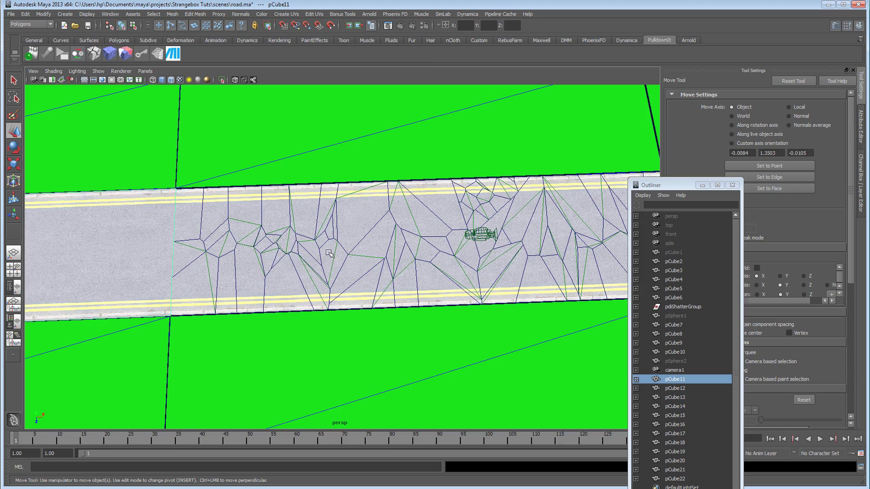
# Show the front road segment in the top view with wireframe display.
pyautogui.keyDown('alt'); pyautogui.moveTo(399, 264); pyautogui.dragTo(334, 286); pyautogui.keyUp('alt')
pyautogui.press('space')
pyautogui.press('space')
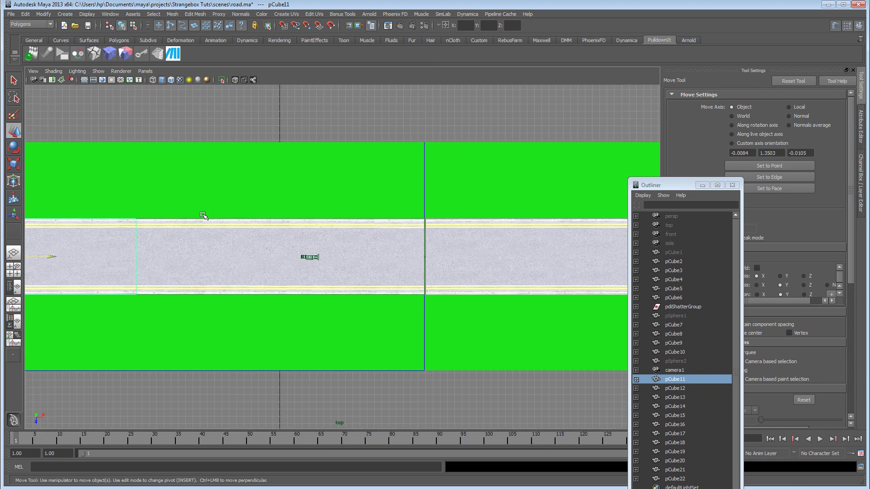
pyautogui.keyDown('alt'); pyautogui.moveTo(65, 322); pyautogui.dragTo(319, 312, button='middle'); pyautogui.keyUp('alt')
pyautogui.keyDown('alt'); pyautogui.moveTo(319, 312); pyautogui.dragTo(430, 327, button='right'); pyautogui.keyUp('alt')
pyautogui.keyDown('alt'); pyautogui.moveTo(339, 323); pyautogui.dragTo(351, 319, button='middle'); pyautogui.keyUp('alt')
pyautogui.press('4')
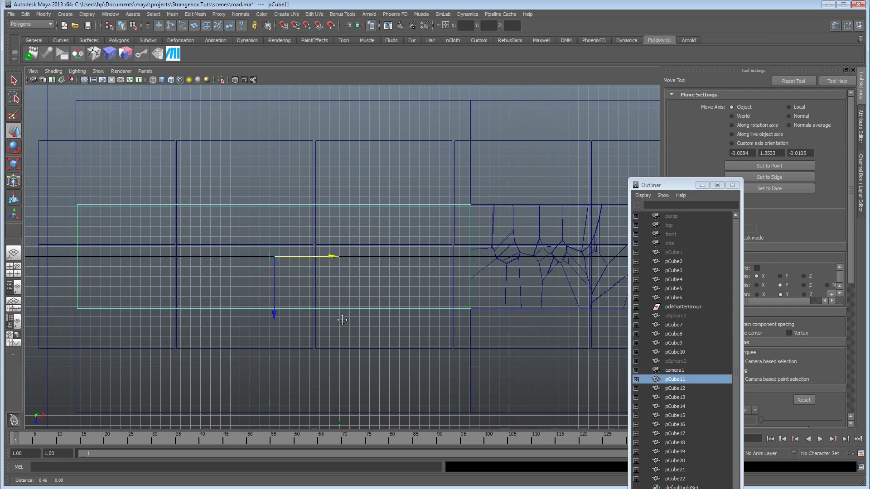
# Draw a wavy cubic CV curve along the middle of the front road segment, from the shattered section past the front edge.
pyautogui.click(65, 14)
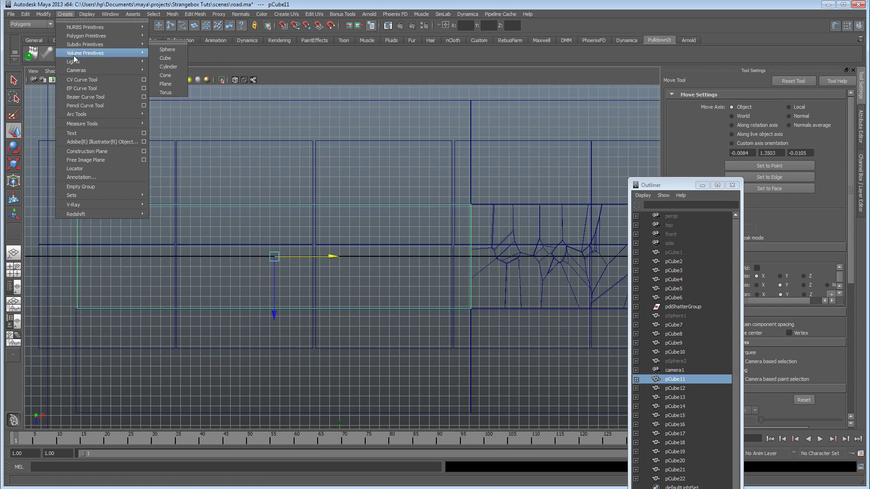
pyautogui.click(82, 80)
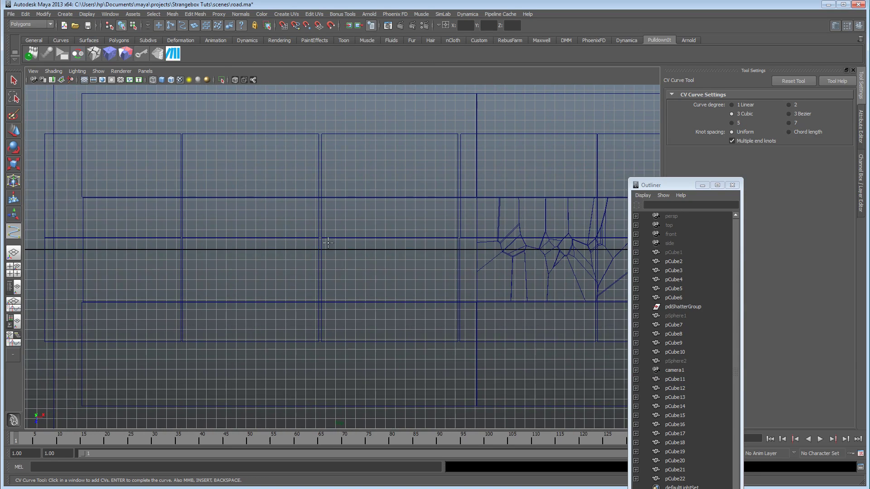
pyautogui.click(460, 246)
pyautogui.click(424, 232)
pyautogui.click(405, 235)
pyautogui.click(376, 252)
pyautogui.click(343, 261)
pyautogui.click(328, 243)
pyautogui.click(312, 238)
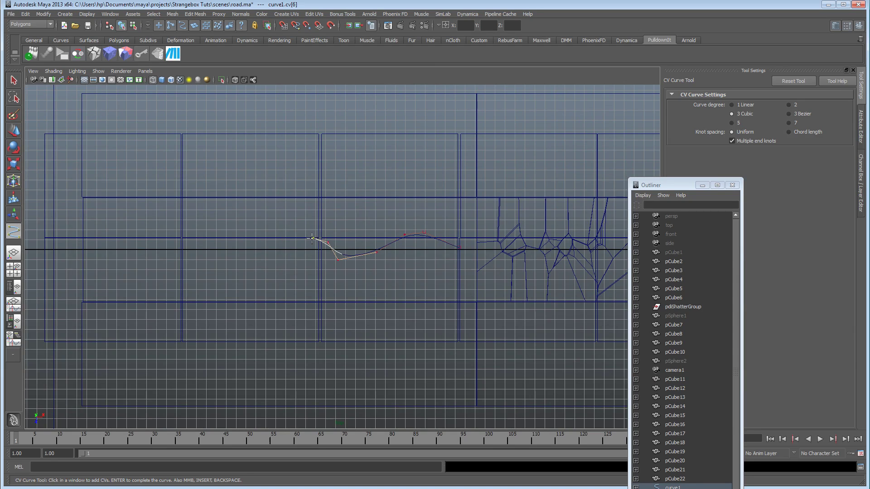
pyautogui.click(214, 258)
pyautogui.click(180, 249)
pyautogui.keyDown('alt'); pyautogui.moveTo(180, 250); pyautogui.dragTo(317, 246, button='middle'); pyautogui.keyUp('alt')
pyautogui.click(297, 240)
pyautogui.click(273, 249)
pyautogui.click(251, 247)
pyautogui.click(236, 240)
pyautogui.click(234, 240)
pyautogui.click(215, 250)
pyautogui.moveTo(166, 249); pyautogui.dragTo(58, 248)
pyautogui.click(71, 248)
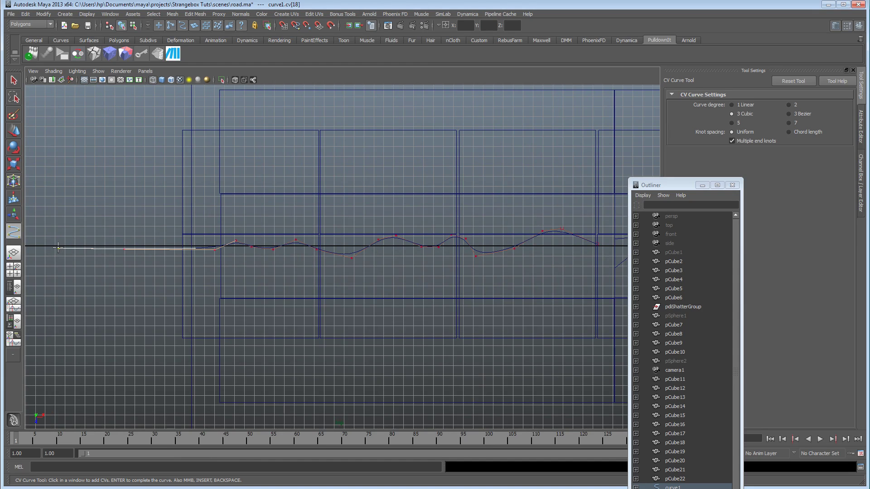
pyautogui.press('w')
# In the perspective view, raise the curve about 3.88 cm onto the road and shift it about 2.83 cm along X into the shattered section.
pyautogui.press('space')
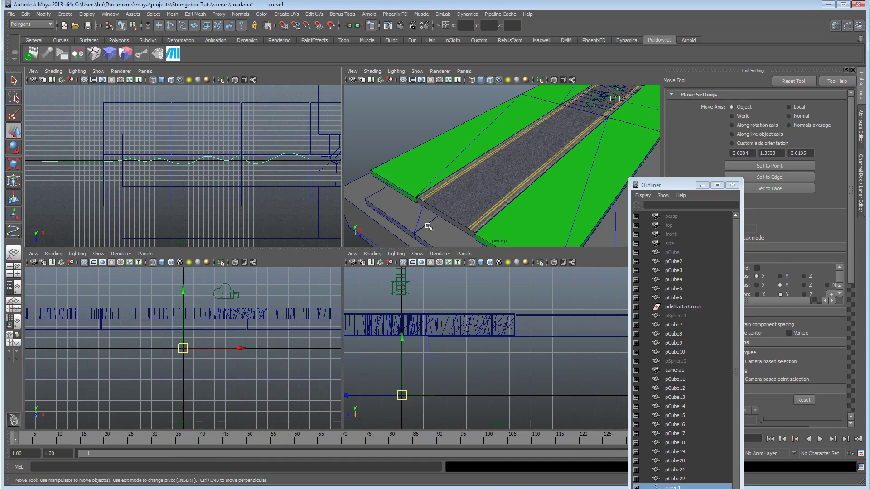
pyautogui.press('space')
pyautogui.scroll(-2, 423, 246)
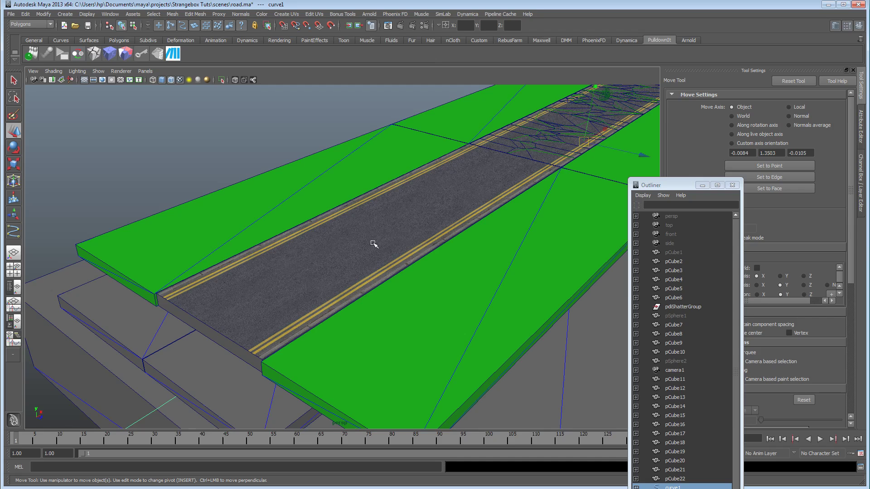
pyautogui.keyDown('alt'); pyautogui.moveTo(373, 244); pyautogui.dragTo(363, 230, button='right'); pyautogui.keyUp('alt')
pyautogui.keyDown('alt'); pyautogui.moveTo(363, 229); pyautogui.dragTo(480, 219); pyautogui.keyUp('alt')
pyautogui.moveTo(557, 121); pyautogui.dragTo(514, 221)
pyautogui.moveTo(506, 169); pyautogui.dragTo(507, 169)
pyautogui.moveTo(551, 223); pyautogui.dragTo(581, 219)
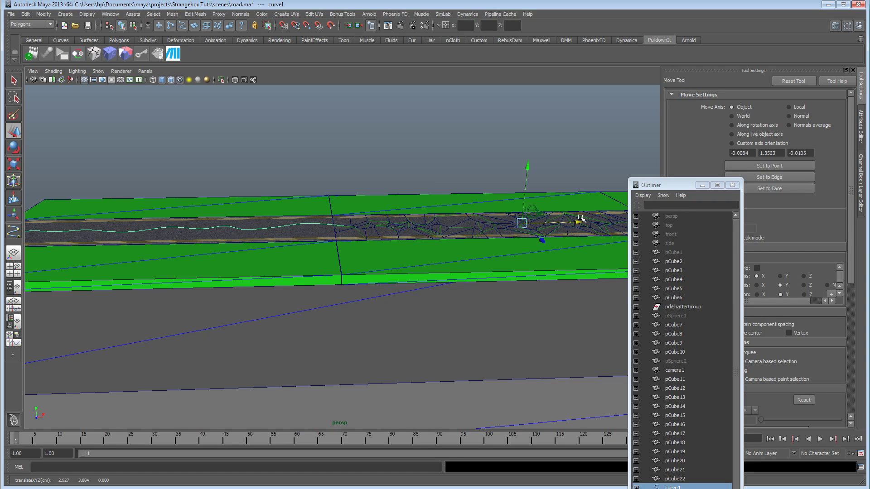
# Check the curve along the road surface and lower it to about 2.86 cm on Y, beneath the surface.
pyautogui.keyDown('alt'); pyautogui.moveTo(365, 287); pyautogui.dragTo(368, 300); pyautogui.keyUp('alt')
pyautogui.keyDown('alt'); pyautogui.moveTo(398, 295); pyautogui.dragTo(462, 295, button='right'); pyautogui.keyUp('alt')
pyautogui.keyDown('alt'); pyautogui.moveTo(318, 291); pyautogui.dragTo(413, 288, button='middle'); pyautogui.keyUp('alt')
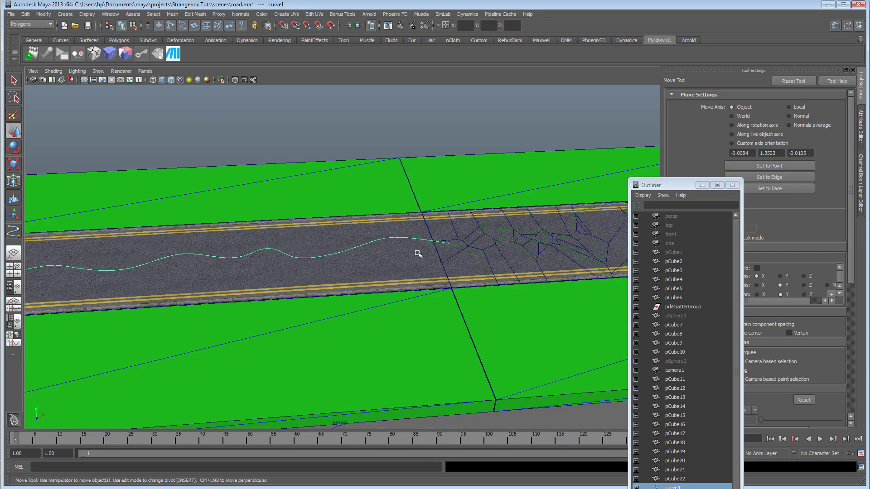
pyautogui.keyDown('alt'); pyautogui.moveTo(434, 250); pyautogui.dragTo(438, 276); pyautogui.keyUp('alt')
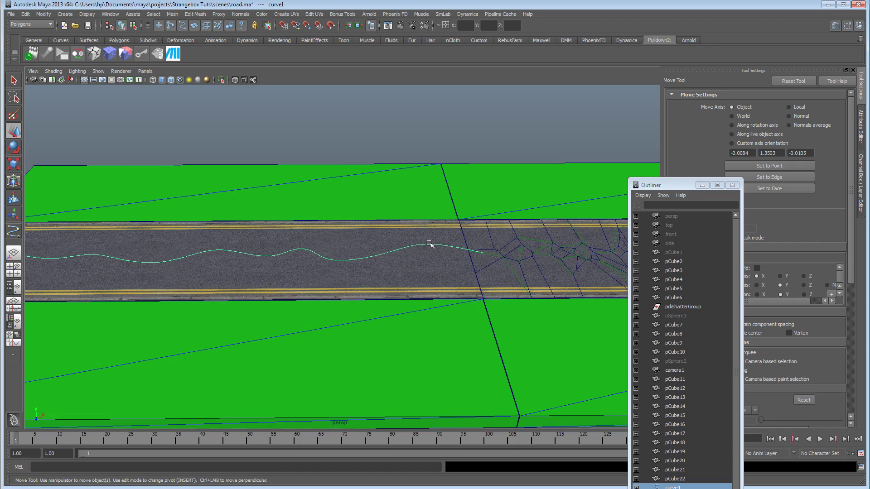
pyautogui.keyDown('alt'); pyautogui.moveTo(221, 274); pyautogui.dragTo(392, 304); pyautogui.keyUp('alt')
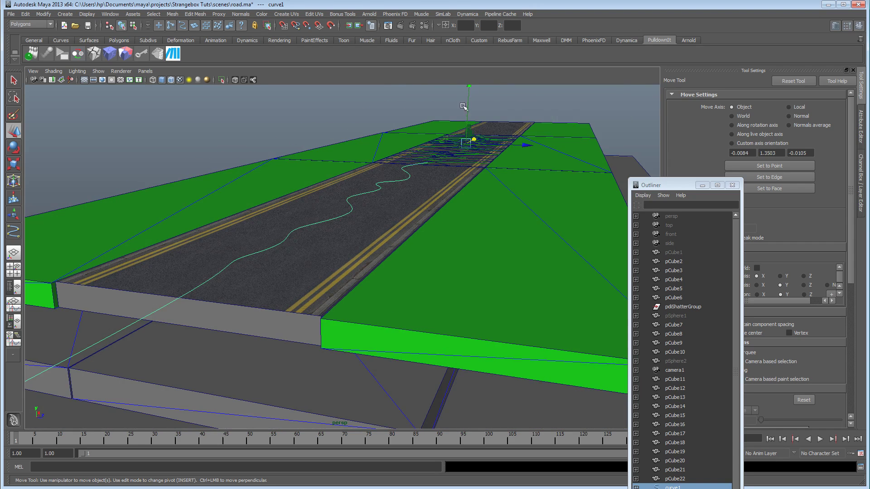
pyautogui.moveTo(471, 88); pyautogui.dragTo(472, 99)
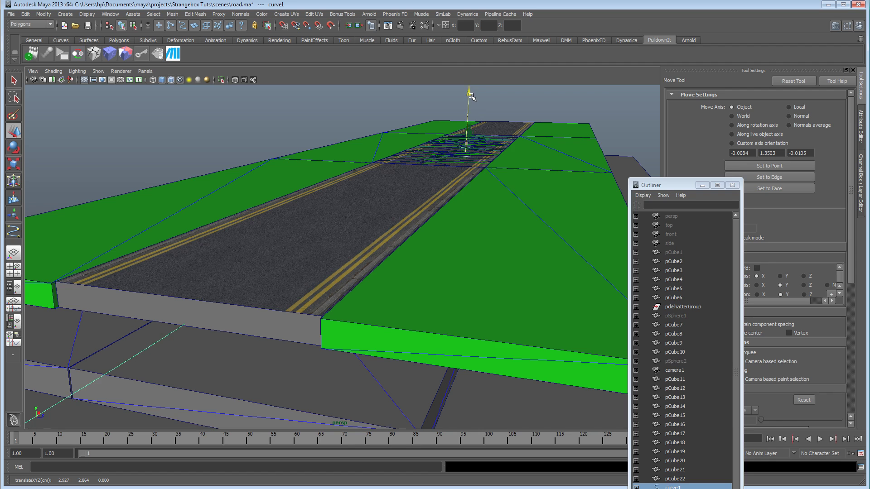
# Open Shatter It for the front road segment with the curve selected, set the Path Based style and assign the curve as the path.
pyautogui.keyDown('alt'); pyautogui.moveTo(388, 181); pyautogui.dragTo(401, 183); pyautogui.keyUp('alt')
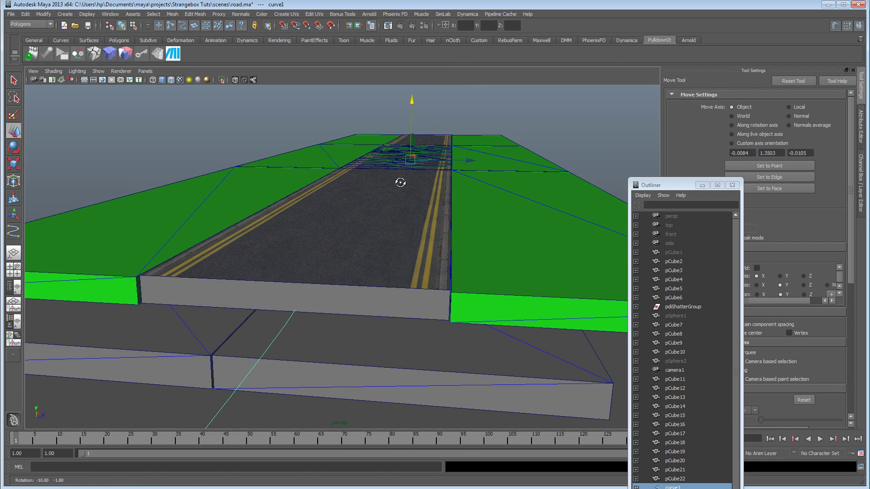
pyautogui.click(371, 240)
pyautogui.keyDown('alt'); pyautogui.moveTo(384, 251); pyautogui.dragTo(311, 275); pyautogui.keyUp('alt')
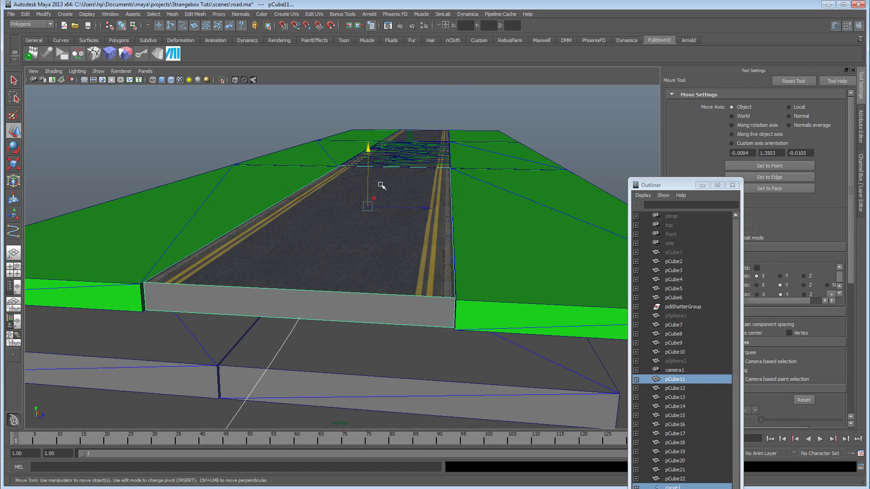
pyautogui.click(93, 54)
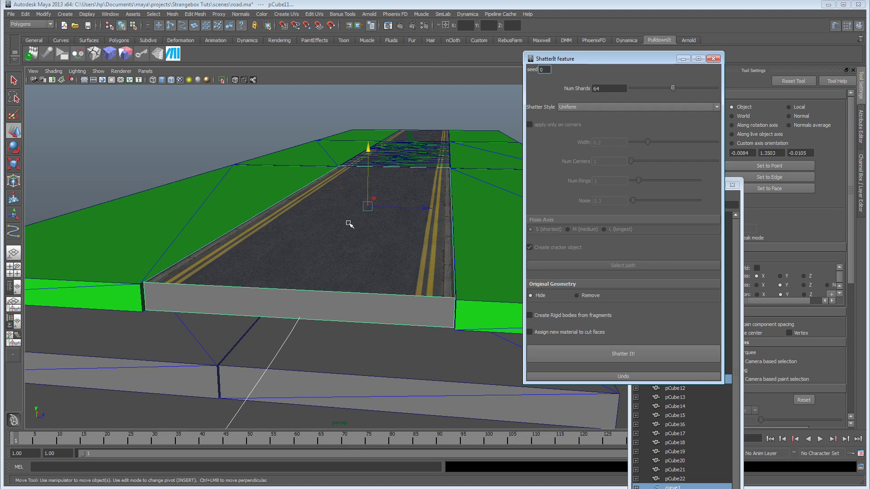
pyautogui.click(601, 109)
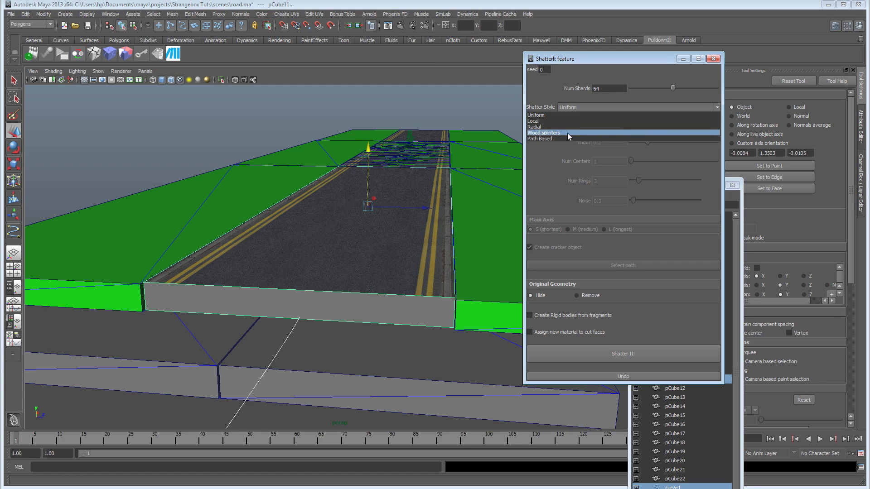
pyautogui.click(555, 138)
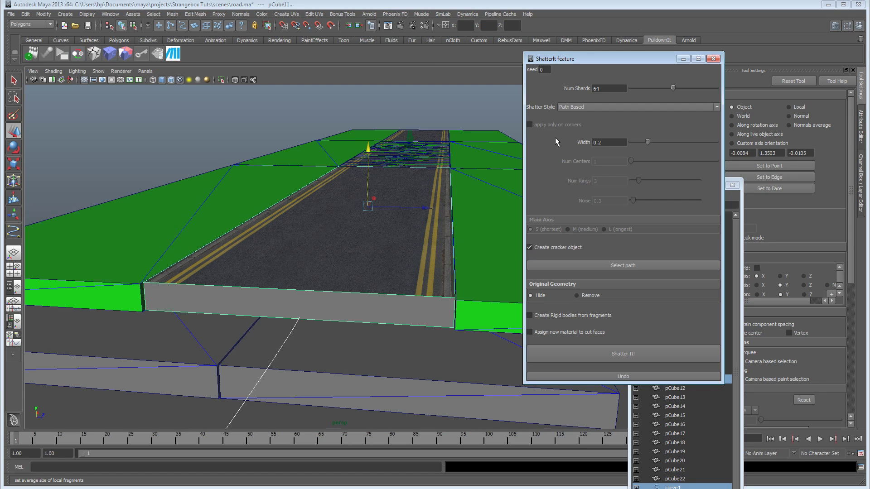
pyautogui.click(604, 89)
pyautogui.click(562, 266)
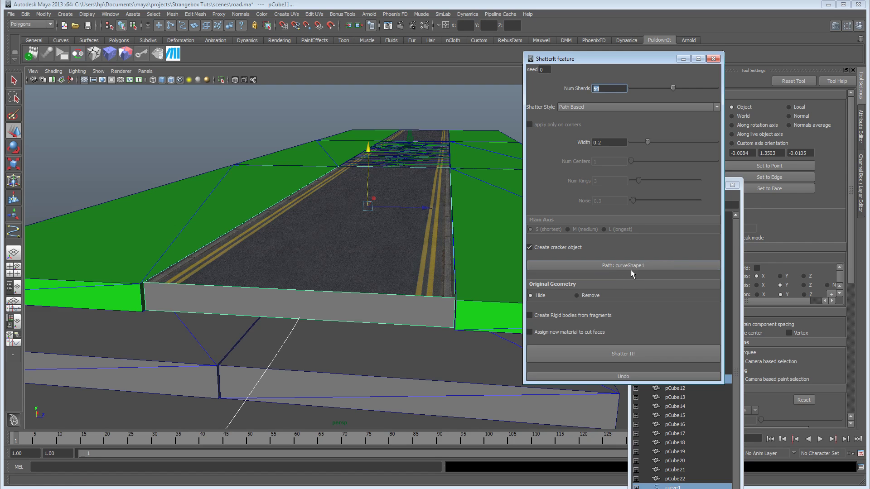
# Enable rigid bodies from fragments and a new material on cut faces, and shatter the front road segment into 64 shards.
pyautogui.click(736, 198)
pyautogui.moveTo(679, 189); pyautogui.dragTo(764, 81)
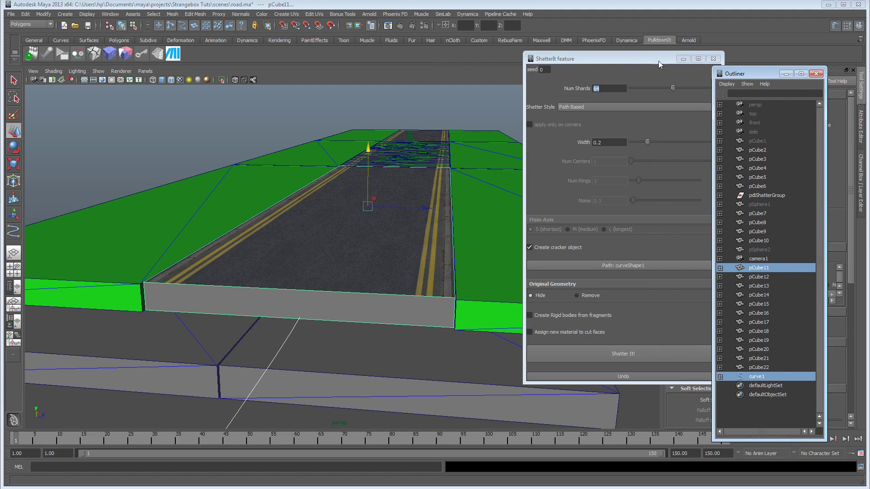
pyautogui.moveTo(644, 59); pyautogui.dragTo(637, 63)
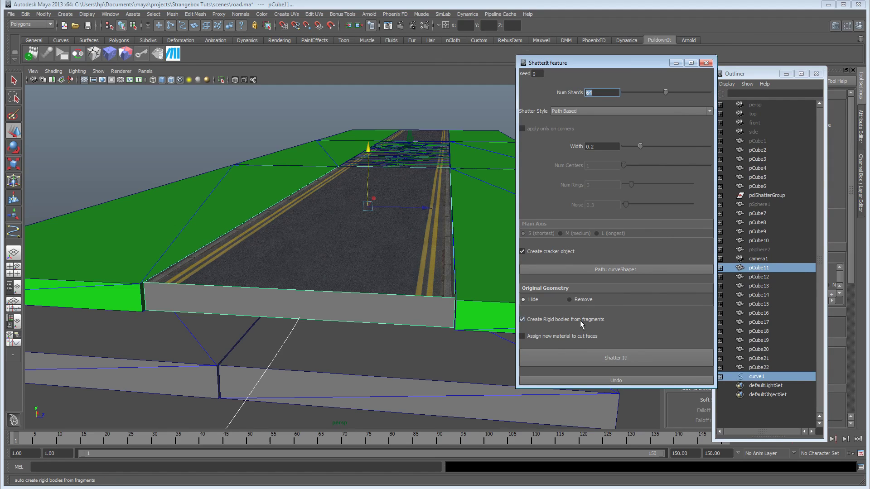
pyautogui.click(553, 337)
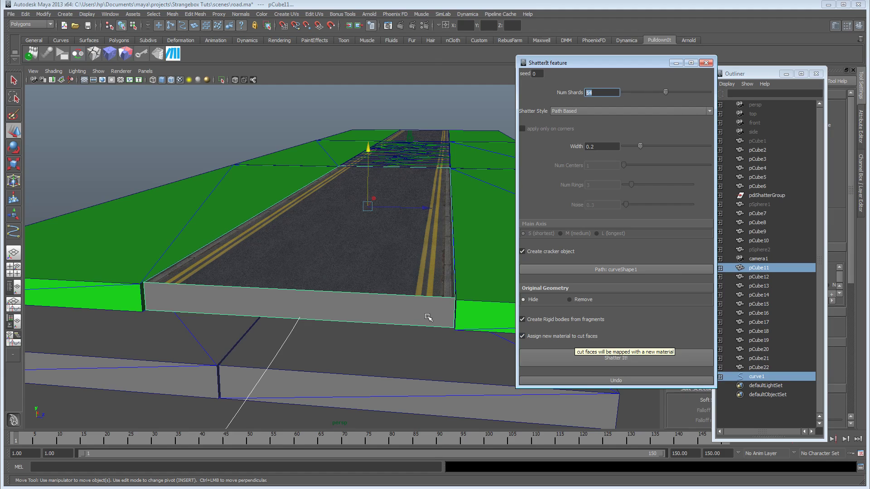
pyautogui.keyDown('alt'); pyautogui.moveTo(416, 268); pyautogui.dragTo(354, 274); pyautogui.keyUp('alt')
pyautogui.click(623, 359)
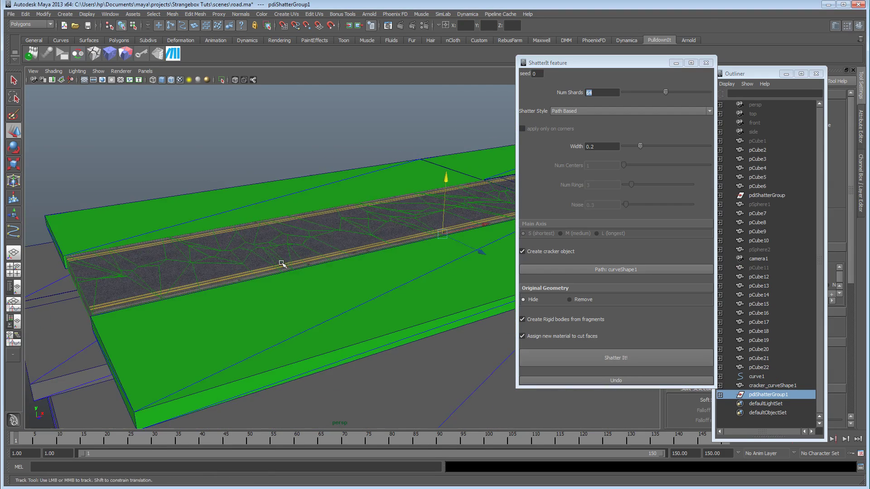
# Clear the floating windows away and examine the crack pattern on the shattered front road segment.
pyautogui.click(674, 65)
pyautogui.click(786, 74)
pyautogui.keyDown('alt'); pyautogui.moveTo(540, 185); pyautogui.dragTo(506, 218); pyautogui.keyUp('alt')
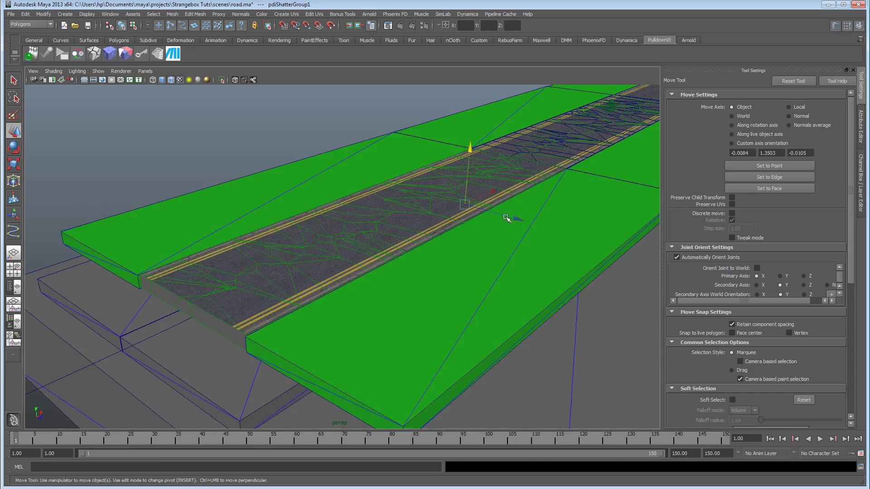
pyautogui.keyDown('alt'); pyautogui.moveTo(536, 204); pyautogui.dragTo(506, 215, button='middle'); pyautogui.keyUp('alt')
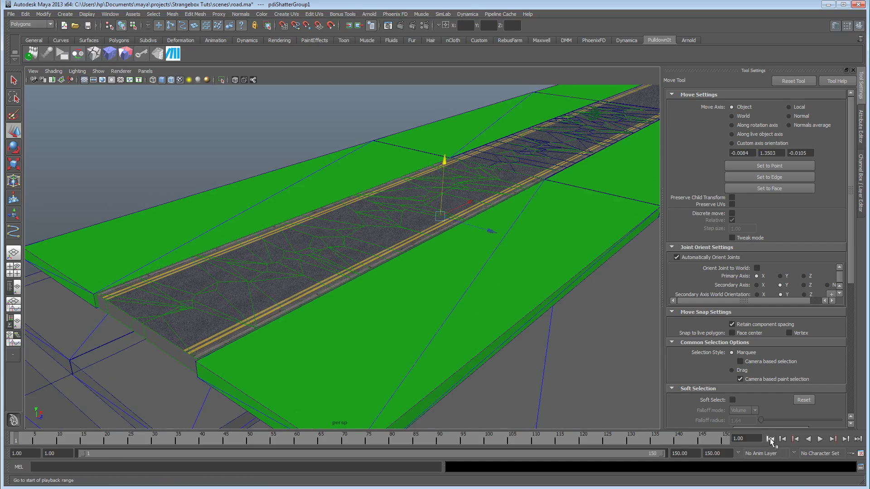
pyautogui.moveTo(487, 219)
pyautogui.keyDown('alt'); pyautogui.mouseDown()
pyautogui.moveTo(278, 233)
pyautogui.moveTo(363, 229)
pyautogui.moveTo(340, 233)
pyautogui.mouseUp(); pyautogui.keyUp('alt')
# In wireframe display, examine the cracker sphere and the path curve it follows through the front road segment.
pyautogui.press('4')
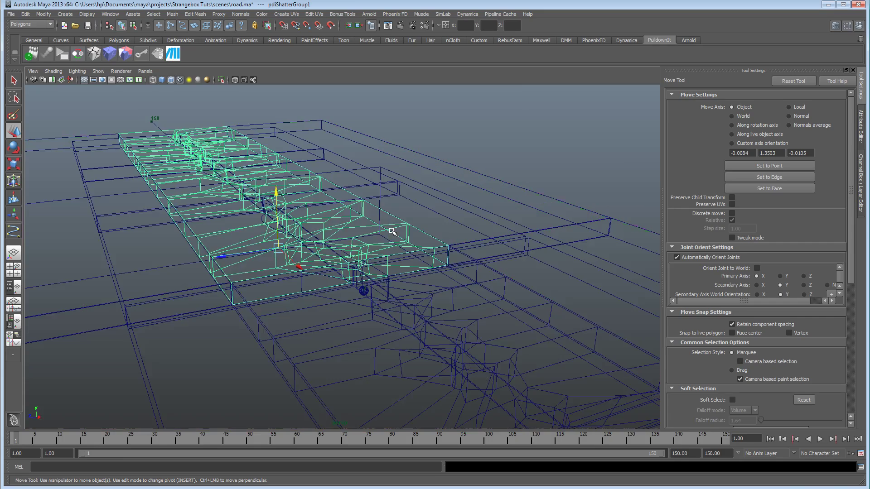
pyautogui.keyDown('alt'); pyautogui.moveTo(362, 262); pyautogui.dragTo(533, 282, button='right'); pyautogui.keyUp('alt')
pyautogui.keyDown('alt'); pyautogui.moveTo(533, 283); pyautogui.dragTo(510, 278, button='middle'); pyautogui.keyUp('alt')
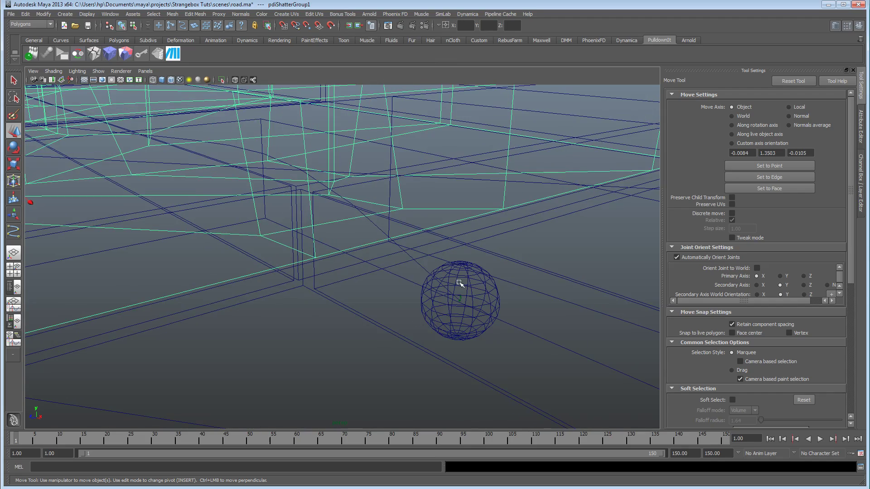
pyautogui.click(419, 266)
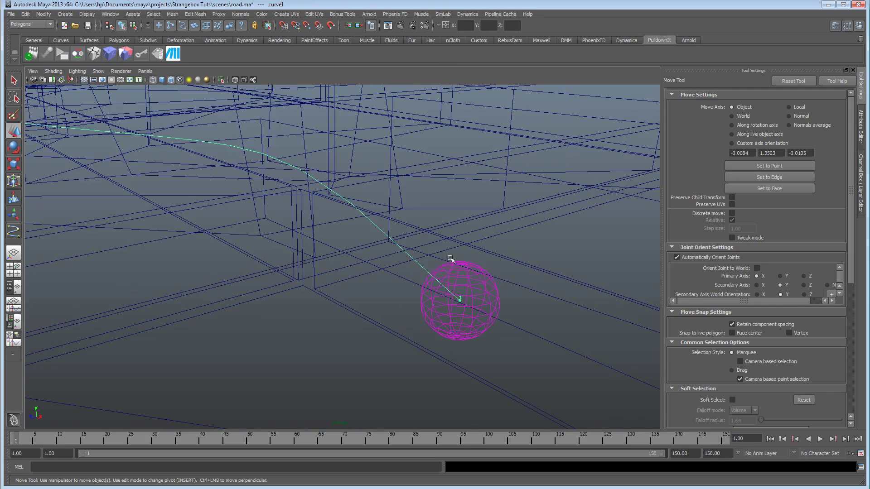
pyautogui.keyDown('alt'); pyautogui.moveTo(452, 260); pyautogui.dragTo(247, 249, button='right'); pyautogui.keyUp('alt')
pyautogui.keyDown('alt'); pyautogui.moveTo(247, 249); pyautogui.dragTo(336, 264, button='middle'); pyautogui.keyUp('alt')
pyautogui.keyDown('alt'); pyautogui.moveTo(336, 264); pyautogui.dragTo(248, 255, button='right'); pyautogui.keyUp('alt')
pyautogui.keyDown('alt'); pyautogui.moveTo(247, 255); pyautogui.dragTo(311, 262, button='middle'); pyautogui.keyUp('alt')
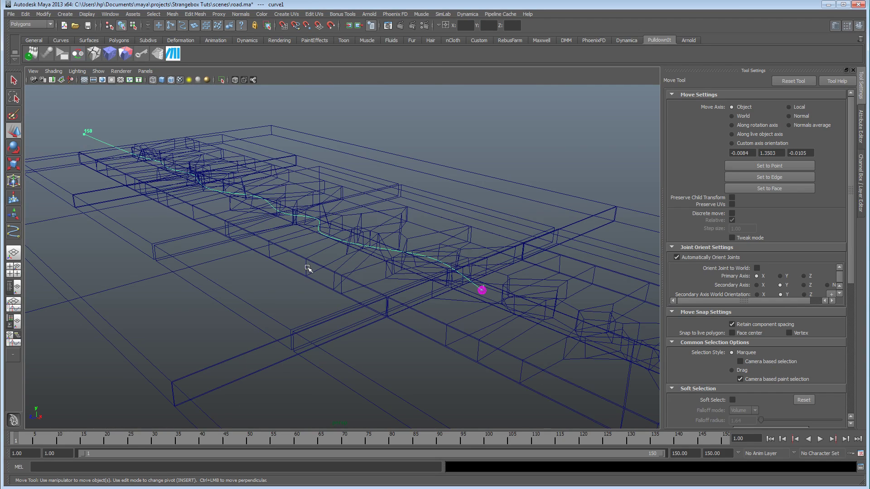
pyautogui.keyDown('alt'); pyautogui.moveTo(305, 270); pyautogui.dragTo(475, 271); pyautogui.keyUp('alt')
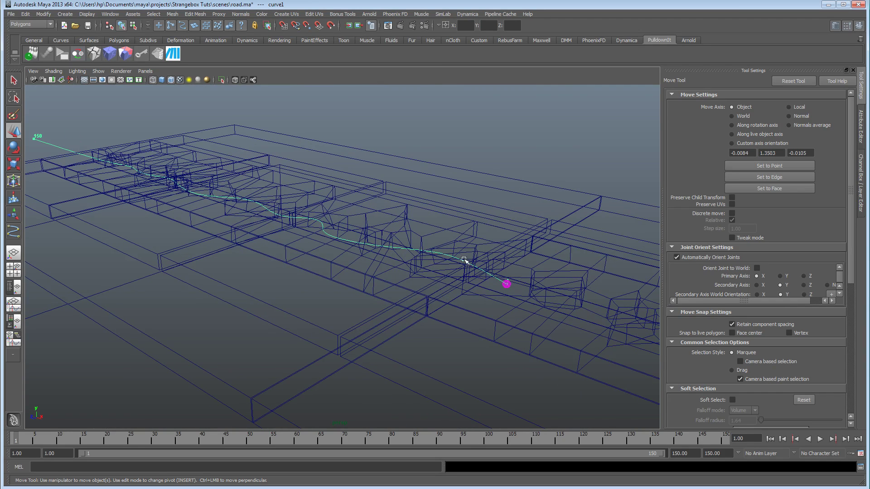
pyautogui.keyDown('alt'); pyautogui.moveTo(168, 218); pyautogui.dragTo(333, 282); pyautogui.keyUp('alt')
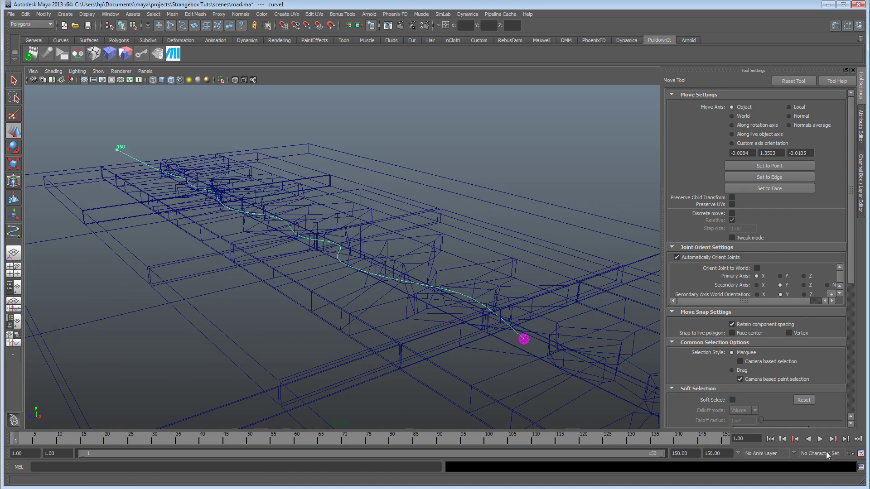
# Play the simulation to frame 32 with the cracker sphere moving along the curve, and return to frame 1.
pyautogui.click(820, 439)
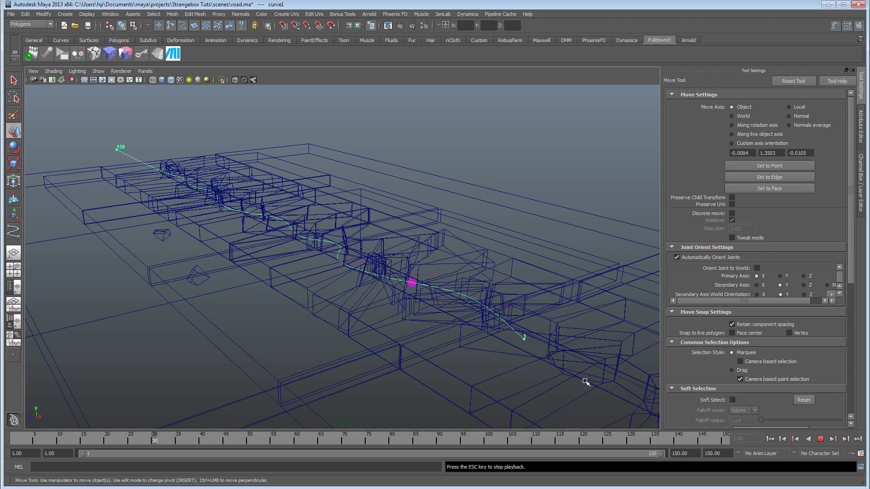
pyautogui.click(820, 439)
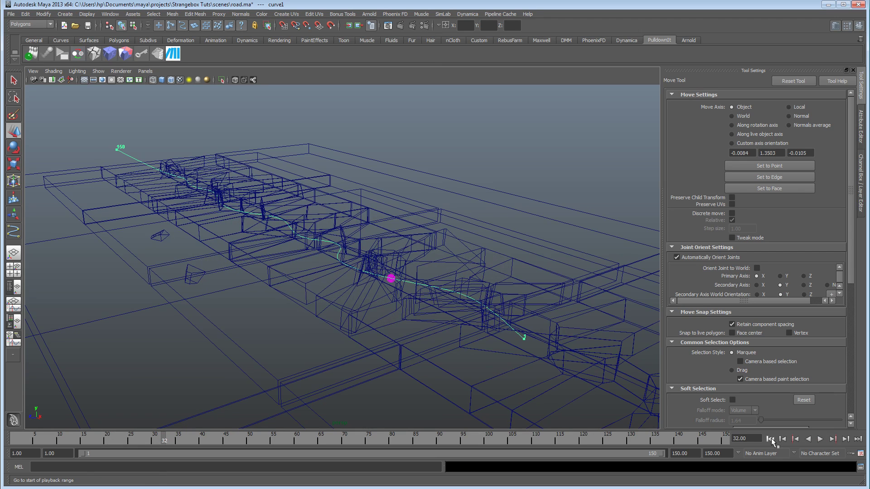
pyautogui.click(771, 439)
# Delete the crack-path curve and the cracker sphere from the scene, checking the remaining objects in the Outliner.
pyautogui.moveTo(218, 221)
pyautogui.keyDown('alt'); pyautogui.mouseDown()
pyautogui.moveTo(222, 230)
pyautogui.moveTo(209, 219)
pyautogui.mouseUp(); pyautogui.keyUp('alt')
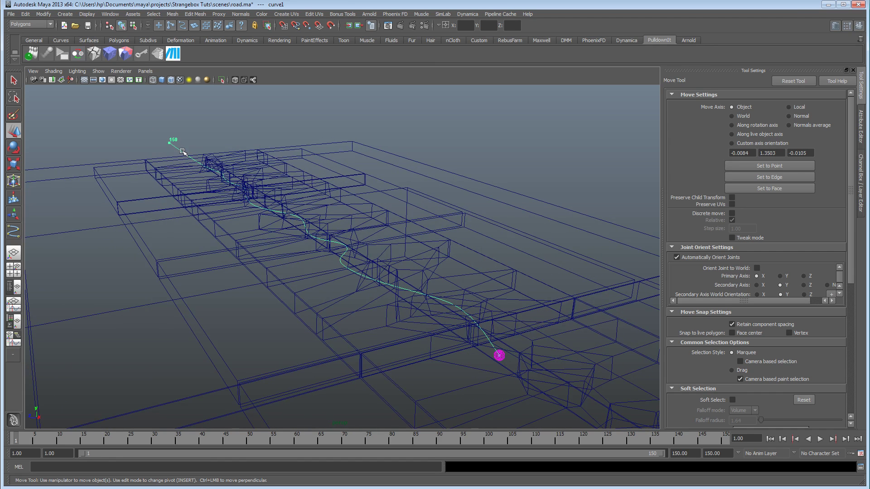
pyautogui.click(315, 206)
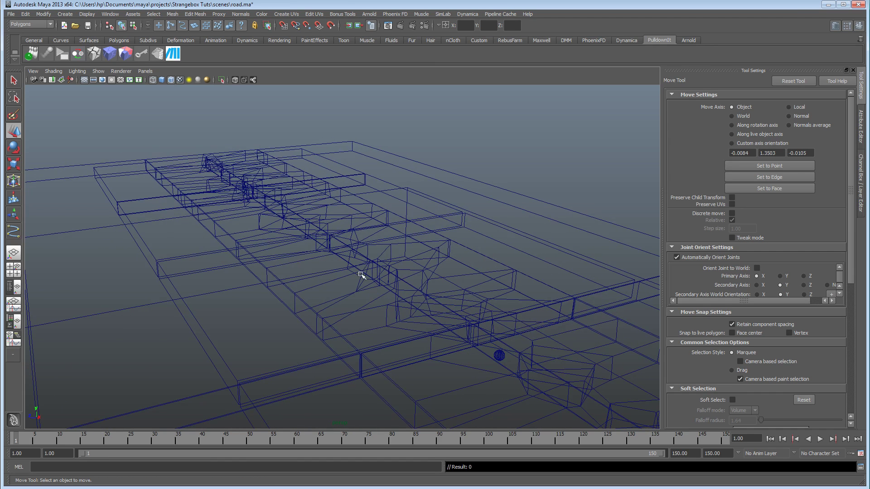
pyautogui.click(499, 355)
pyautogui.keyDown('alt'); pyautogui.moveTo(453, 344); pyautogui.dragTo(383, 283); pyautogui.keyUp('alt')
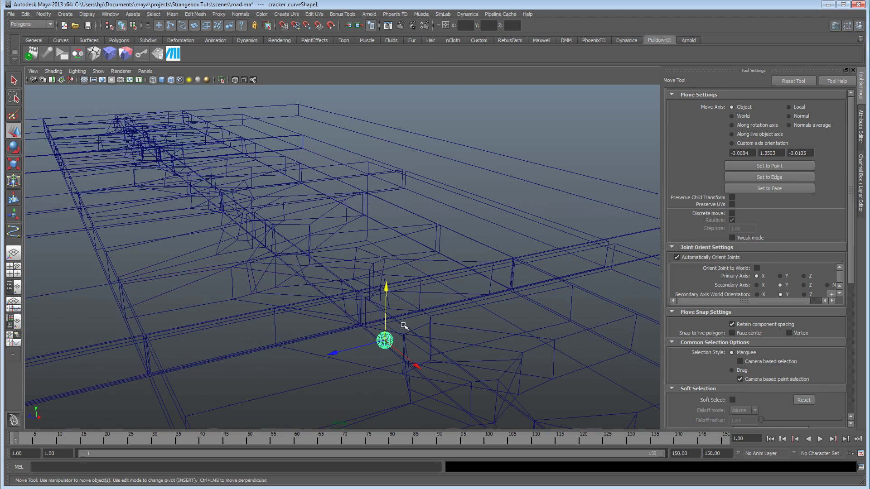
pyautogui.click(110, 14)
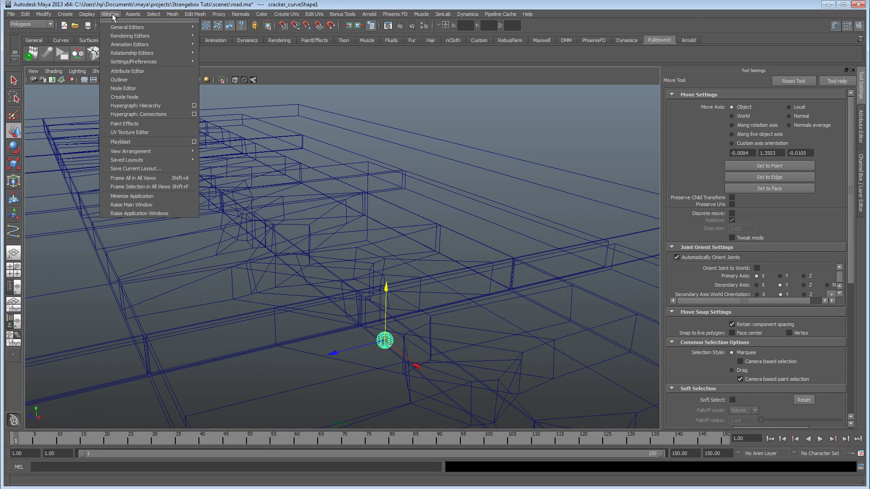
pyautogui.click(134, 80)
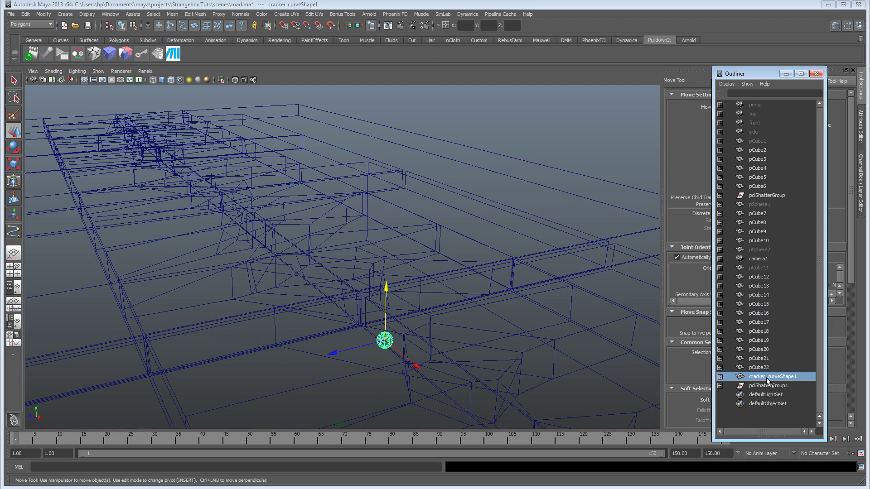
pyautogui.press('Delete')
# Briefly play the simulation without the cracker sphere and return to the first frame.
pyautogui.keyDown('alt'); pyautogui.moveTo(523, 326); pyautogui.dragTo(446, 313, button='right'); pyautogui.keyUp('alt')
pyautogui.moveTo(750, 75); pyautogui.dragTo(747, 41)
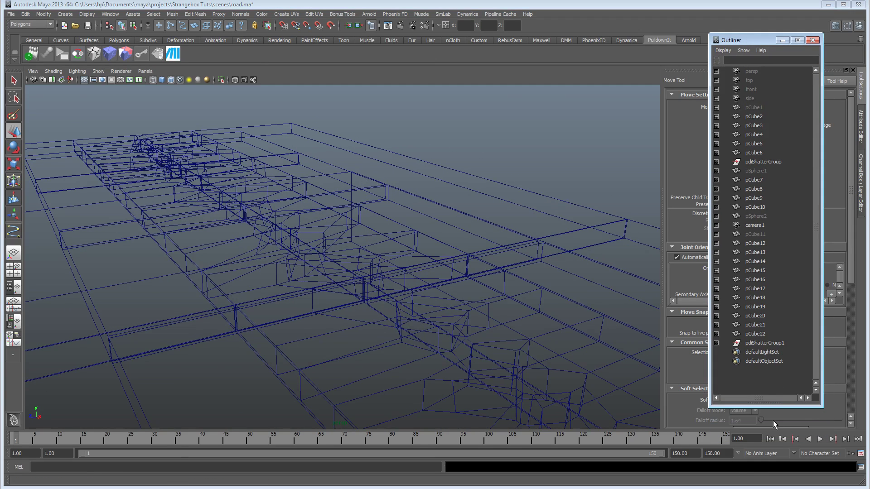
pyautogui.click(820, 439)
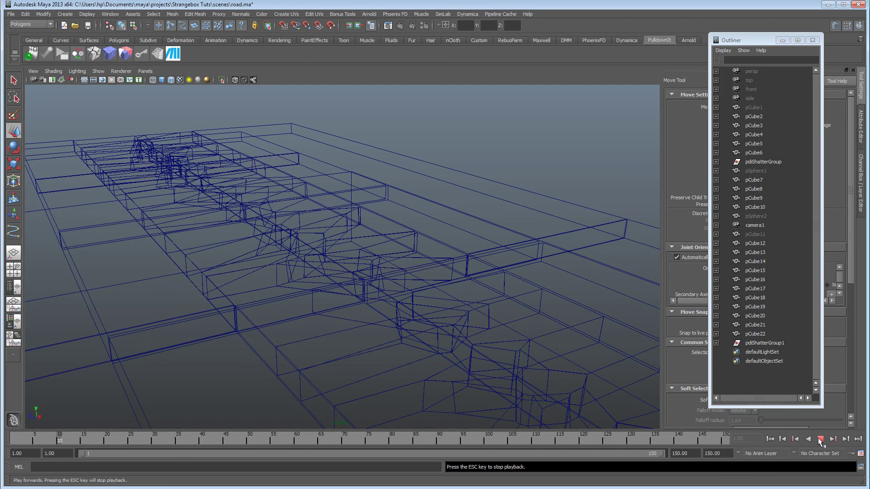
pyautogui.click(820, 439)
pyautogui.click(770, 439)
# Switch to textured shaded display and run the collapse simulation to frame 67, looking down the length of the road.
pyautogui.moveTo(255, 248)
pyautogui.keyDown('alt'); pyautogui.mouseDown()
pyautogui.moveTo(281, 256)
pyautogui.moveTo(283, 239)
pyautogui.moveTo(357, 243)
pyautogui.moveTo(275, 236)
pyautogui.moveTo(311, 253)
pyautogui.moveTo(333, 275)
pyautogui.moveTo(323, 278)
pyautogui.mouseUp(); pyautogui.keyUp('alt')
pyautogui.press('5')
pyautogui.press('6')
pyautogui.keyDown('alt'); pyautogui.moveTo(322, 277); pyautogui.dragTo(290, 272, button='middle'); pyautogui.keyUp('alt')
pyautogui.keyDown('alt'); pyautogui.moveTo(290, 272); pyautogui.dragTo(270, 262, button='right'); pyautogui.keyUp('alt')
pyautogui.keyDown('alt'); pyautogui.moveTo(270, 263); pyautogui.dragTo(323, 280); pyautogui.keyUp('alt')
pyautogui.keyDown('alt'); pyautogui.moveTo(322, 279); pyautogui.dragTo(373, 269, button='middle'); pyautogui.keyUp('alt')
pyautogui.keyDown('alt'); pyautogui.moveTo(373, 269); pyautogui.dragTo(399, 254); pyautogui.keyUp('alt')
pyautogui.keyDown('alt'); pyautogui.moveTo(399, 253); pyautogui.dragTo(395, 257, button='right'); pyautogui.keyUp('alt')
pyautogui.keyDown('alt'); pyautogui.moveTo(396, 256); pyautogui.dragTo(365, 332); pyautogui.keyUp('alt')
pyautogui.keyDown('alt'); pyautogui.moveTo(365, 332); pyautogui.dragTo(419, 299, button='middle'); pyautogui.keyUp('alt')
pyautogui.keyDown('alt'); pyautogui.moveTo(419, 299); pyautogui.dragTo(455, 301); pyautogui.keyUp('alt')
pyautogui.keyDown('alt'); pyautogui.moveTo(360, 298); pyautogui.dragTo(486, 305, button='right'); pyautogui.keyUp('alt')
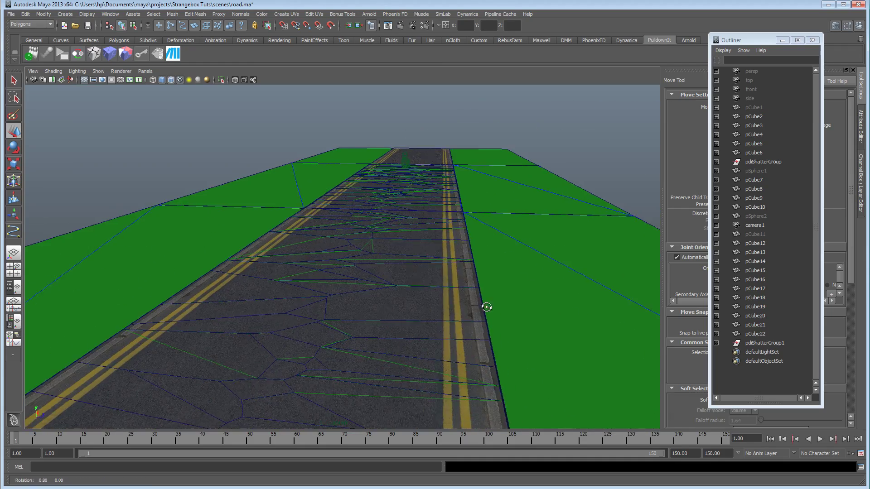
pyautogui.click(820, 439)
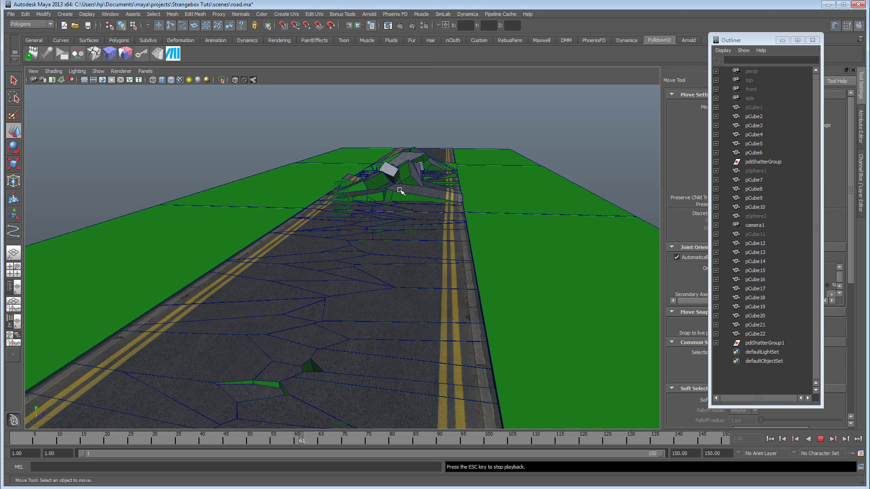
pyautogui.press('Escape')
# Examine the cracked road fragments up close at frame 67, selecting individual shards along the broken surface.
pyautogui.keyDown('alt'); pyautogui.moveTo(390, 226); pyautogui.dragTo(272, 239); pyautogui.keyUp('alt')
pyautogui.keyDown('alt'); pyautogui.moveTo(397, 265); pyautogui.dragTo(305, 288); pyautogui.keyUp('alt')
pyautogui.click(301, 270)
pyautogui.keyDown('alt'); pyautogui.moveTo(312, 271); pyautogui.dragTo(429, 256, button='right'); pyautogui.keyUp('alt')
pyautogui.keyDown('alt'); pyautogui.moveTo(429, 256); pyautogui.dragTo(357, 257); pyautogui.keyUp('alt')
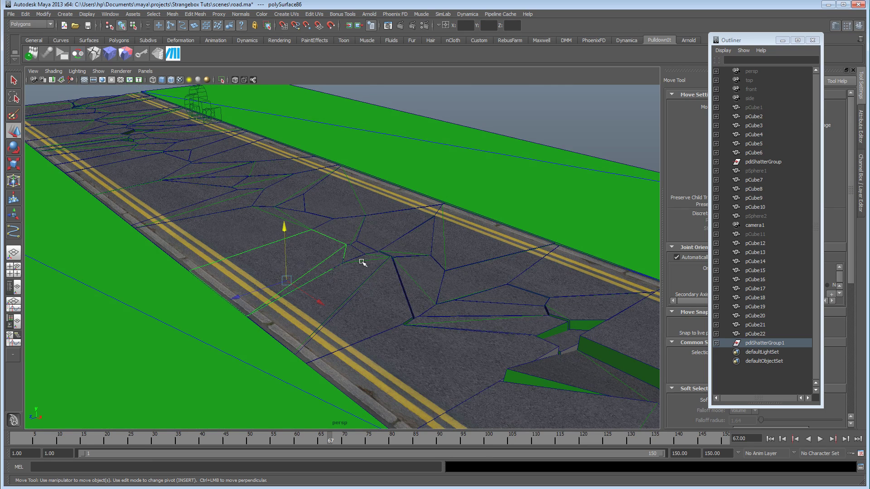
pyautogui.keyDown('alt'); pyautogui.moveTo(362, 288); pyautogui.dragTo(353, 289); pyautogui.keyUp('alt')
pyautogui.click(360, 290)
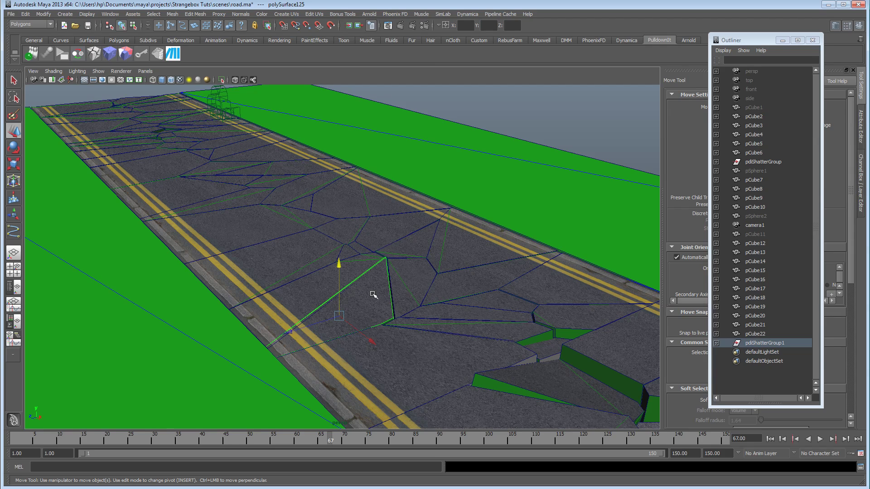
pyautogui.keyDown('alt'); pyautogui.moveTo(376, 294); pyautogui.dragTo(342, 278); pyautogui.keyUp('alt')
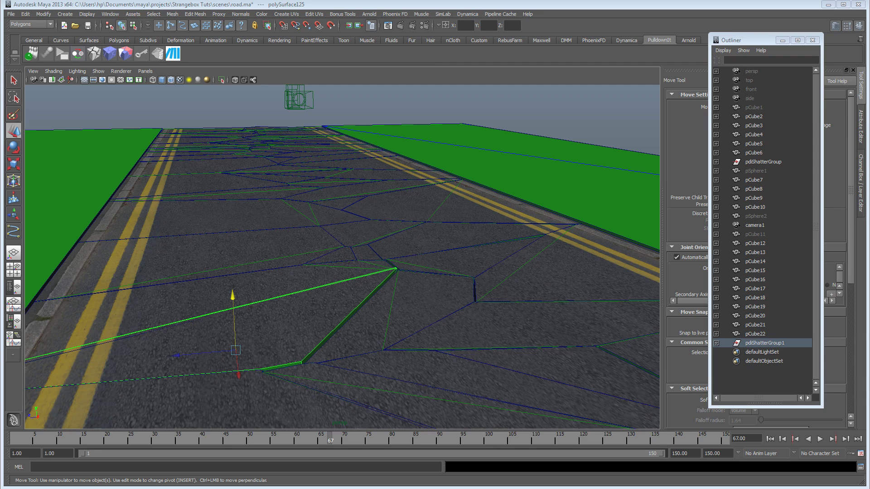
# Switch to the Pulldownit website in the browser and show the purchase options for Pulldownit Pro for Maya.
pyautogui.moveTo(0, 46); pyautogui.dragTo(581, 35)
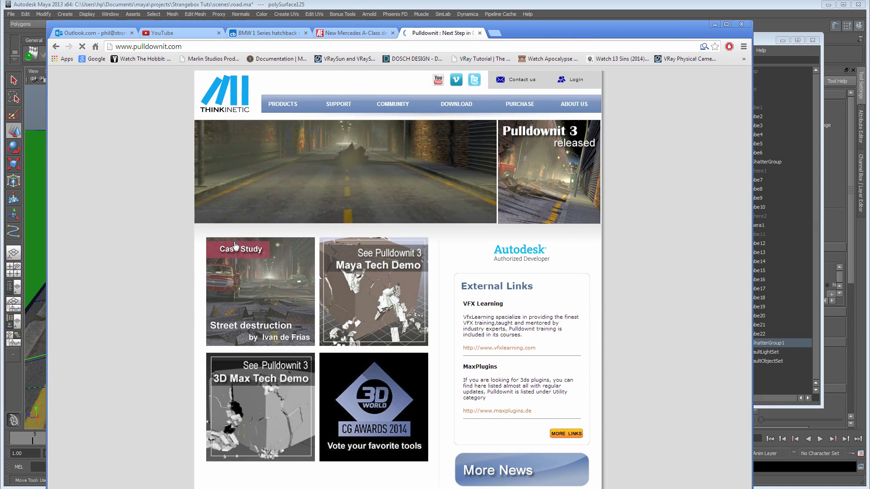
pyautogui.click(520, 104)
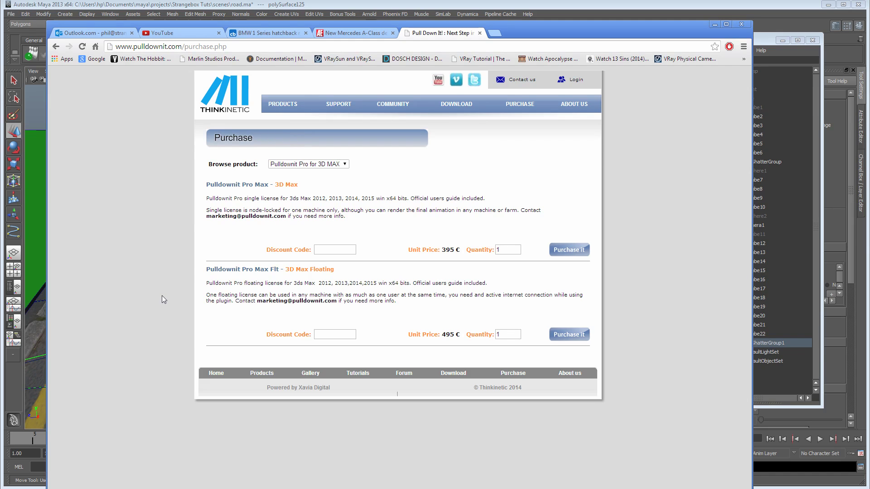
pyautogui.click(318, 164)
pyautogui.click(325, 179)
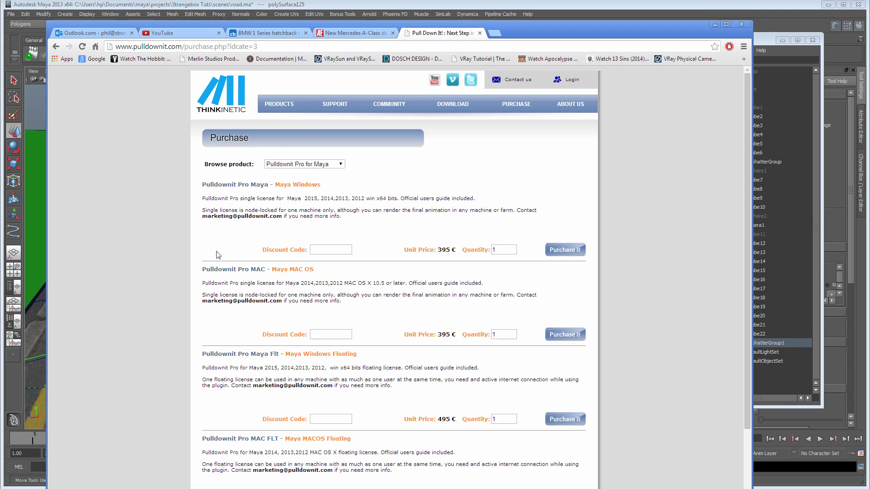
# Read the supported Maya versions and unit price of the Pulldownit Pro Windows licence and switch back to Maya.
pyautogui.moveTo(434, 201); pyautogui.dragTo(301, 198)
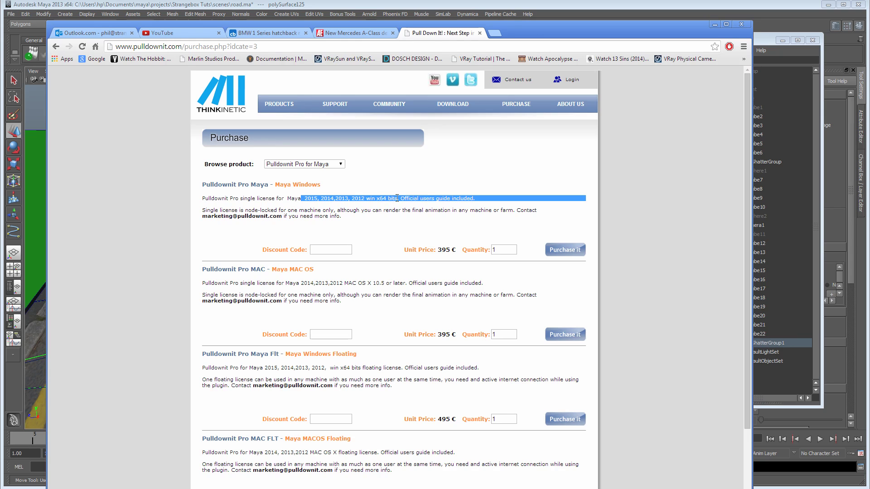
pyautogui.moveTo(451, 249); pyautogui.dragTo(446, 250)
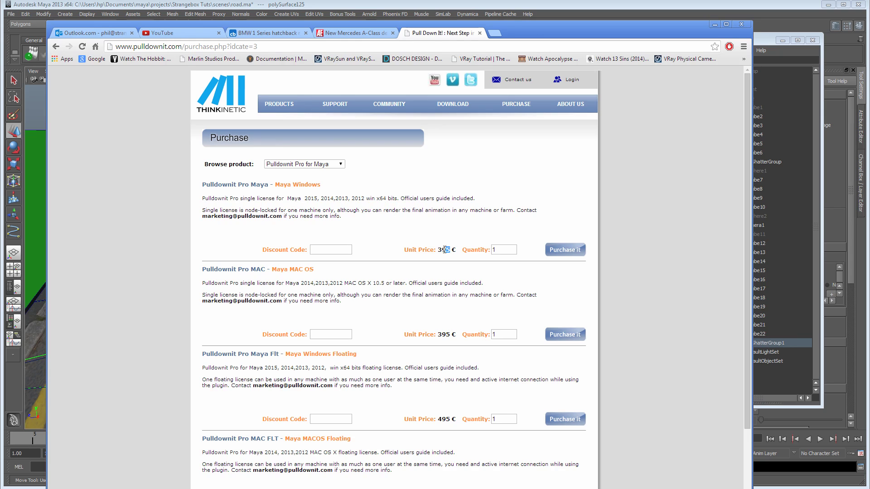
pyautogui.click(443, 258)
pyautogui.click(715, 25)
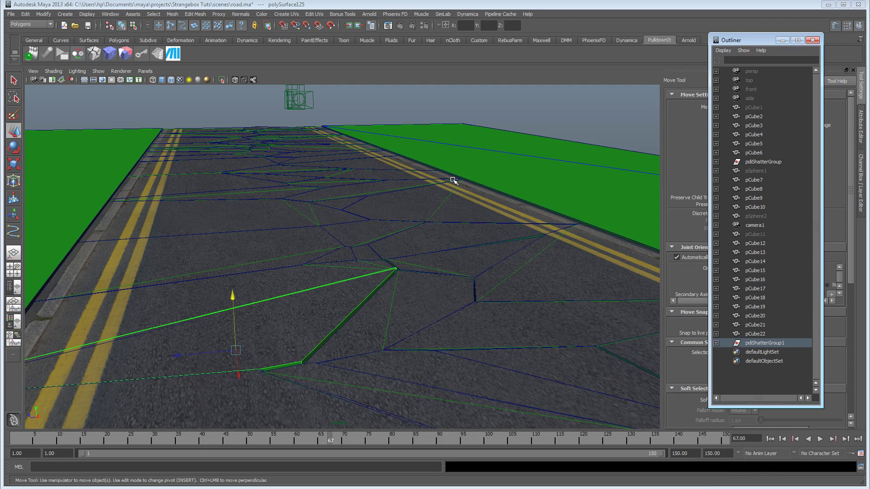
# Create a polygon sphere in the road scene.
pyautogui.keyDown('alt'); pyautogui.moveTo(399, 226); pyautogui.dragTo(228, 214); pyautogui.keyUp('alt')
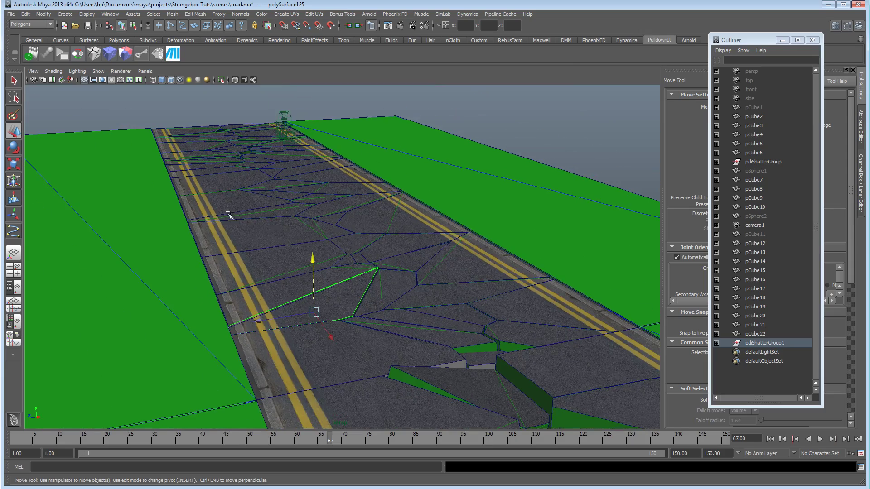
pyautogui.keyDown('alt'); pyautogui.moveTo(356, 283); pyautogui.dragTo(465, 330); pyautogui.keyUp('alt')
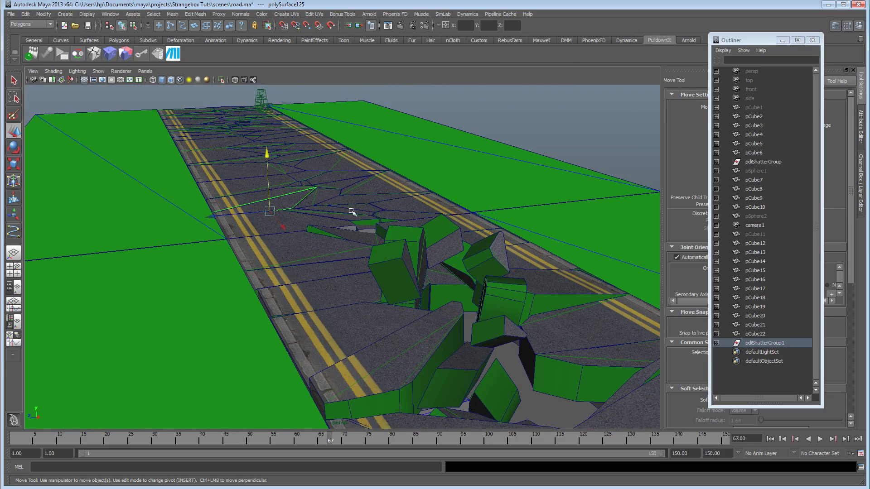
pyautogui.keyDown('alt'); pyautogui.moveTo(288, 221); pyautogui.dragTo(290, 255); pyautogui.keyUp('alt')
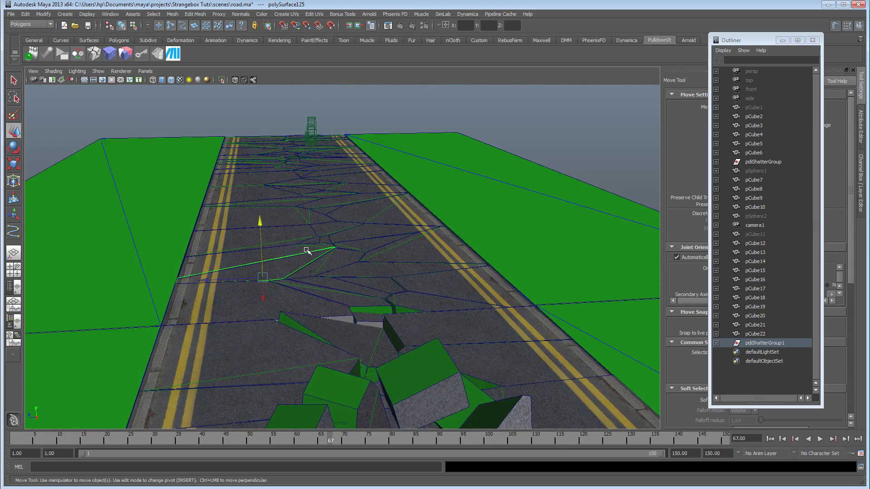
pyautogui.keyDown('alt'); pyautogui.moveTo(307, 251); pyautogui.dragTo(415, 246, button='right'); pyautogui.keyUp('alt')
pyautogui.keyDown('alt'); pyautogui.moveTo(415, 247); pyautogui.dragTo(320, 292); pyautogui.keyUp('alt')
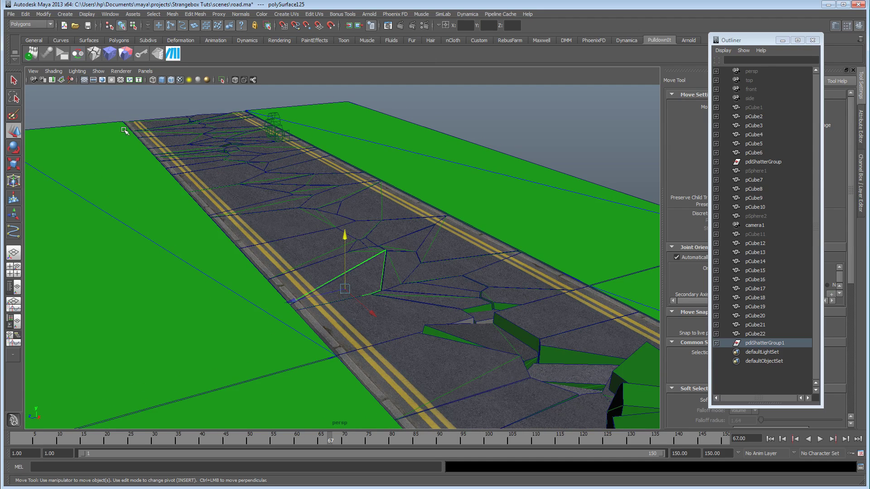
pyautogui.click(119, 39)
pyautogui.click(31, 54)
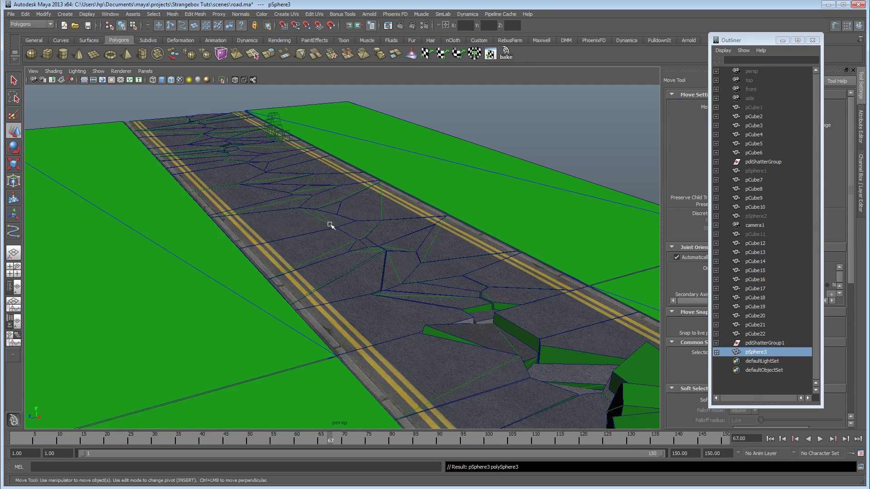
# Scale the new sphere up until it breaks through the road surface.
pyautogui.keyDown('alt'); pyautogui.moveTo(330, 223); pyautogui.dragTo(238, 224); pyautogui.keyUp('alt')
pyautogui.press('r')
pyautogui.keyDown('alt'); pyautogui.moveTo(330, 263); pyautogui.dragTo(389, 326); pyautogui.keyUp('alt')
pyautogui.moveTo(453, 333); pyautogui.dragTo(497, 323)
pyautogui.press('w')
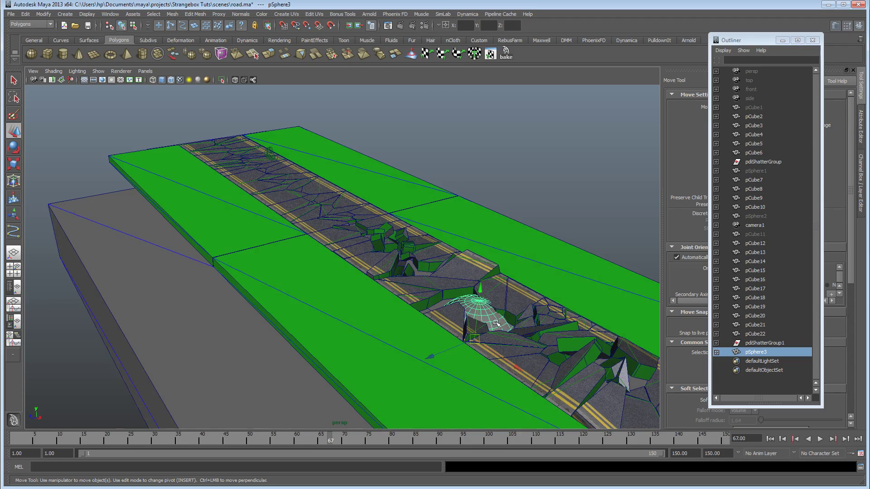
# Position the sphere under the cracked road just before the collapsed section and resize it so its dome sticks out of the surface.
pyautogui.moveTo(512, 368); pyautogui.dragTo(320, 258)
pyautogui.keyDown('alt'); pyautogui.moveTo(274, 242); pyautogui.dragTo(305, 293, button='middle'); pyautogui.keyUp('alt')
pyautogui.keyDown('alt'); pyautogui.moveTo(305, 293); pyautogui.dragTo(344, 295, button='right'); pyautogui.keyUp('alt')
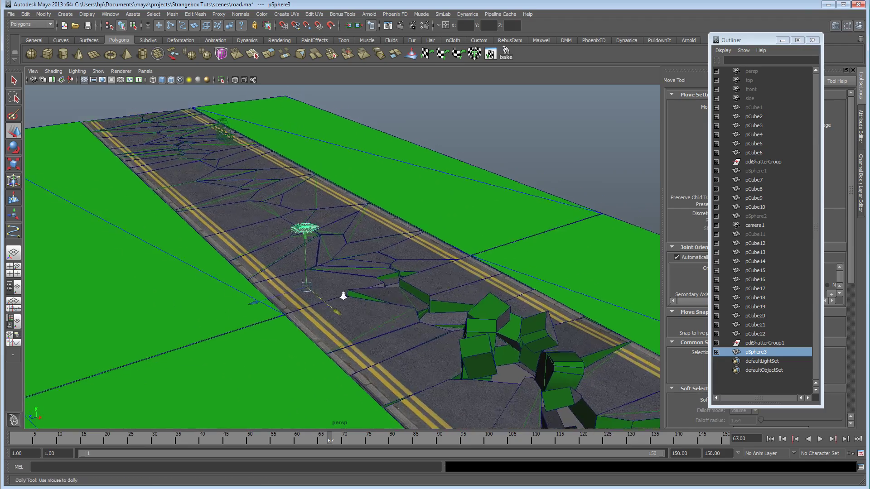
pyautogui.keyDown('alt'); pyautogui.moveTo(343, 295); pyautogui.dragTo(325, 284); pyautogui.keyUp('alt')
pyautogui.moveTo(305, 235); pyautogui.dragTo(321, 208)
pyautogui.keyDown('alt'); pyautogui.moveTo(324, 271); pyautogui.dragTo(271, 266); pyautogui.keyUp('alt')
pyautogui.press('r')
pyautogui.keyDown('alt'); pyautogui.moveTo(272, 266); pyautogui.dragTo(320, 234); pyautogui.keyUp('alt')
pyautogui.press('w')
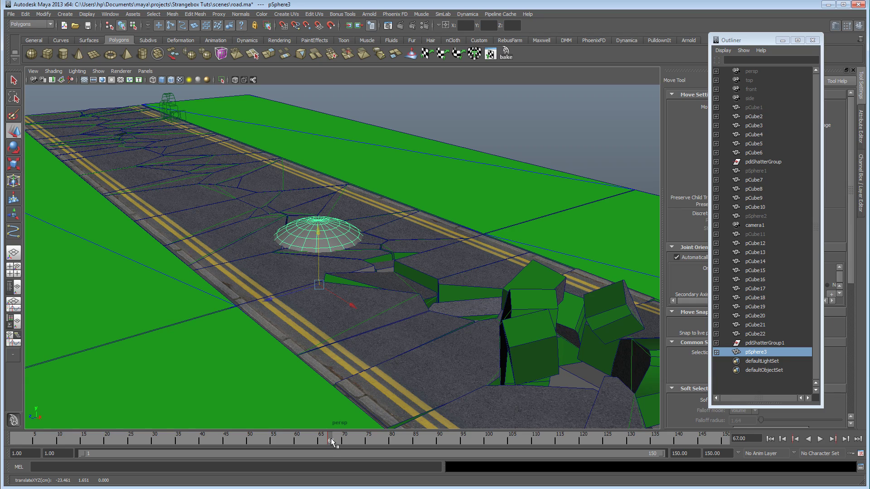
# Keyframe the sphere lowered beneath the road to about -3.26 in Y at frame 50 and raised through the surface at frame 73.
pyautogui.hotkey('alt', 'v')
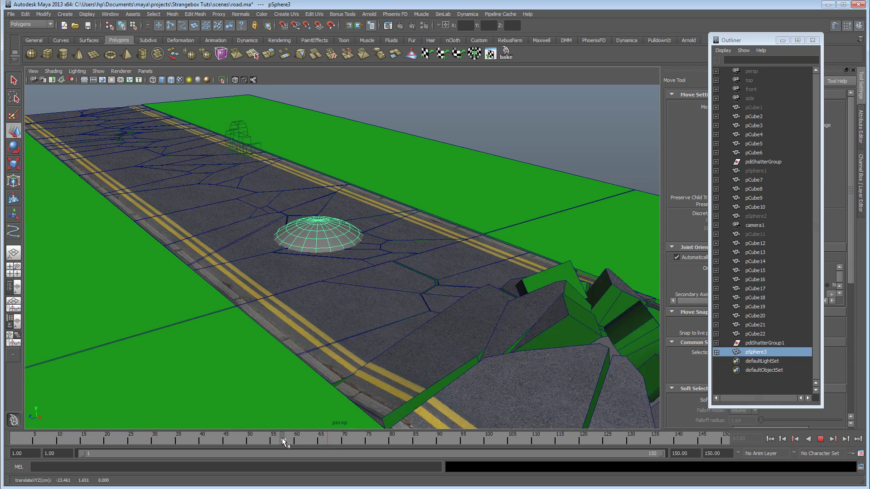
pyautogui.keyDown('alt'); pyautogui.moveTo(407, 299); pyautogui.dragTo(483, 260); pyautogui.keyUp('alt')
pyautogui.keyDown('alt'); pyautogui.moveTo(483, 260); pyautogui.dragTo(307, 262, button='right'); pyautogui.keyUp('alt')
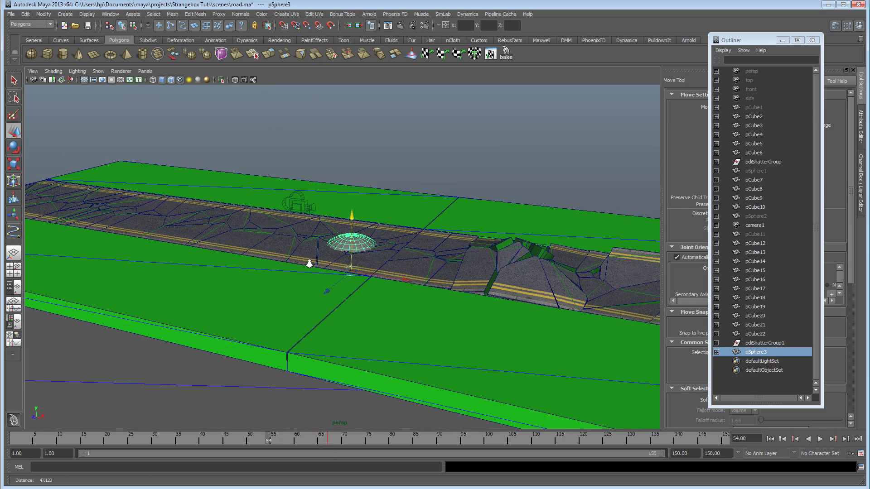
pyautogui.click(262, 434)
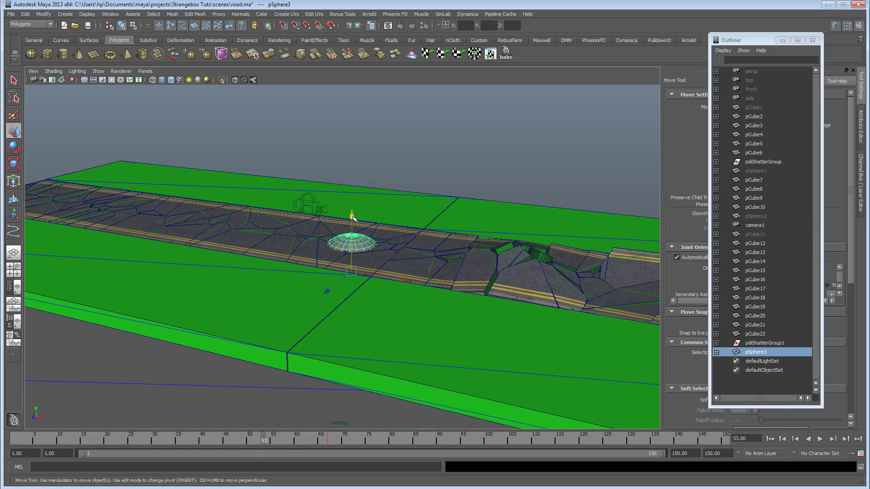
pyautogui.moveTo(255, 436); pyautogui.dragTo(249, 435)
pyautogui.moveTo(354, 217); pyautogui.dragTo(352, 282)
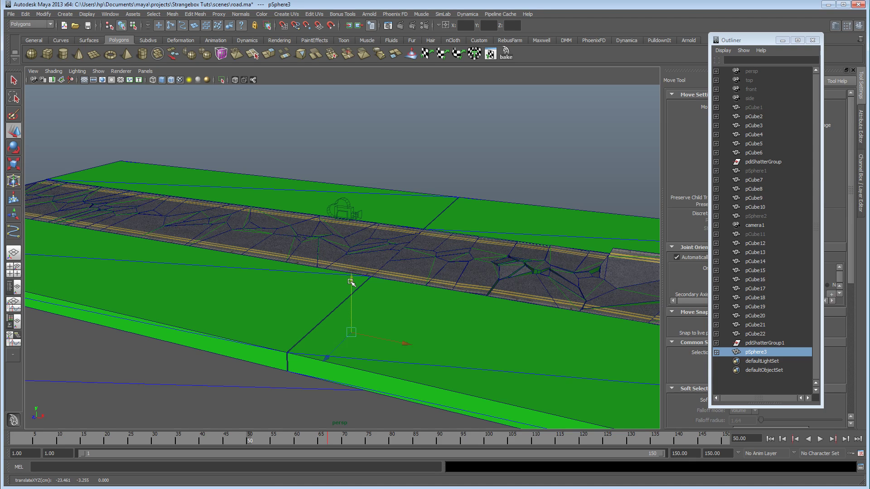
pyautogui.moveTo(334, 440); pyautogui.dragTo(361, 441)
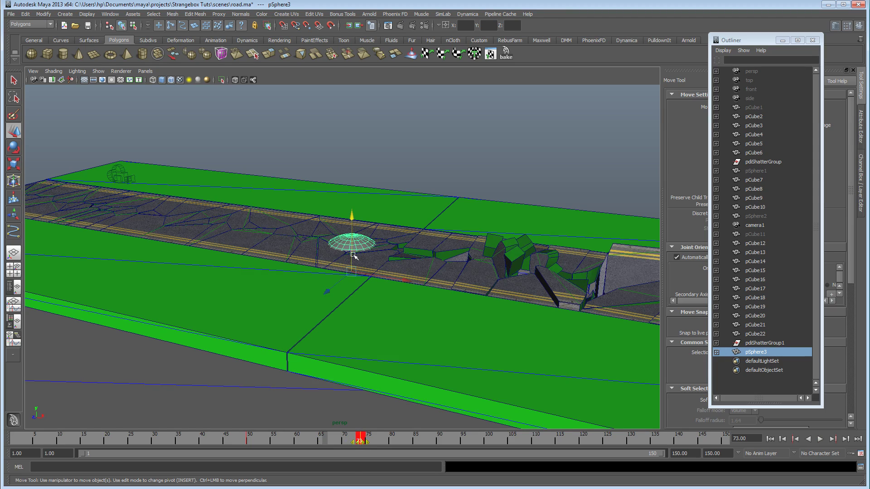
# Make the sphere a Kinematic PulldownIt rigid body with a Convex Hull bounding volume.
pyautogui.keyDown('alt'); pyautogui.moveTo(372, 332); pyautogui.dragTo(421, 347); pyautogui.keyUp('alt')
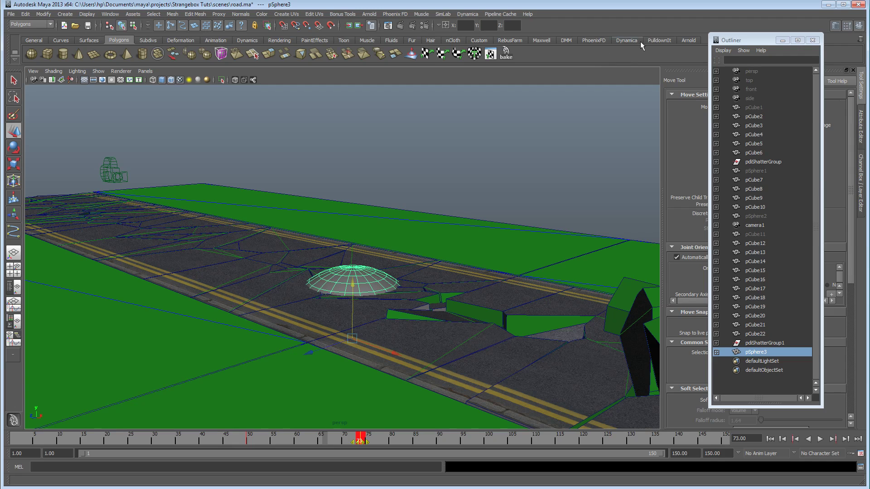
pyautogui.click(660, 41)
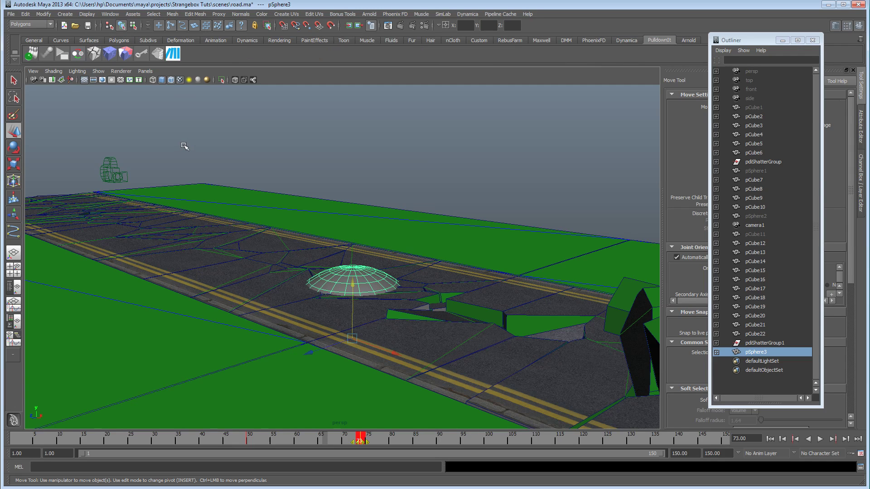
pyautogui.click(31, 54)
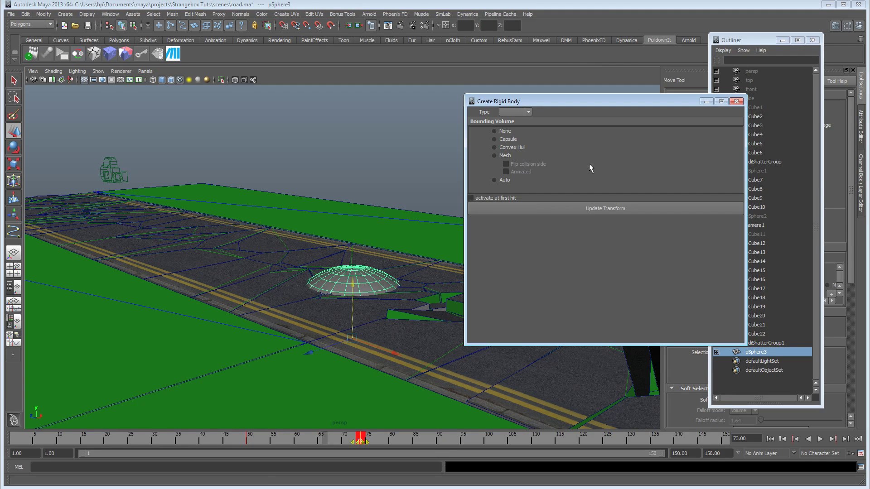
pyautogui.click(518, 111)
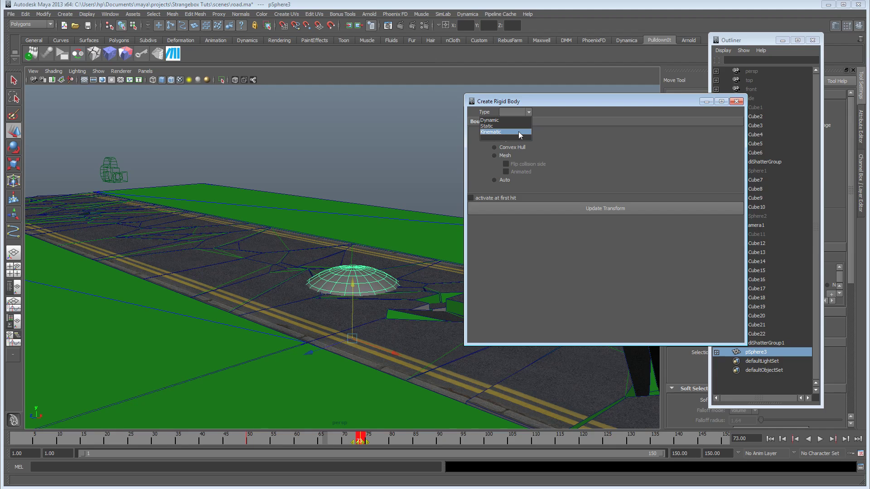
pyautogui.click(518, 131)
pyautogui.click(512, 147)
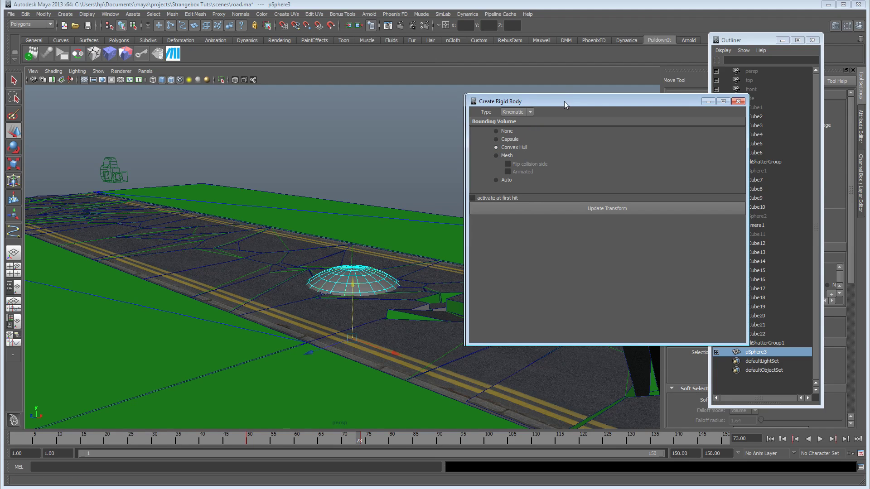
pyautogui.moveTo(566, 96); pyautogui.dragTo(701, 93)
# Check the sphere's position under the road at frame 67 and dismiss the Create Rigid Body window.
pyautogui.keyDown('alt'); pyautogui.moveTo(454, 224); pyautogui.dragTo(302, 195); pyautogui.keyUp('alt')
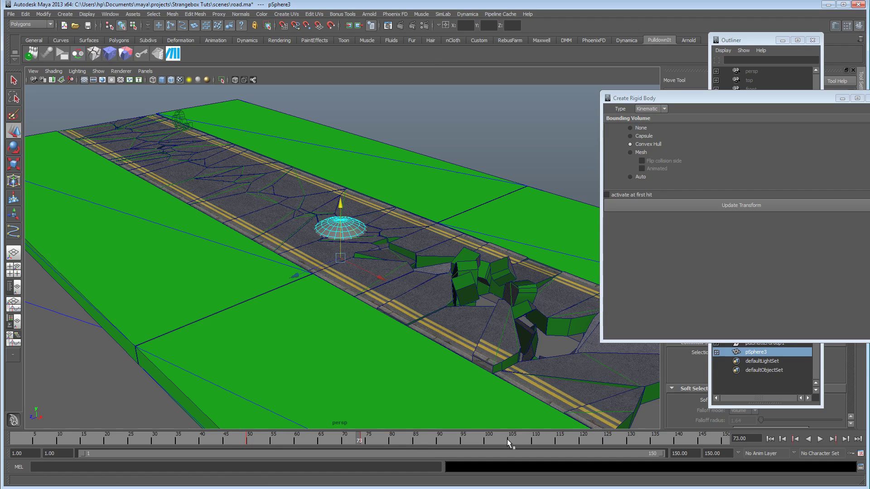
pyautogui.moveTo(345, 442); pyautogui.dragTo(330, 443)
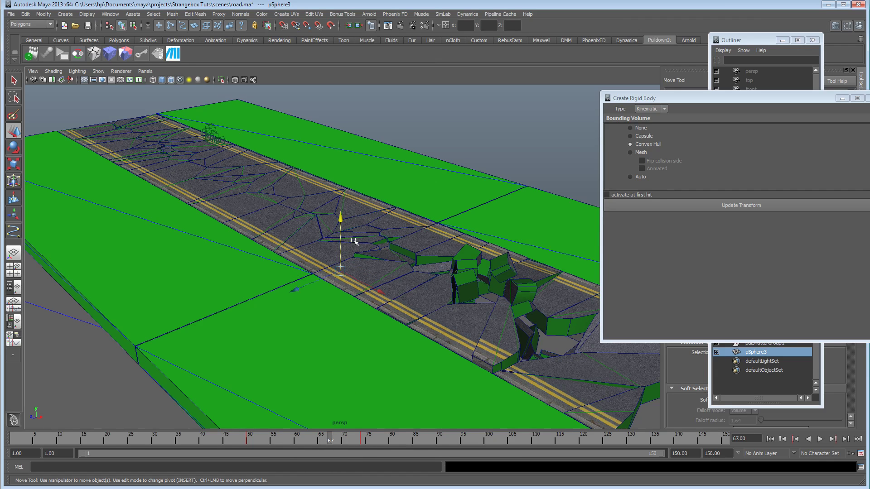
pyautogui.keyDown('alt'); pyautogui.moveTo(324, 276); pyautogui.dragTo(343, 290); pyautogui.keyUp('alt')
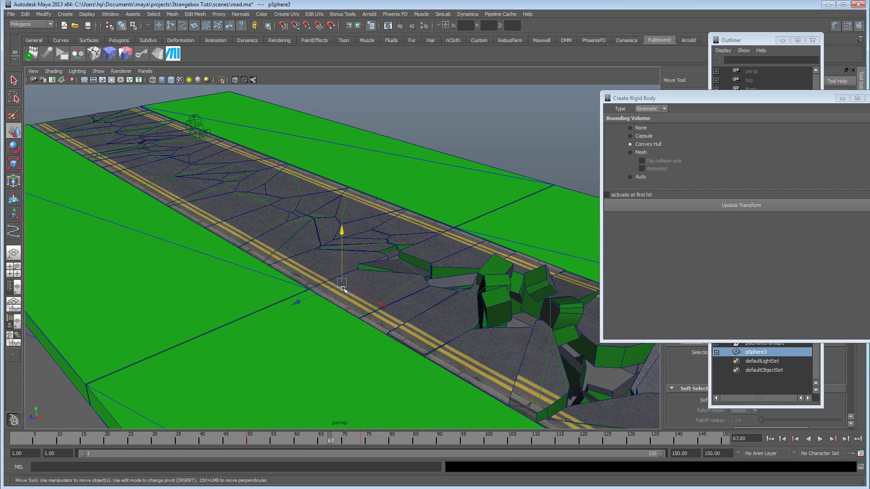
pyautogui.moveTo(780, 100); pyautogui.dragTo(674, 101)
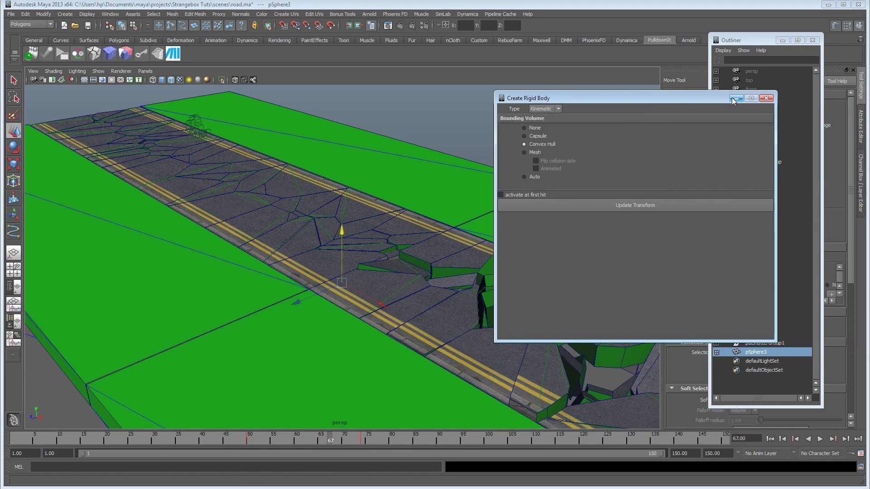
pyautogui.click(766, 98)
# Look through camera1 and return to the first frame.
pyautogui.click(144, 71)
pyautogui.moveTo(170, 81)
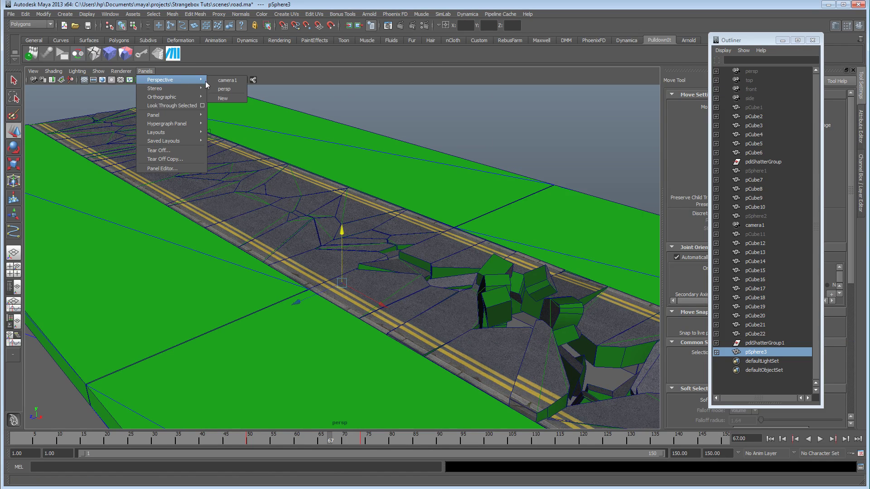
pyautogui.click(226, 81)
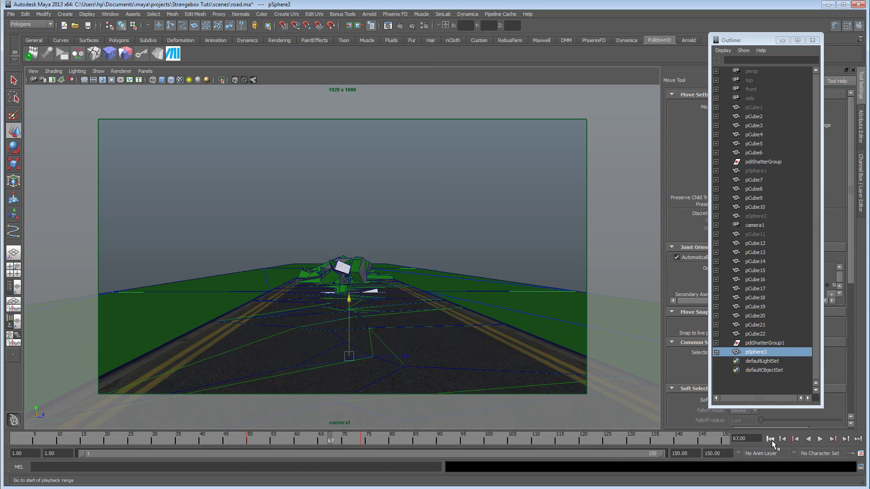
pyautogui.click(770, 439)
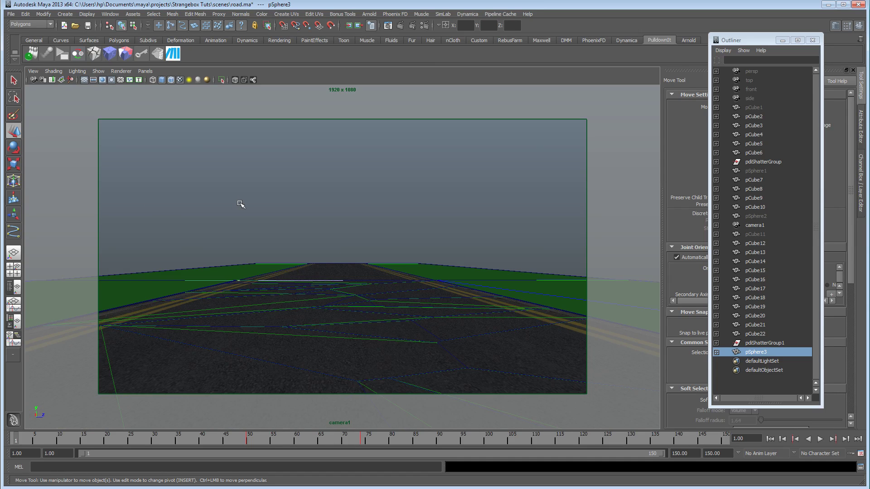
# Playblast the camera1 shot, play the captured frames from the start and close the player.
pyautogui.click(110, 14)
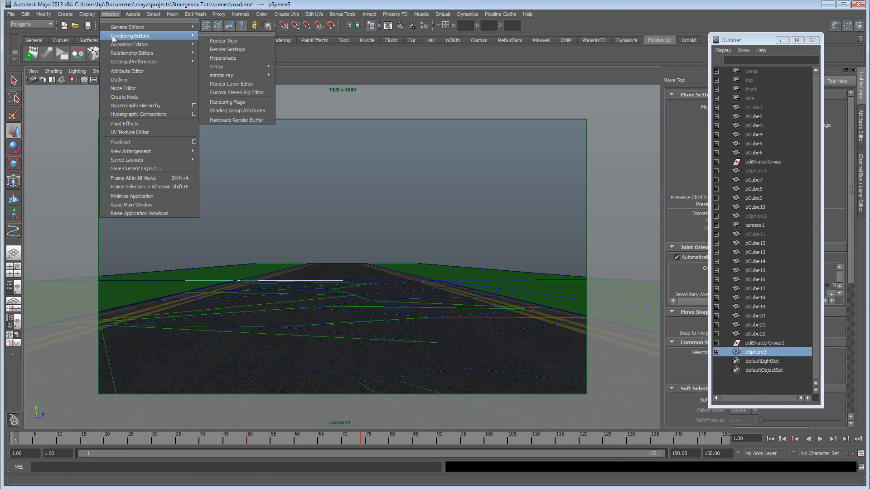
pyautogui.click(131, 142)
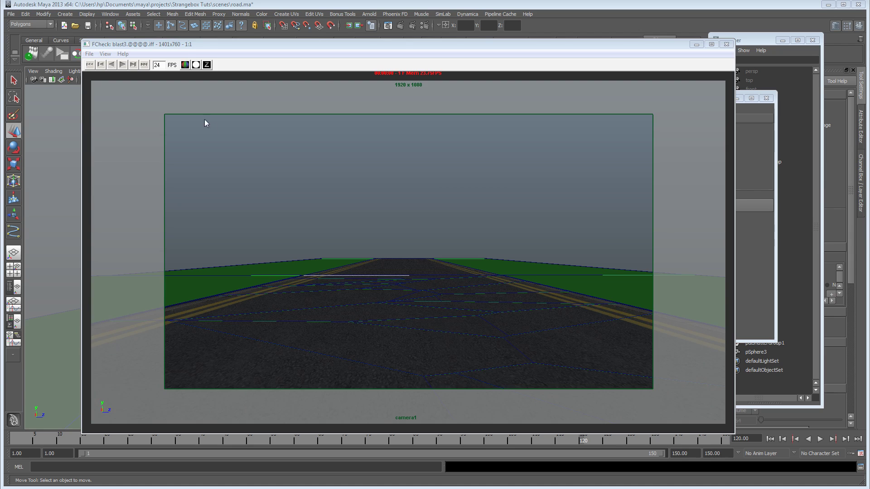
pyautogui.click(92, 65)
pyautogui.click(122, 65)
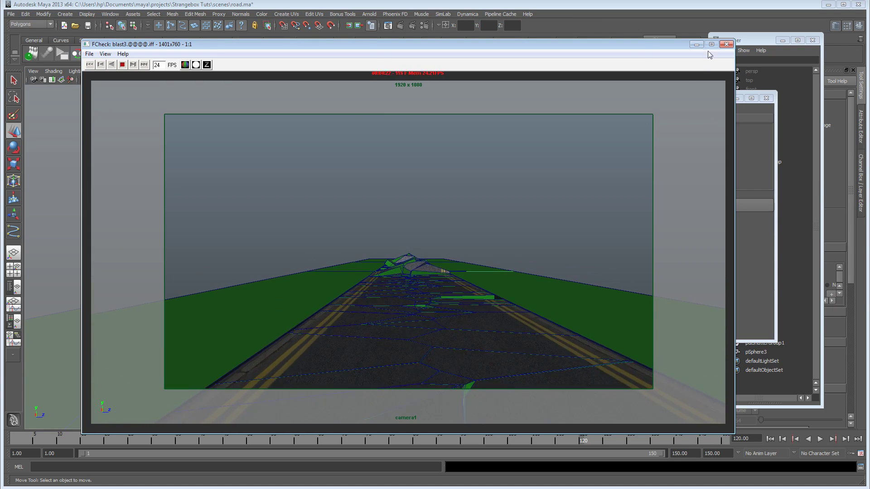
pyautogui.click(726, 44)
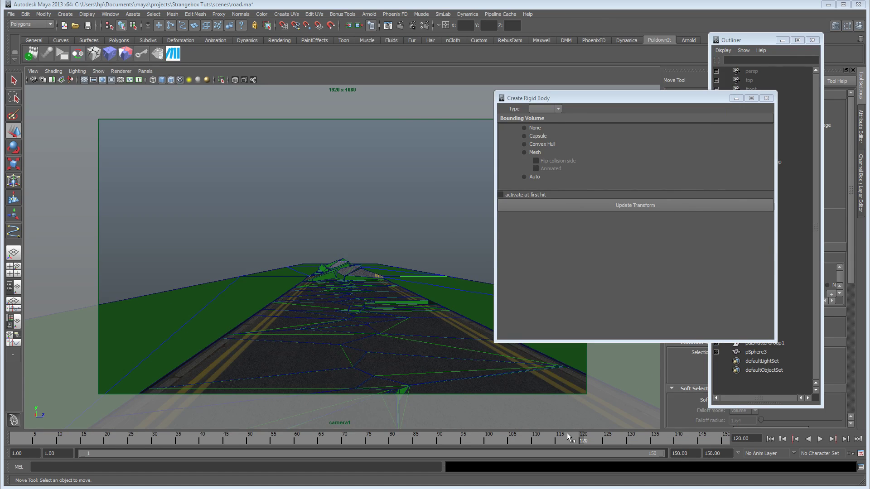
# Go back to frame 98 and close the Create Rigid Body window.
pyautogui.click(379, 334)
pyautogui.moveTo(600, 445)
pyautogui.mouseDown()
pyautogui.moveTo(448, 441)
pyautogui.moveTo(477, 440)
pyautogui.mouseUp()
pyautogui.click(766, 98)
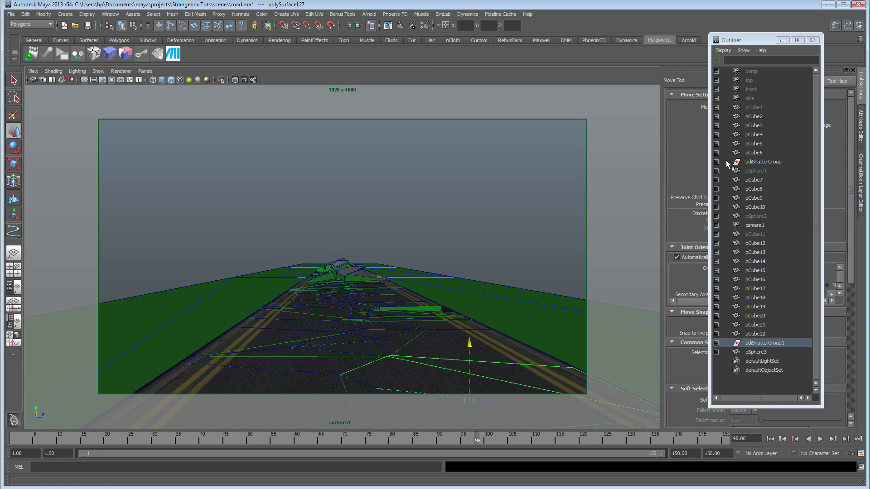
# Open the Graph Editor for camera1 and isolate its Translate Y curve, framed to fit.
pyautogui.click(755, 227)
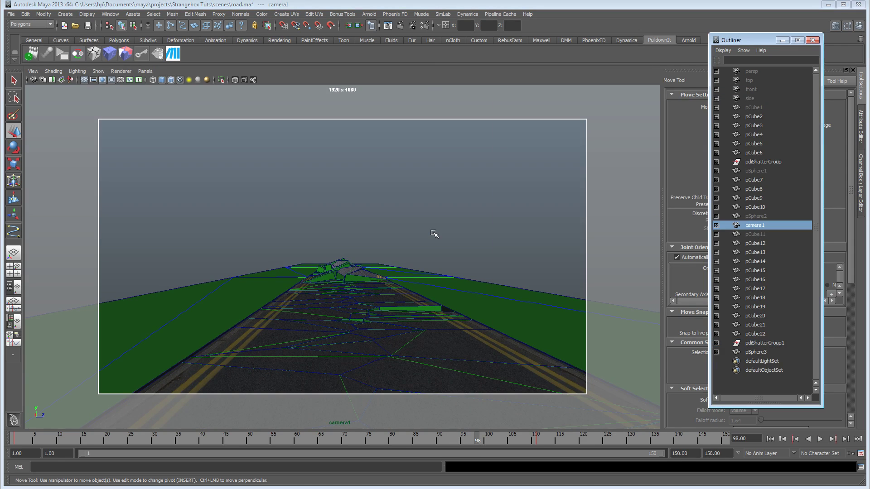
pyautogui.click(110, 14)
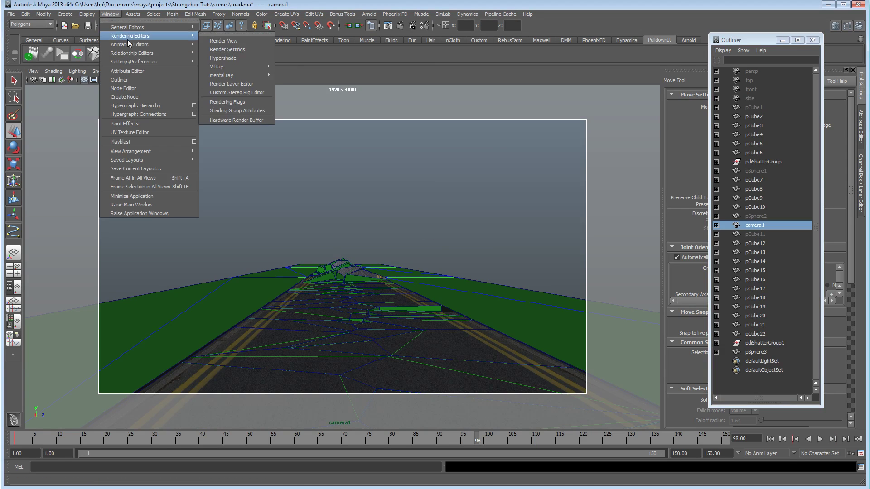
pyautogui.click(216, 50)
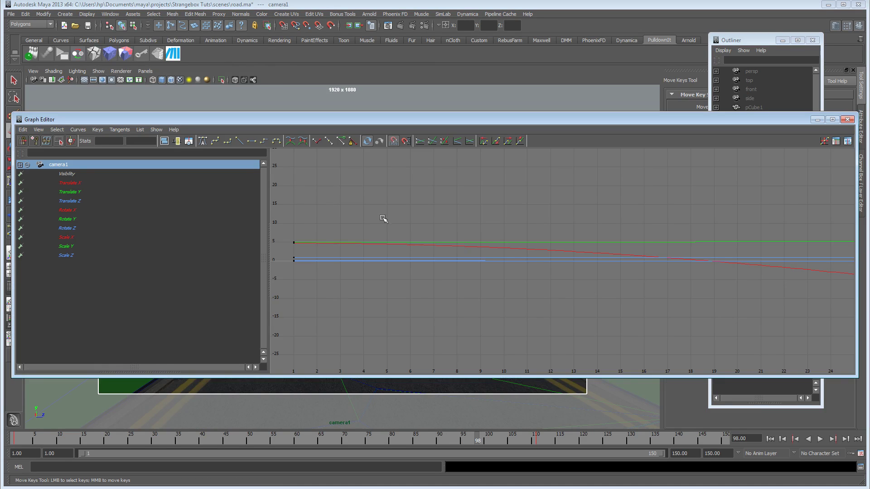
pyautogui.click(78, 191)
pyautogui.press('f')
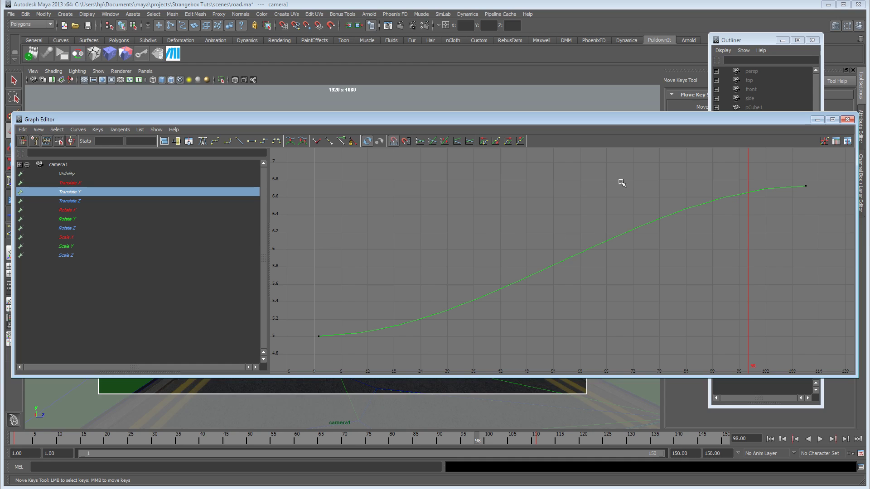
# Lower the last key of camera1's Translate Y curve slightly and close the Graph Editor.
pyautogui.moveTo(582, 126); pyautogui.dragTo(516, 366)
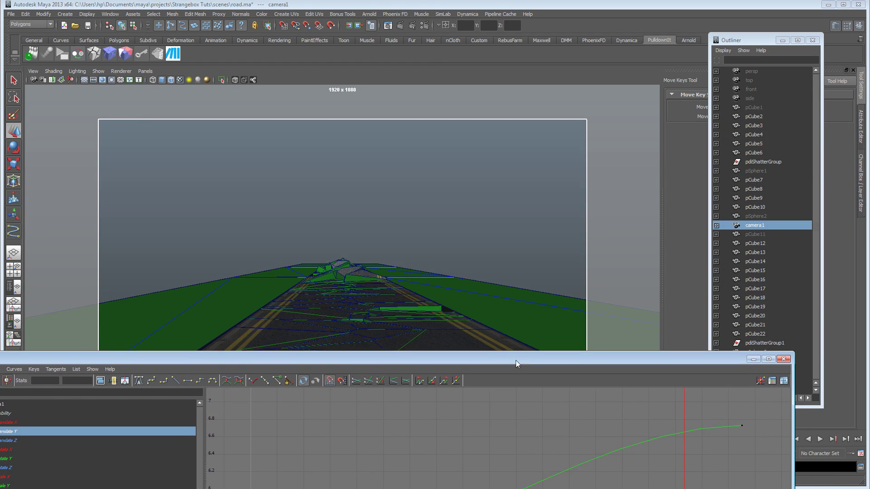
pyautogui.click(739, 429)
pyautogui.moveTo(703, 429); pyautogui.dragTo(707, 450)
pyautogui.moveTo(559, 359); pyautogui.dragTo(546, 328)
pyautogui.click(768, 330)
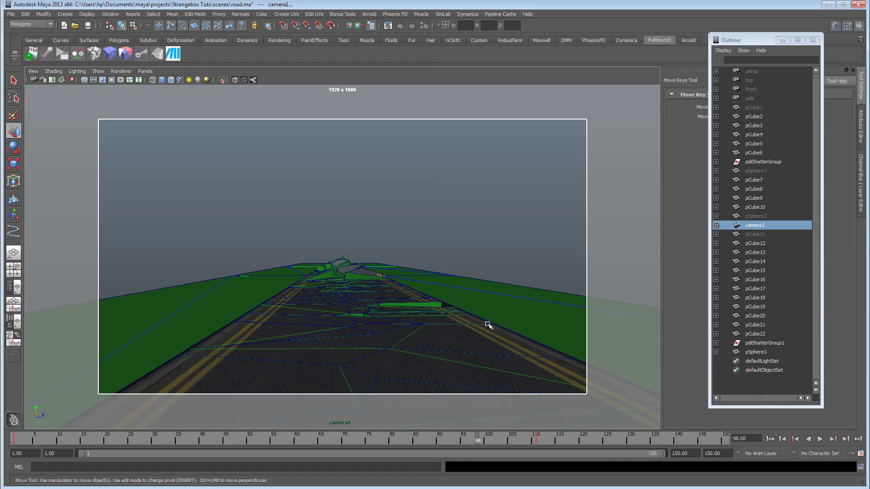
# Go to frame 91 and replace the top view with an enlarged perspective view of the road.
pyautogui.click(372, 336)
pyautogui.moveTo(469, 439)
pyautogui.mouseDown()
pyautogui.moveTo(434, 442)
pyautogui.moveTo(444, 442)
pyautogui.mouseUp()
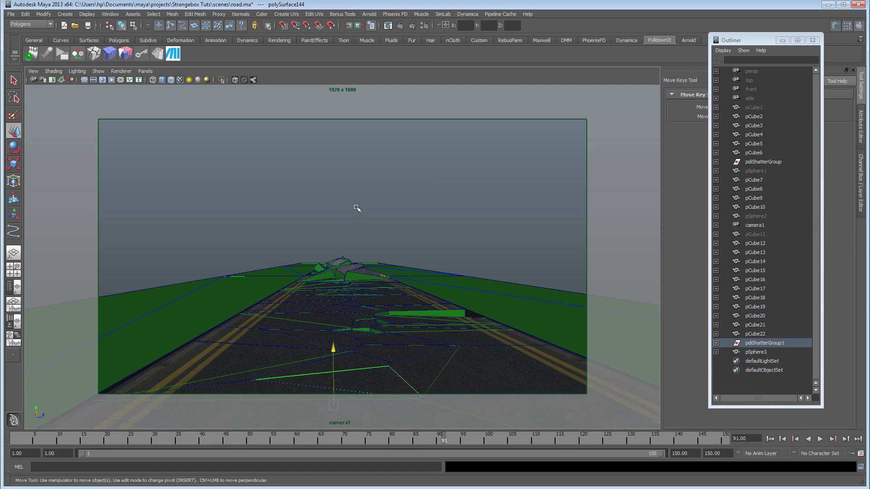
pyautogui.press('space')
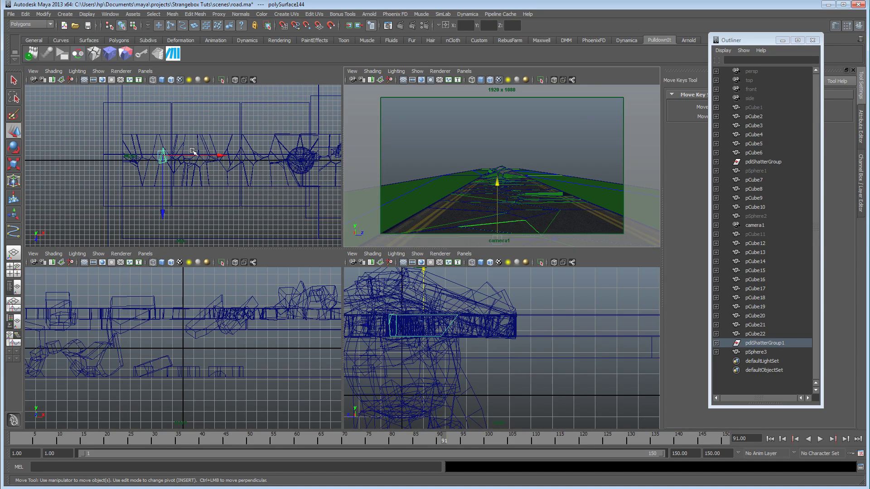
pyautogui.click(146, 71)
pyautogui.moveTo(163, 80)
pyautogui.click(224, 82)
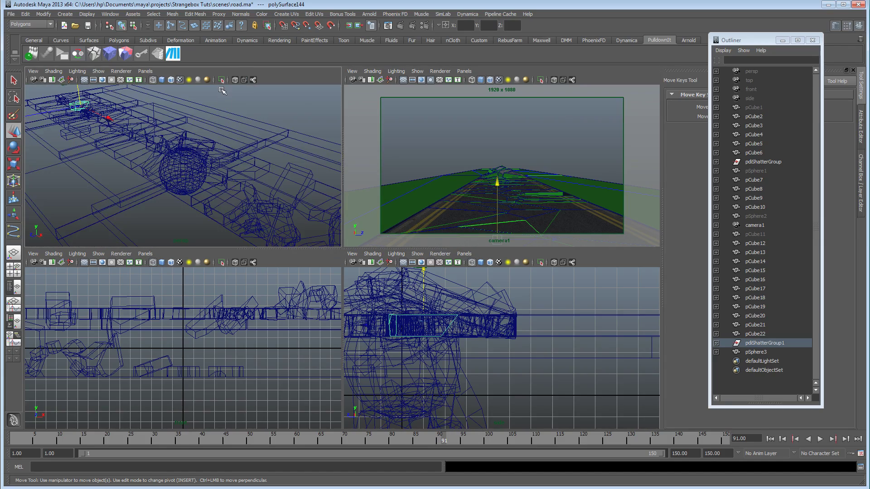
pyautogui.press('space')
# Select the side block pCube19 beside the cracked road and key its position at frame 82.
pyautogui.keyDown('alt'); pyautogui.moveTo(279, 262); pyautogui.dragTo(344, 261); pyautogui.keyUp('alt')
pyautogui.keyDown('alt'); pyautogui.moveTo(344, 260); pyautogui.dragTo(199, 256, button='right'); pyautogui.keyUp('alt')
pyautogui.keyDown('alt'); pyautogui.moveTo(199, 256); pyautogui.dragTo(285, 247, button='middle'); pyautogui.keyUp('alt')
pyautogui.keyDown('alt'); pyautogui.moveTo(195, 254); pyautogui.dragTo(231, 276); pyautogui.keyUp('alt')
pyautogui.keyDown('alt'); pyautogui.moveTo(231, 276); pyautogui.dragTo(320, 295, button='right'); pyautogui.keyUp('alt')
pyautogui.scroll(3, 320, 297)
pyautogui.keyDown('alt'); pyautogui.moveTo(427, 276); pyautogui.dragTo(422, 424); pyautogui.keyUp('alt')
pyautogui.click(398, 255)
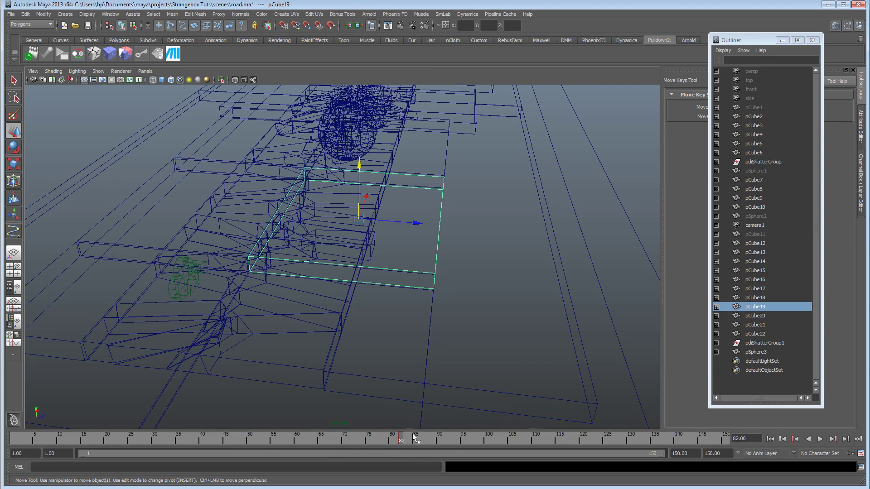
# Slide pCube19 sideways, outward from the cracked road, at frame 96.
pyautogui.keyDown('alt'); pyautogui.moveTo(453, 206); pyautogui.dragTo(438, 258); pyautogui.keyUp('alt')
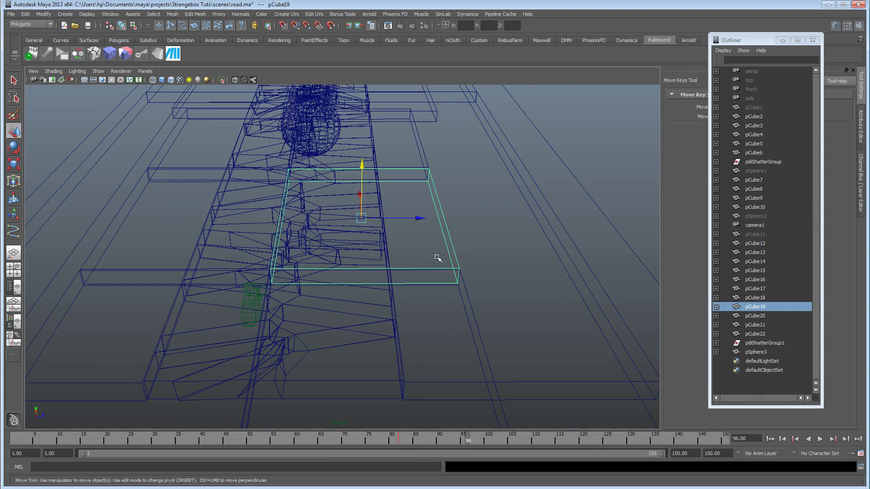
pyautogui.moveTo(417, 218); pyautogui.dragTo(421, 255)
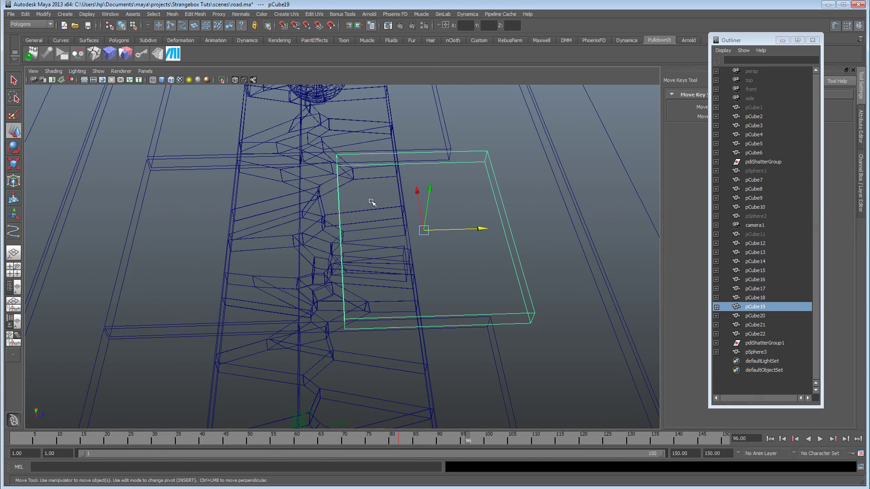
pyautogui.keyDown('alt'); pyautogui.moveTo(366, 280); pyautogui.dragTo(342, 284, button='middle'); pyautogui.keyUp('alt')
pyautogui.keyDown('alt'); pyautogui.moveTo(341, 284); pyautogui.dragTo(471, 295, button='right'); pyautogui.keyUp('alt')
pyautogui.keyDown('alt'); pyautogui.moveTo(472, 295); pyautogui.dragTo(404, 282); pyautogui.keyUp('alt')
pyautogui.keyDown('alt'); pyautogui.moveTo(404, 281); pyautogui.dragTo(404, 289, button='middle'); pyautogui.keyUp('alt')
pyautogui.moveTo(403, 288)
pyautogui.keyDown('alt'); pyautogui.mouseDown()
pyautogui.moveTo(411, 291)
pyautogui.moveTo(400, 288)
pyautogui.mouseUp(); pyautogui.keyUp('alt')
pyautogui.moveTo(384, 219)
pyautogui.keyDown('alt'); pyautogui.mouseDown()
pyautogui.moveTo(376, 237)
pyautogui.moveTo(316, 235)
pyautogui.moveTo(377, 223)
pyautogui.mouseUp(); pyautogui.keyUp('alt')
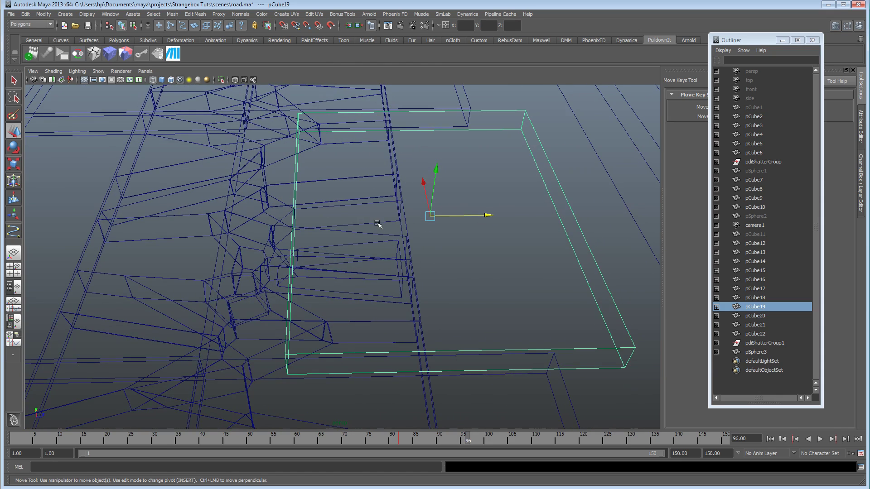
pyautogui.keyDown('alt'); pyautogui.moveTo(430, 318); pyautogui.dragTo(245, 324); pyautogui.keyUp('alt')
# Key the opposite side block pCube20 at frame 78 and slide it outward to about Z -7.3 at frame 92.
pyautogui.click(254, 335)
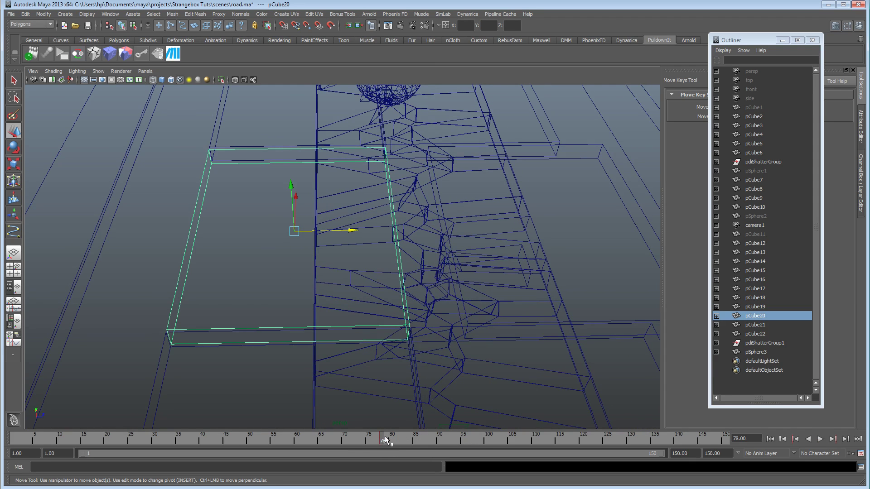
pyautogui.moveTo(352, 231); pyautogui.dragTo(333, 233)
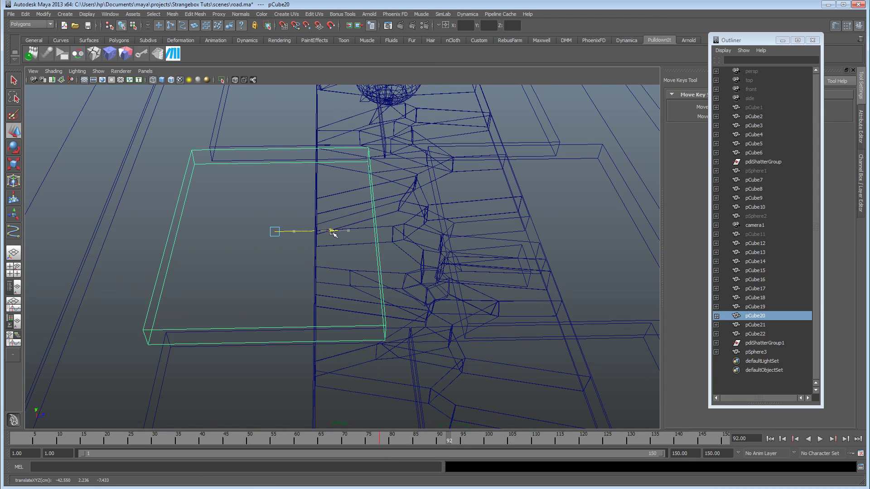
pyautogui.keyDown('alt'); pyautogui.moveTo(391, 242); pyautogui.dragTo(321, 259); pyautogui.keyUp('alt')
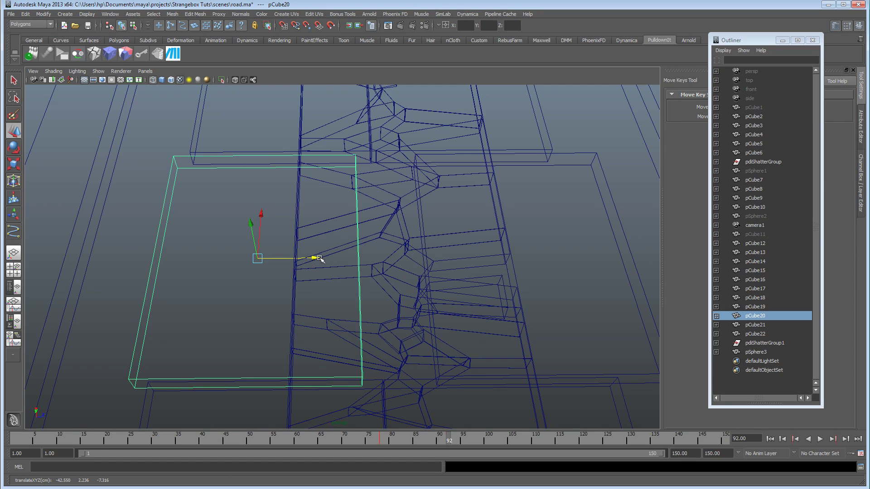
pyautogui.keyDown('alt'); pyautogui.moveTo(420, 261); pyautogui.dragTo(409, 284); pyautogui.keyUp('alt')
# Display the scene with textured shading, playblast the camera1 shot and close the player.
pyautogui.press('6')
pyautogui.moveTo(412, 248)
pyautogui.keyDown('alt'); pyautogui.mouseDown()
pyautogui.moveTo(328, 241)
pyautogui.moveTo(405, 243)
pyautogui.moveTo(387, 239)
pyautogui.moveTo(394, 258)
pyautogui.moveTo(379, 283)
pyautogui.moveTo(400, 281)
pyautogui.mouseUp(); pyautogui.keyUp('alt')
pyautogui.click(244, 177)
pyautogui.click(11, 14)
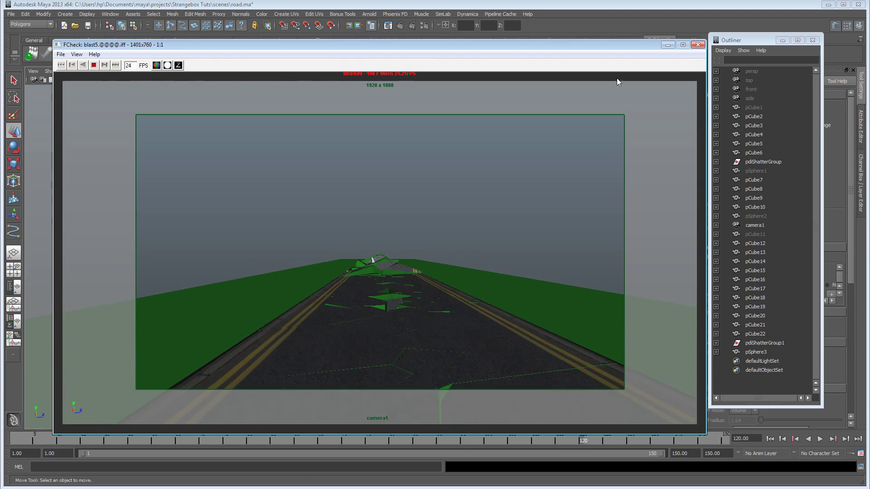
pyautogui.click(698, 45)
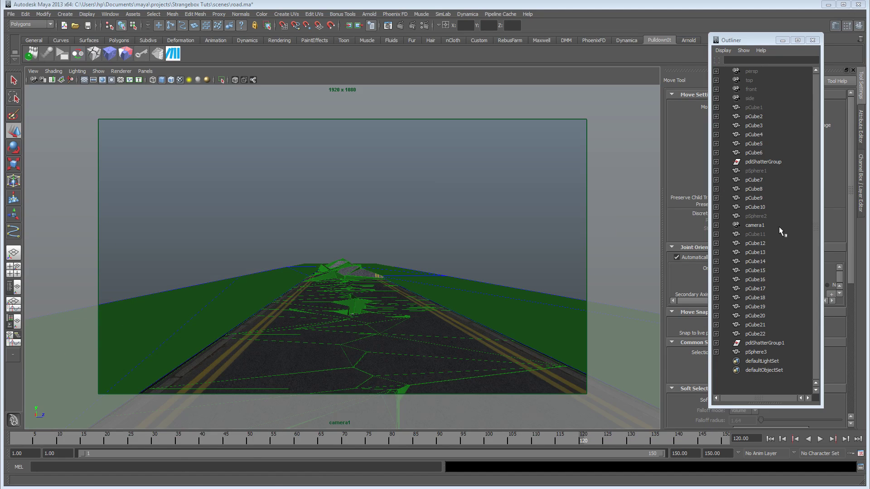
# Move camera1's last keyframe to about frame 133, check the playback and go to frame 94.
pyautogui.click(756, 225)
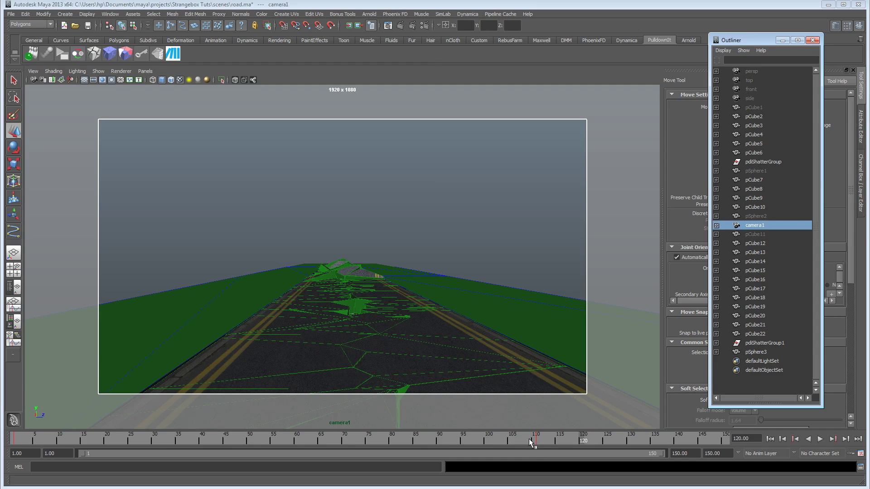
pyautogui.hotkey('alt', 'v')
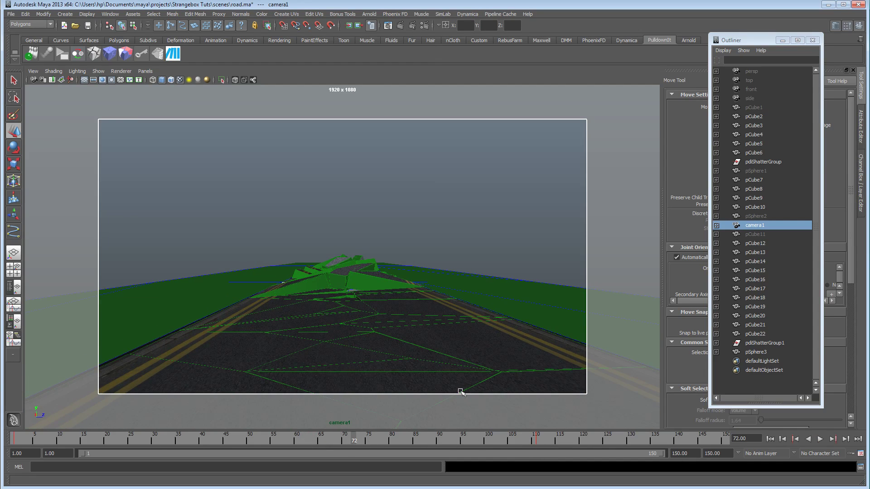
pyautogui.click(543, 438)
pyautogui.hotkey('alt', 'v')
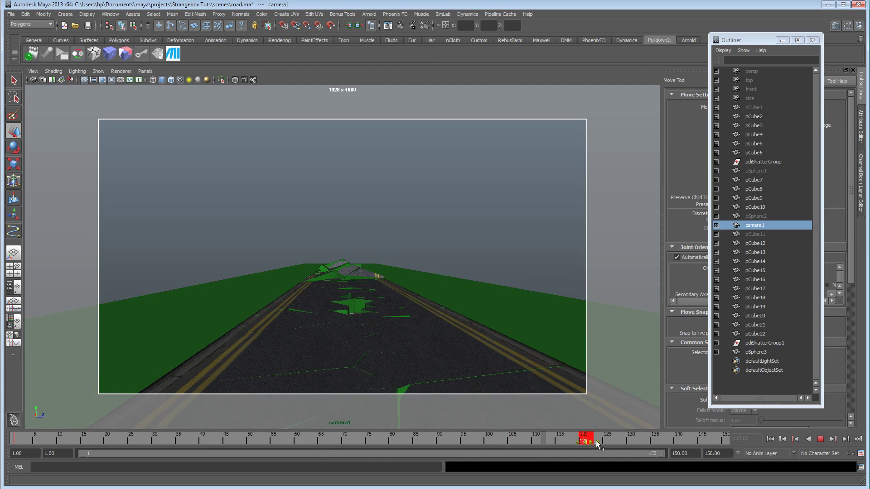
pyautogui.moveTo(366, 440)
pyautogui.mouseDown()
pyautogui.moveTo(358, 440)
pyautogui.moveTo(459, 442)
pyautogui.mouseUp()
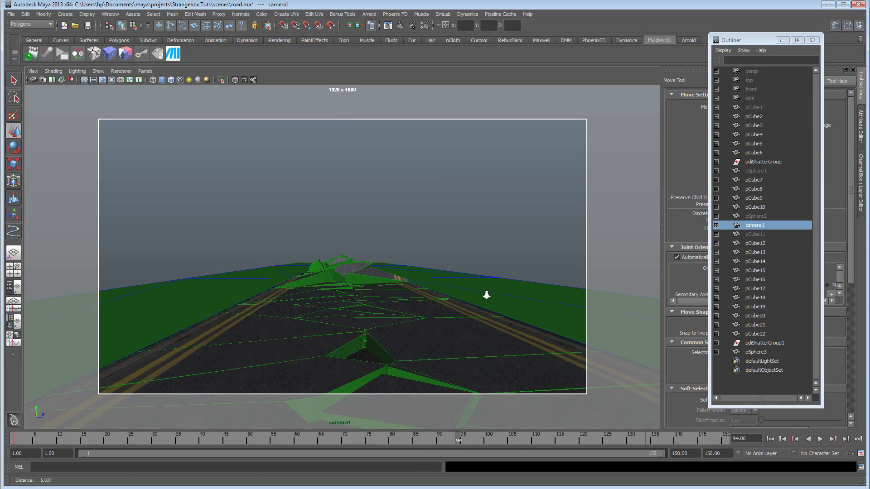
# Display the camera1 view in wireframe and select the side block pCube17 beside the sphere.
pyautogui.moveTo(488, 293)
pyautogui.keyDown('alt'); pyautogui.mouseDown()
pyautogui.moveTo(369, 295)
pyautogui.moveTo(313, 311)
pyautogui.moveTo(335, 243)
pyautogui.moveTo(349, 286)
pyautogui.moveTo(369, 310)
pyautogui.moveTo(401, 299)
pyautogui.moveTo(344, 312)
pyautogui.mouseUp(); pyautogui.keyUp('alt')
pyautogui.press('4')
pyautogui.keyDown('alt'); pyautogui.moveTo(343, 312); pyautogui.dragTo(341, 305, button='right'); pyautogui.keyUp('alt')
pyautogui.keyDown('alt'); pyautogui.moveTo(341, 306); pyautogui.dragTo(413, 245); pyautogui.keyUp('alt')
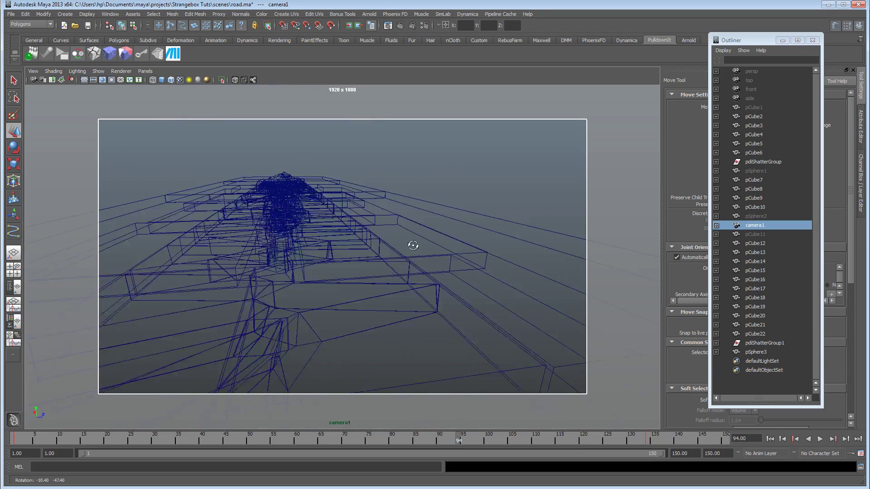
pyautogui.press('5')
pyautogui.moveTo(344, 250)
pyautogui.keyDown('alt'); pyautogui.mouseDown()
pyautogui.moveTo(371, 307)
pyautogui.moveTo(355, 286)
pyautogui.moveTo(355, 295)
pyautogui.moveTo(274, 283)
pyautogui.moveTo(365, 283)
pyautogui.moveTo(375, 290)
pyautogui.moveTo(359, 322)
pyautogui.moveTo(355, 293)
pyautogui.moveTo(437, 256)
pyautogui.moveTo(428, 268)
pyautogui.mouseUp(); pyautogui.keyUp('alt')
pyautogui.press('4')
pyautogui.keyDown('alt'); pyautogui.moveTo(427, 268); pyautogui.dragTo(405, 259, button='middle'); pyautogui.keyUp('alt')
pyautogui.keyDown('alt'); pyautogui.moveTo(404, 259); pyautogui.dragTo(383, 298); pyautogui.keyUp('alt')
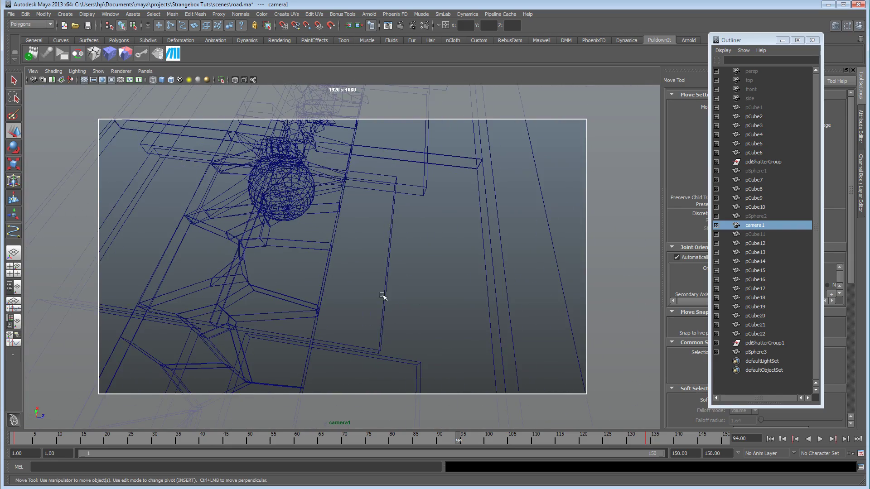
pyautogui.click(386, 295)
# Select the sphere pSphere3 under the road and go to its keyframe at frame 74.
pyautogui.moveTo(456, 439); pyautogui.dragTo(369, 439)
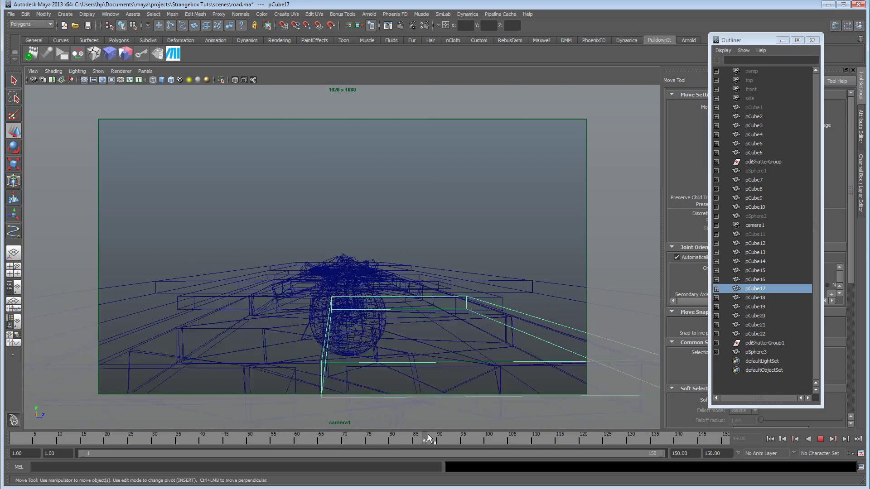
pyautogui.click(368, 360)
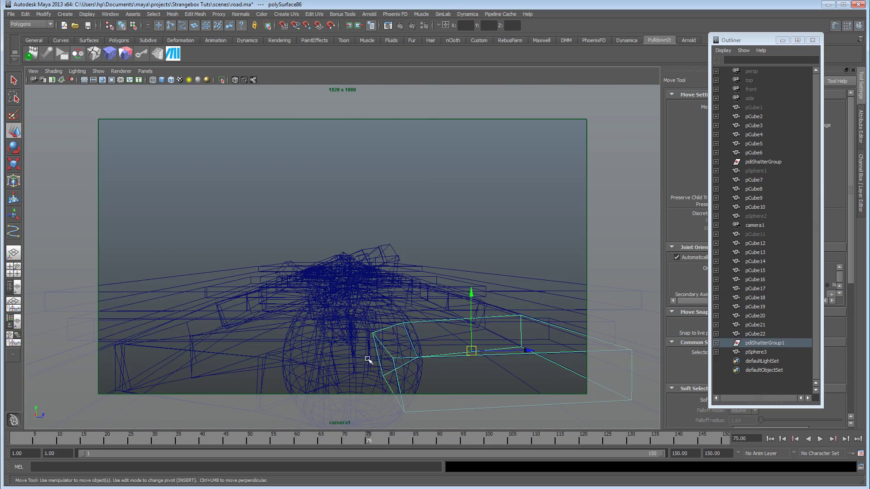
pyautogui.click(296, 355)
pyautogui.click(302, 355)
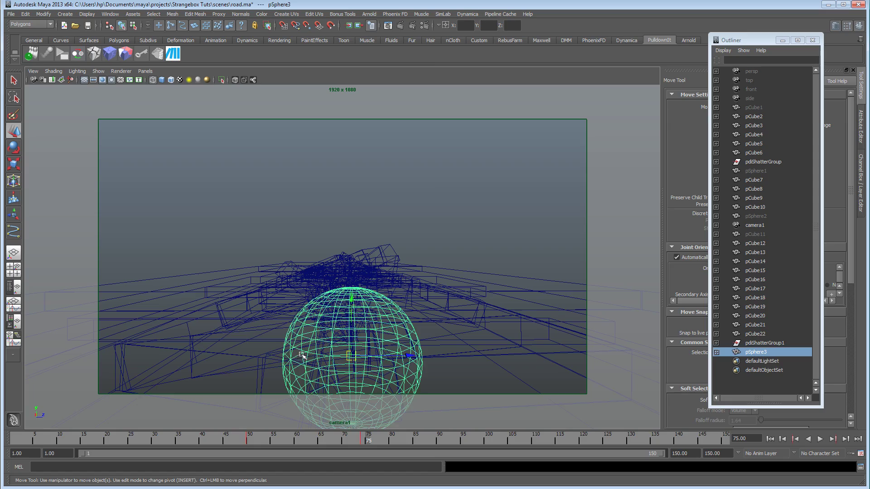
pyautogui.hotkey('alt', 'v')
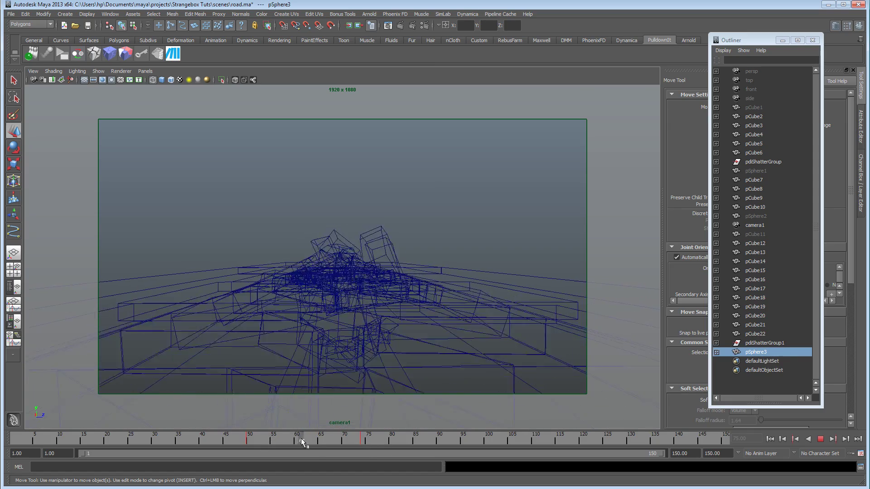
pyautogui.click(363, 442)
# Key the side block pCube17 at frame 74 and slide it outward from the road at frame 86.
pyautogui.keyDown('alt'); pyautogui.moveTo(471, 289); pyautogui.dragTo(396, 324); pyautogui.keyUp('alt')
pyautogui.click(334, 301)
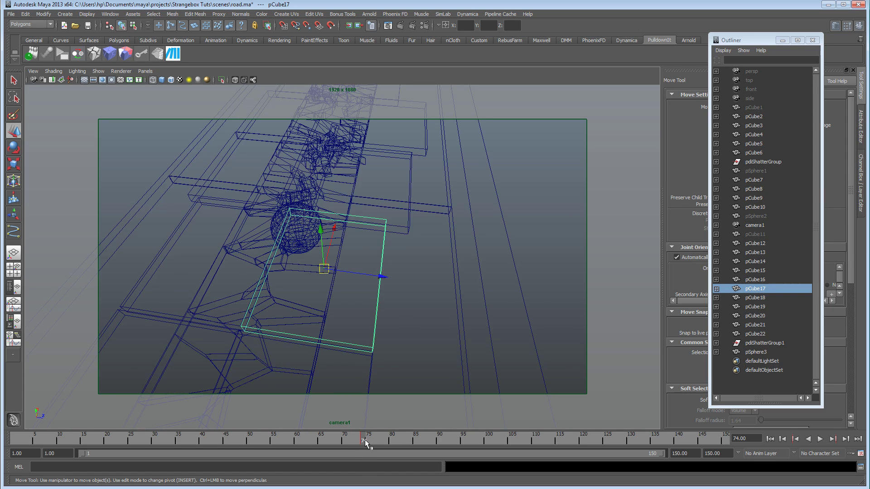
pyautogui.hotkey('alt', 'v')
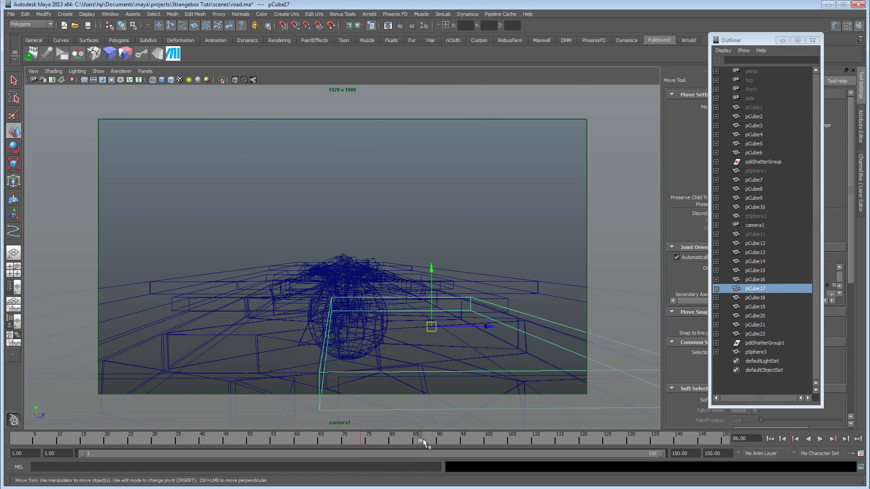
pyautogui.moveTo(492, 327); pyautogui.dragTo(458, 347)
pyautogui.keyDown('alt'); pyautogui.moveTo(458, 348); pyautogui.dragTo(358, 318, button='right'); pyautogui.keyUp('alt')
pyautogui.keyDown('alt'); pyautogui.moveTo(358, 317); pyautogui.dragTo(482, 280); pyautogui.keyUp('alt')
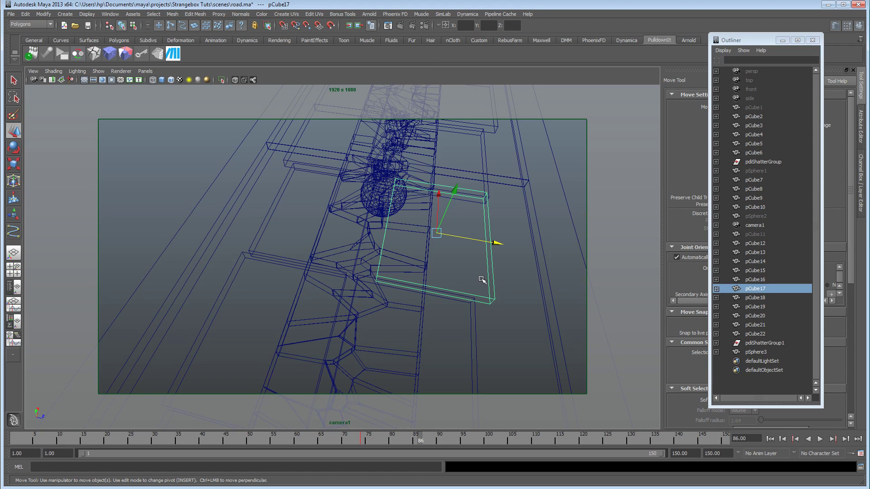
# Key the opposite side block pCube18 at frame 74 and slide it outward to about Z -7.9 at frame 84.
pyautogui.keyDown('alt'); pyautogui.moveTo(273, 276); pyautogui.dragTo(267, 258); pyautogui.keyUp('alt')
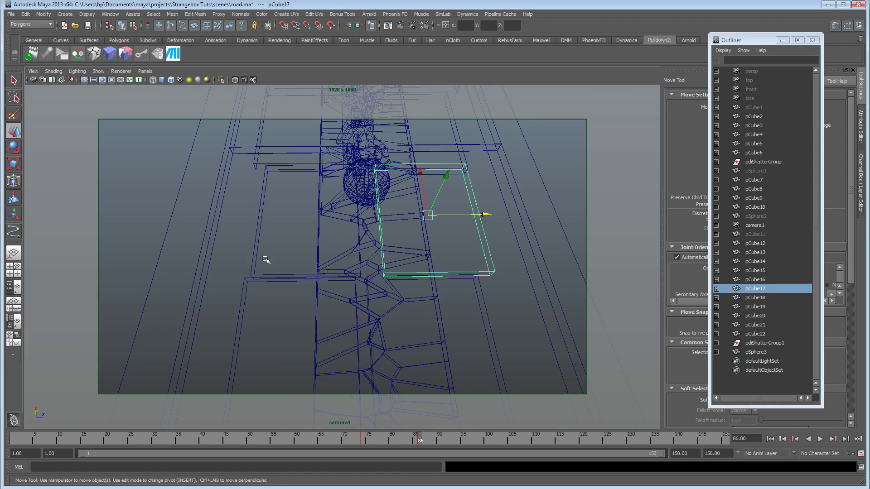
pyautogui.click(254, 257)
pyautogui.click(363, 440)
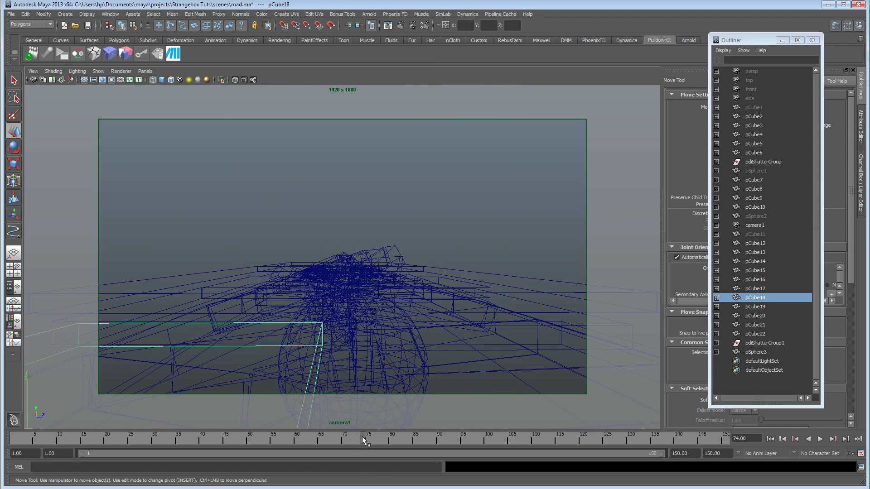
pyautogui.keyDown('alt'); pyautogui.moveTo(432, 359); pyautogui.dragTo(338, 293); pyautogui.keyUp('alt')
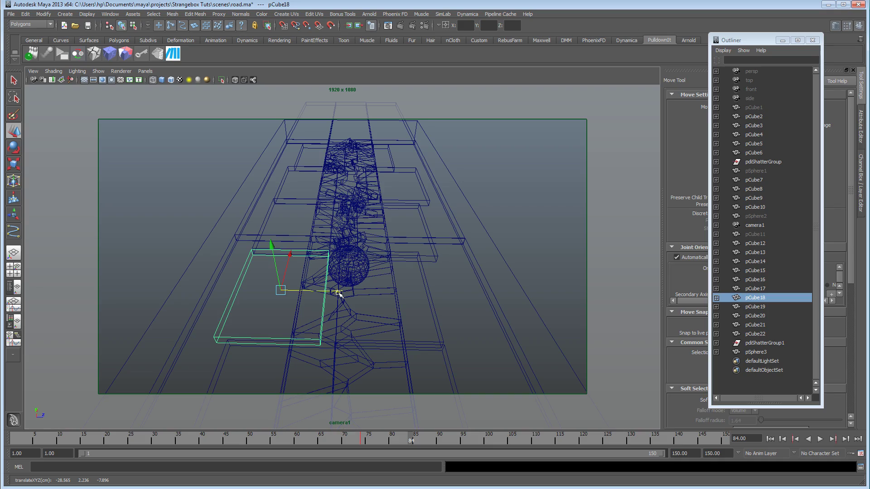
# Duplicate the sphere pSphere3 and slide the copy along the road, away from the original.
pyautogui.keyDown('alt'); pyautogui.moveTo(368, 309); pyautogui.dragTo(301, 295); pyautogui.keyUp('alt')
pyautogui.click(313, 286)
pyautogui.hotkey('ctrl', 'd')
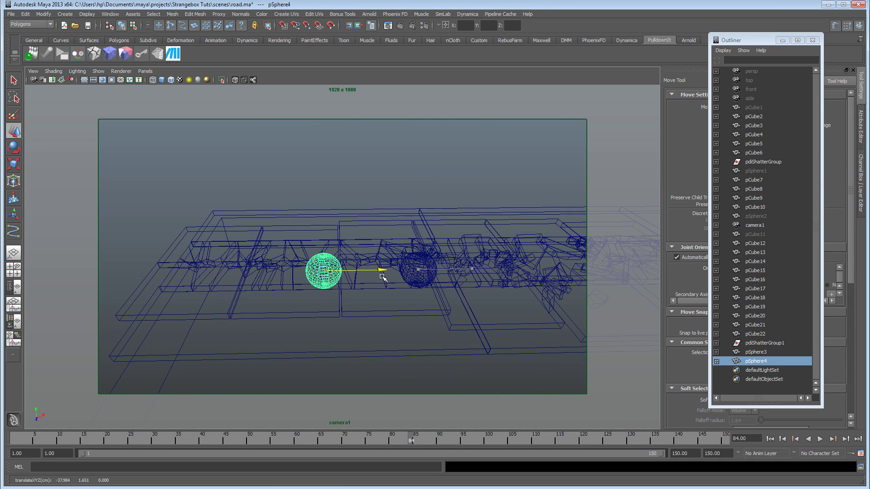
pyautogui.keyDown('alt'); pyautogui.moveTo(287, 285); pyautogui.dragTo(329, 258); pyautogui.keyUp('alt')
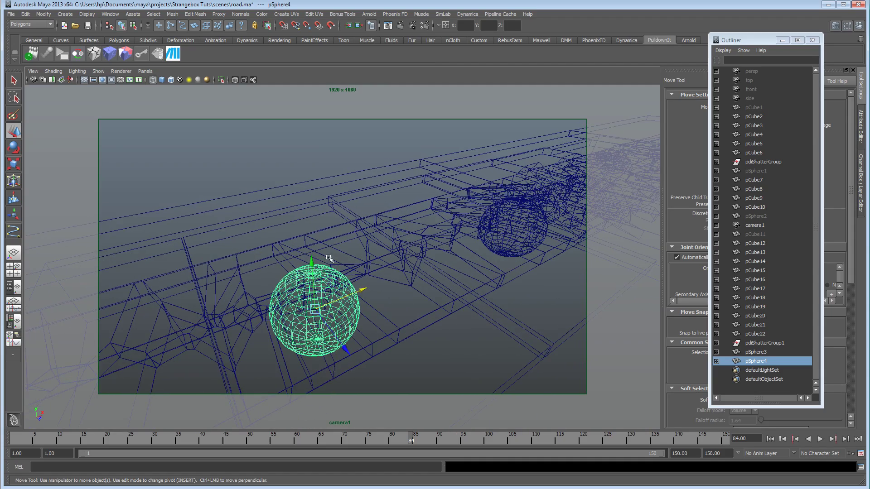
# Switch to the shaded perspective view and place the sphere pSphere4 beneath the cracked road at about Y 0.9.
pyautogui.click(144, 71)
pyautogui.click(224, 89)
pyautogui.moveTo(229, 97)
pyautogui.keyDown('alt'); pyautogui.mouseDown()
pyautogui.moveTo(336, 301)
pyautogui.moveTo(299, 290)
pyautogui.moveTo(303, 244)
pyautogui.moveTo(317, 258)
pyautogui.moveTo(307, 281)
pyautogui.moveTo(424, 272)
pyautogui.moveTo(405, 290)
pyautogui.moveTo(371, 290)
pyautogui.moveTo(316, 283)
pyautogui.moveTo(434, 247)
pyautogui.mouseUp(); pyautogui.keyUp('alt')
pyautogui.press('5')
pyautogui.keyDown('alt'); pyautogui.moveTo(290, 259); pyautogui.dragTo(361, 241, button='middle'); pyautogui.keyUp('alt')
pyautogui.keyDown('alt'); pyautogui.moveTo(361, 241); pyautogui.dragTo(494, 245, button='right'); pyautogui.keyUp('alt')
pyautogui.keyDown('alt'); pyautogui.moveTo(300, 271); pyautogui.dragTo(330, 245); pyautogui.keyUp('alt')
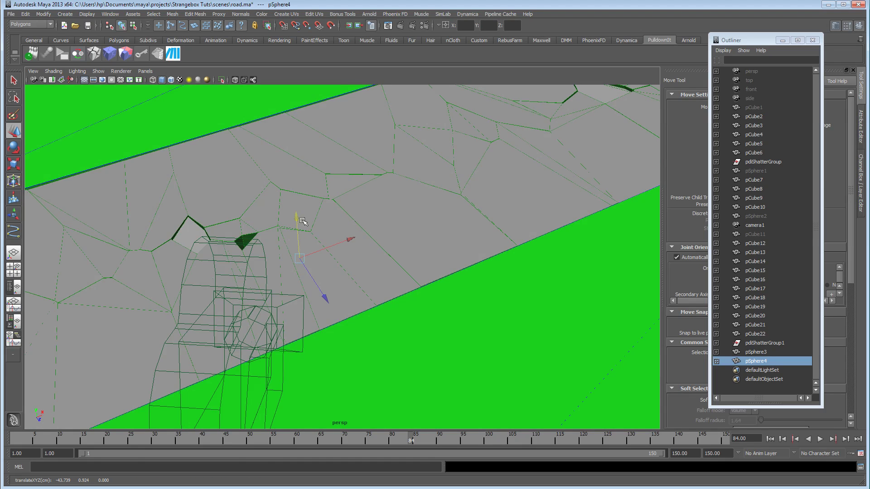
pyautogui.keyDown('alt'); pyautogui.moveTo(240, 161); pyautogui.dragTo(331, 231); pyautogui.keyUp('alt')
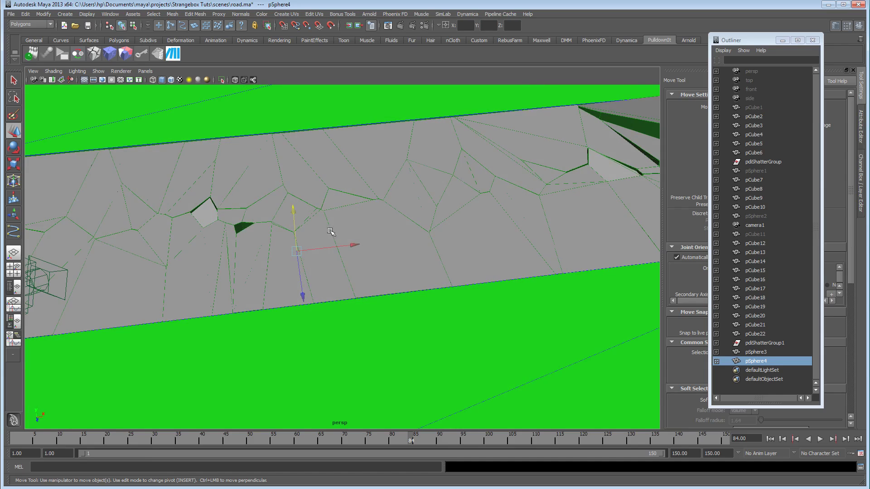
pyautogui.keyDown('alt'); pyautogui.moveTo(510, 230); pyautogui.dragTo(363, 205); pyautogui.keyUp('alt')
pyautogui.keyDown('alt'); pyautogui.moveTo(267, 227); pyautogui.dragTo(334, 250); pyautogui.keyUp('alt')
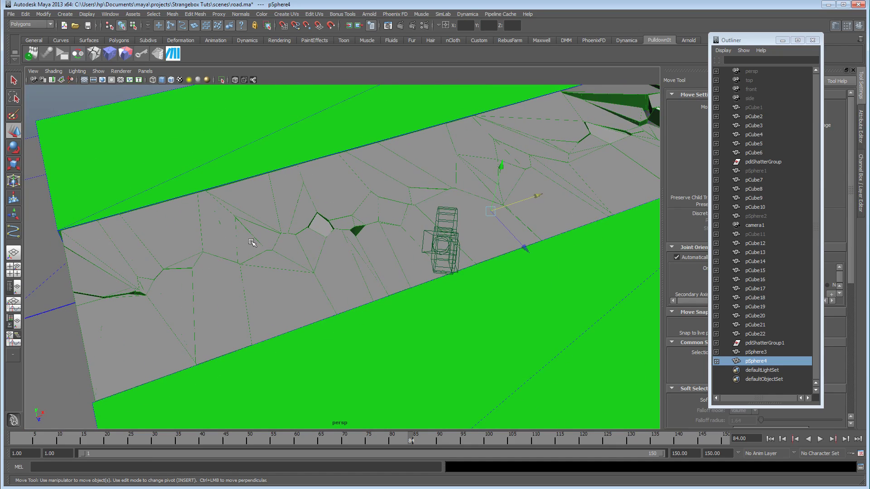
# Rescale the sphere pSphere4 and reposition it under the middle of the road at about X -37.9.
pyautogui.keyDown('alt'); pyautogui.moveTo(401, 229); pyautogui.dragTo(240, 300, button='middle'); pyautogui.keyUp('alt')
pyautogui.keyDown('alt'); pyautogui.moveTo(241, 300); pyautogui.dragTo(417, 299, button='right'); pyautogui.keyUp('alt')
pyautogui.moveTo(344, 256); pyautogui.dragTo(345, 237)
pyautogui.keyDown('alt'); pyautogui.moveTo(345, 239); pyautogui.dragTo(351, 244); pyautogui.keyUp('alt')
pyautogui.press('r')
pyautogui.moveTo(344, 275); pyautogui.dragTo(307, 281)
pyautogui.press('w')
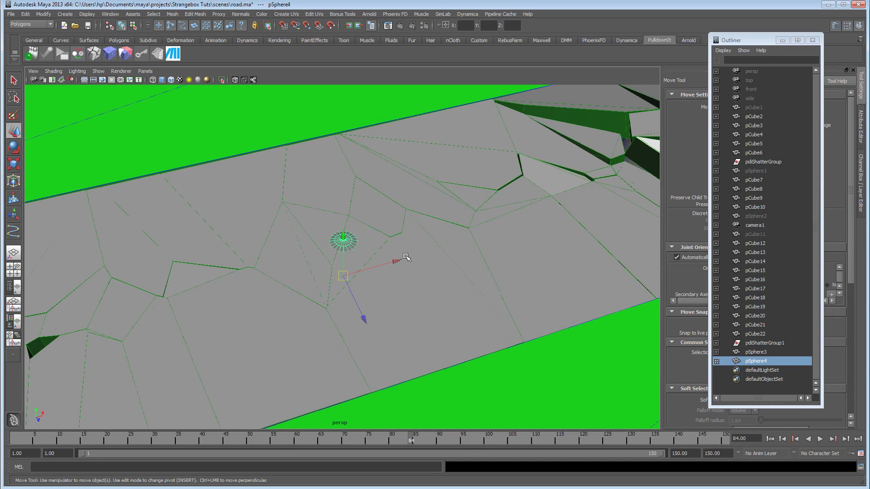
pyautogui.moveTo(319, 247); pyautogui.dragTo(294, 258)
# Delete the construction history of the sphere pSphere4 and save the scene.
pyautogui.click(28, 15)
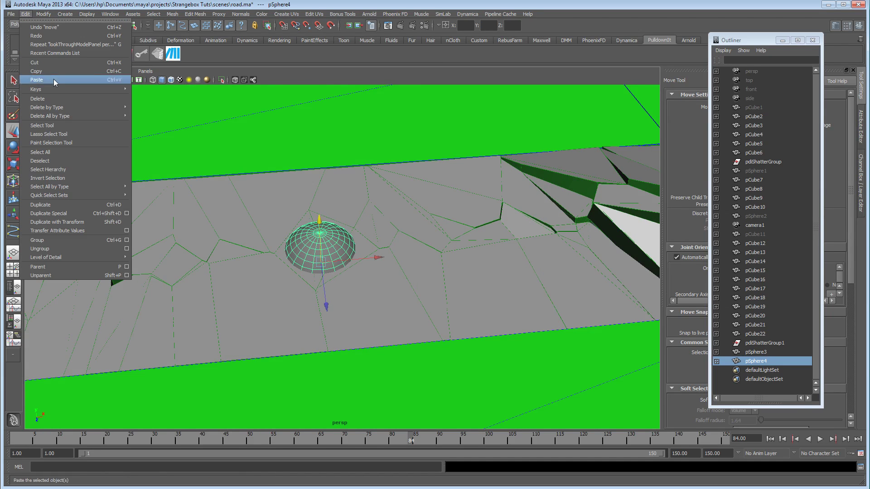
pyautogui.moveTo(66, 110)
pyautogui.click(155, 111)
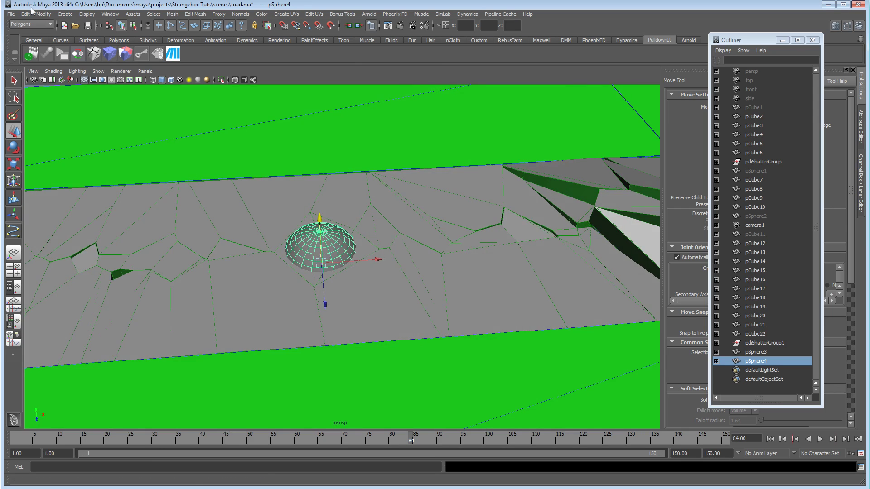
pyautogui.click(11, 14)
# Raise the sphere pSphere4 through the road surface to about Y 3.06 and go to frame 92.
pyautogui.keyDown('alt'); pyautogui.moveTo(387, 253); pyautogui.dragTo(273, 240); pyautogui.keyUp('alt')
pyautogui.keyDown('alt'); pyautogui.moveTo(273, 241); pyautogui.dragTo(404, 243, button='right'); pyautogui.keyUp('alt')
pyautogui.moveTo(325, 216); pyautogui.dragTo(326, 210)
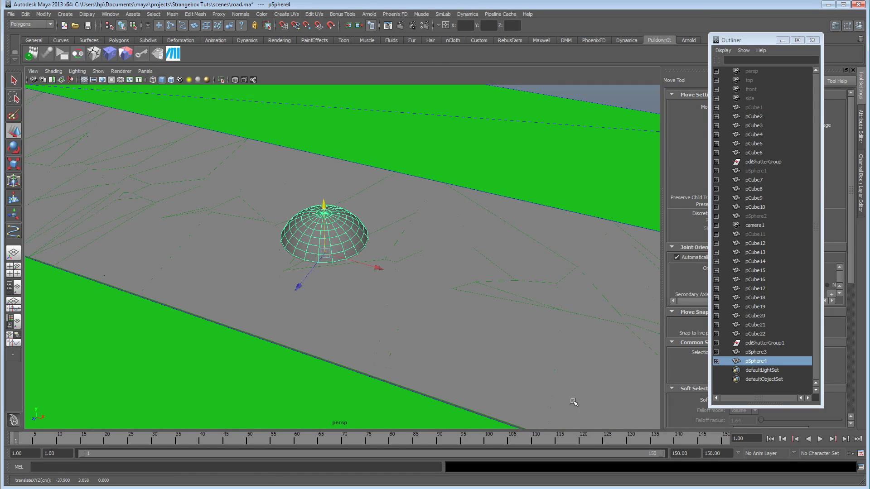
pyautogui.moveTo(402, 437); pyautogui.dragTo(449, 438)
pyautogui.keyDown('alt'); pyautogui.moveTo(457, 370); pyautogui.dragTo(503, 348); pyautogui.keyUp('alt')
pyautogui.keyDown('alt'); pyautogui.moveTo(503, 348); pyautogui.dragTo(408, 343, button='right'); pyautogui.keyUp('alt')
pyautogui.keyDown('alt'); pyautogui.moveTo(408, 344); pyautogui.dragTo(336, 338, button='middle'); pyautogui.keyUp('alt')
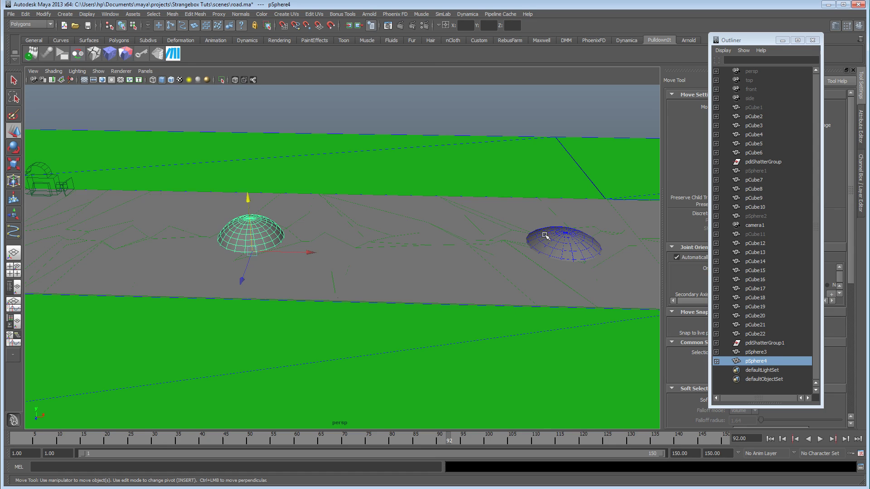
# Check pSphere3's key timing, then key pSphere4 raised at frame 88 and lowered to about Y 0.21 at frame 82.
pyautogui.click(559, 244)
pyautogui.hotkey('alt', 'v')
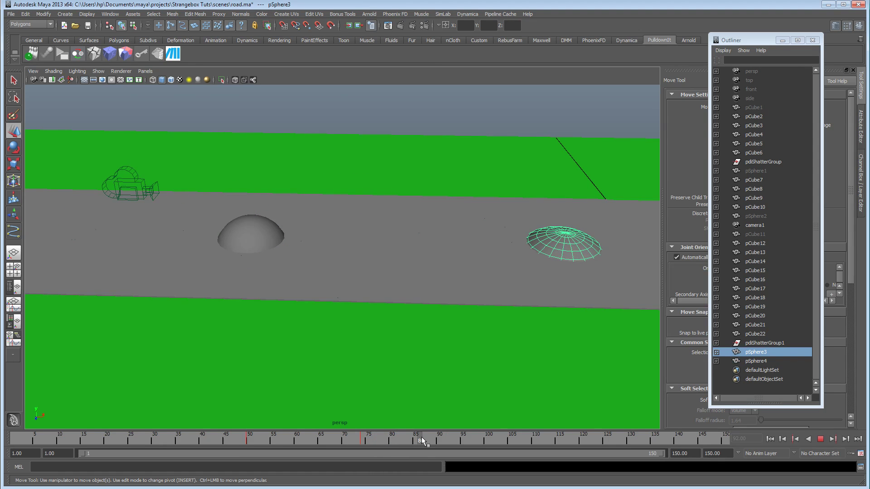
pyautogui.click(254, 227)
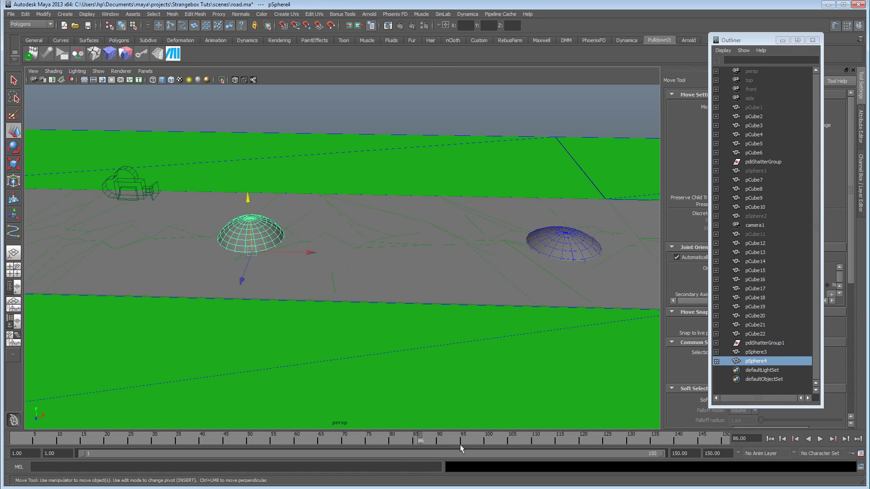
pyautogui.hotkey('alt', 'v')
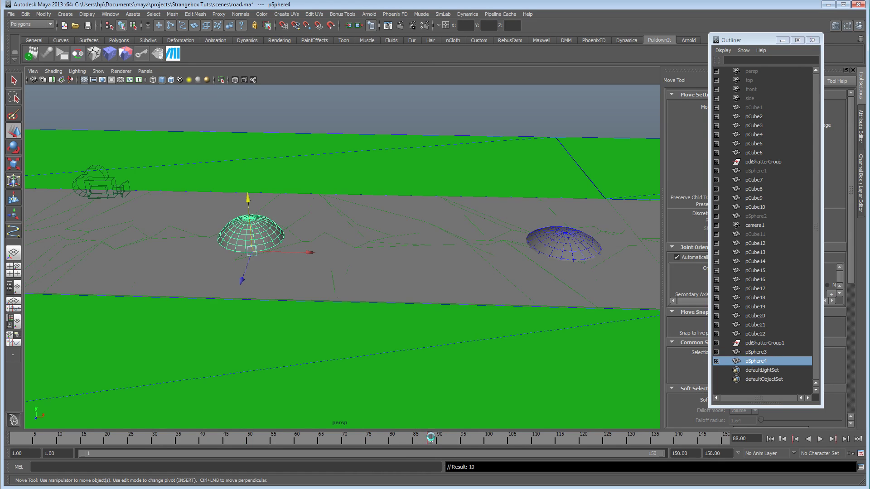
pyautogui.hotkey('alt', 'v')
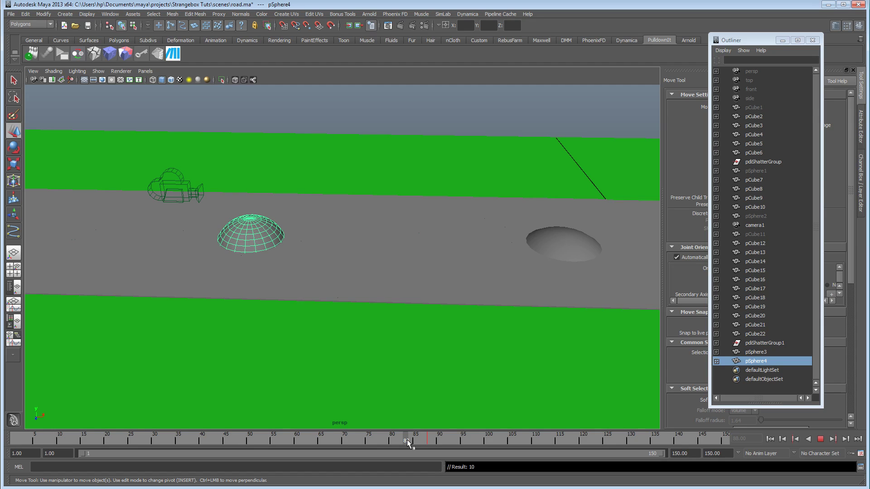
pyautogui.moveTo(248, 198); pyautogui.dragTo(252, 220)
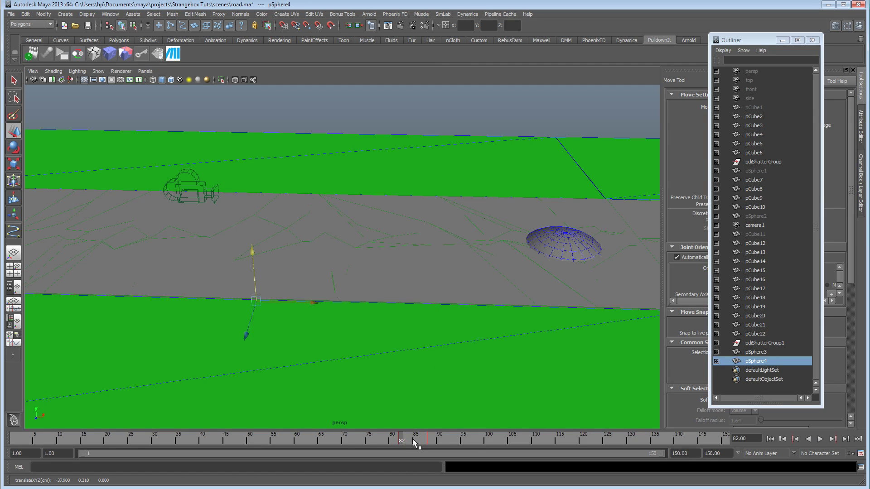
pyautogui.hotkey('alt', 'v')
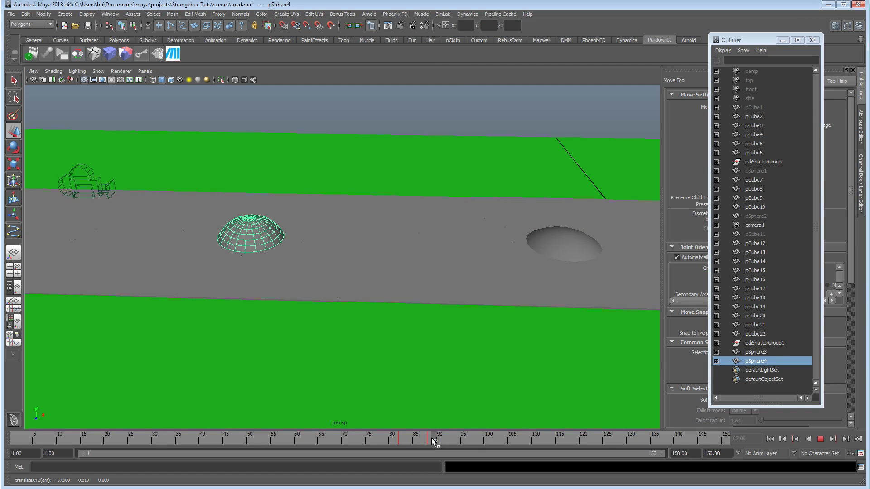
# Make the sphere pSphere4 a kinematic PulldownIt rigid body with a Convex Hull bounding volume.
pyautogui.keyDown('alt'); pyautogui.moveTo(237, 224); pyautogui.dragTo(356, 237, button='middle'); pyautogui.keyUp('alt')
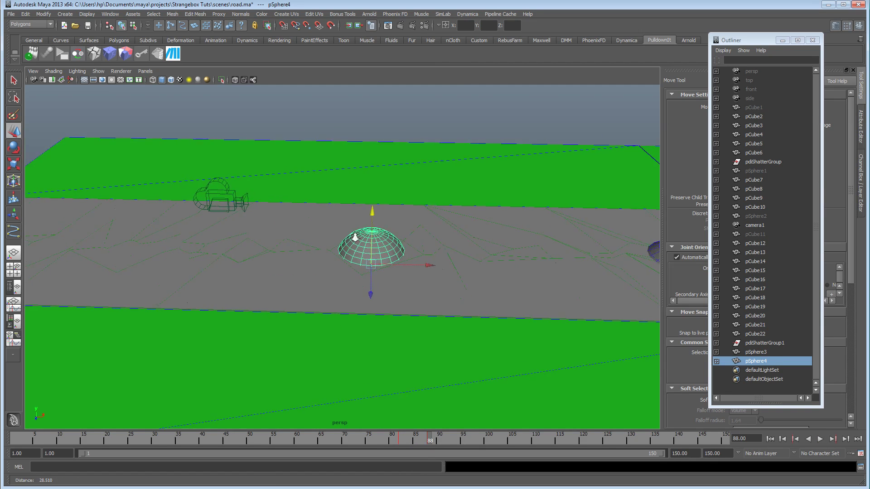
pyautogui.scroll(2, 355, 237)
pyautogui.keyDown('alt'); pyautogui.moveTo(355, 237); pyautogui.dragTo(406, 246); pyautogui.keyUp('alt')
pyautogui.keyDown('alt'); pyautogui.moveTo(406, 247); pyautogui.dragTo(319, 241, button='middle'); pyautogui.keyUp('alt')
pyautogui.keyDown('alt'); pyautogui.moveTo(320, 240); pyautogui.dragTo(320, 210); pyautogui.keyUp('alt')
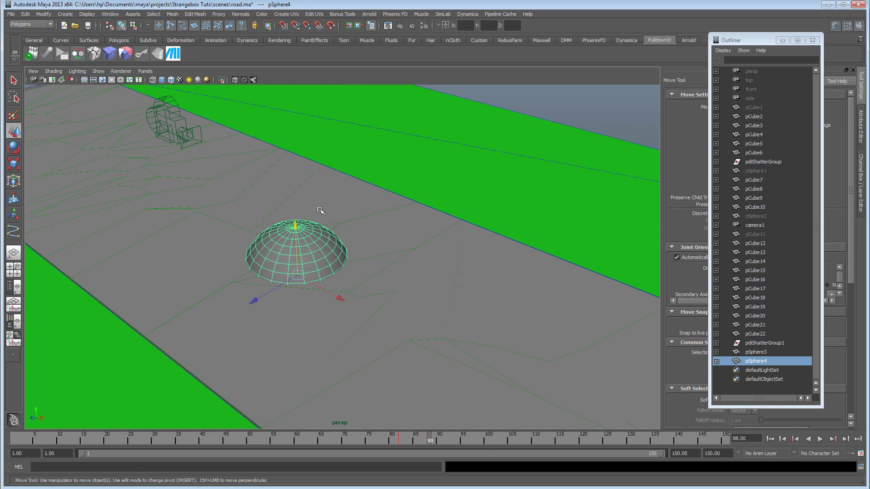
pyautogui.click(41, 60)
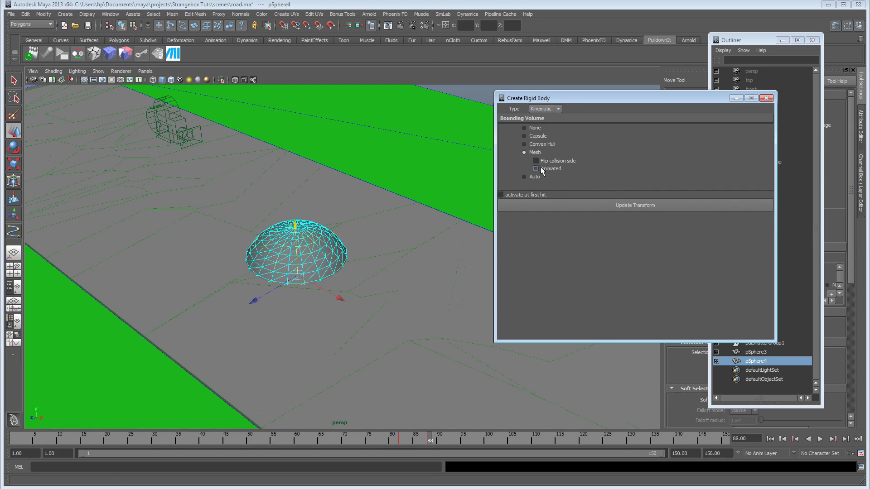
pyautogui.keyDown('alt'); pyautogui.moveTo(380, 254); pyautogui.dragTo(239, 252, button='right'); pyautogui.keyUp('alt')
pyautogui.keyDown('alt'); pyautogui.moveTo(238, 252); pyautogui.dragTo(227, 242); pyautogui.keyUp('alt')
# Preview the sphere pSphere4 rising through the road, deselect it, and switch the viewport to camera1.
pyautogui.hotkey('alt', 'v')
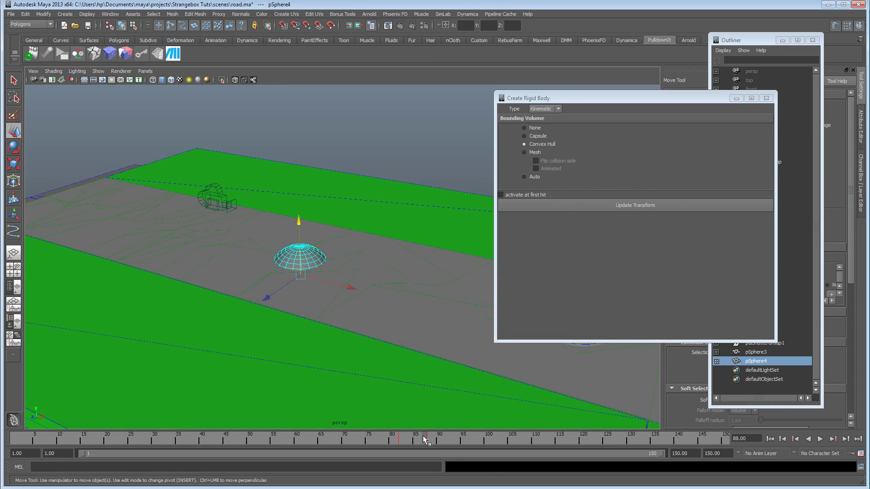
pyautogui.moveTo(409, 440); pyautogui.dragTo(434, 441)
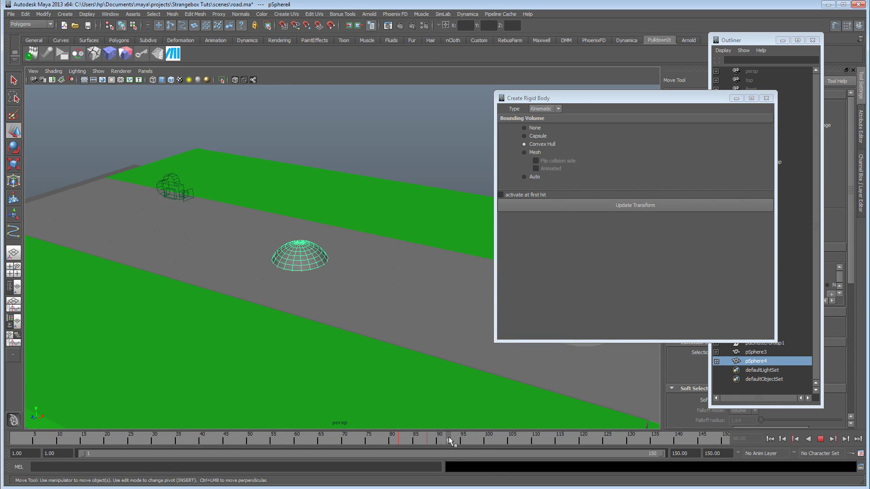
pyautogui.click(131, 168)
pyautogui.keyDown('alt'); pyautogui.moveTo(341, 289); pyautogui.dragTo(350, 288); pyautogui.keyUp('alt')
pyautogui.click(95, 118)
pyautogui.click(144, 72)
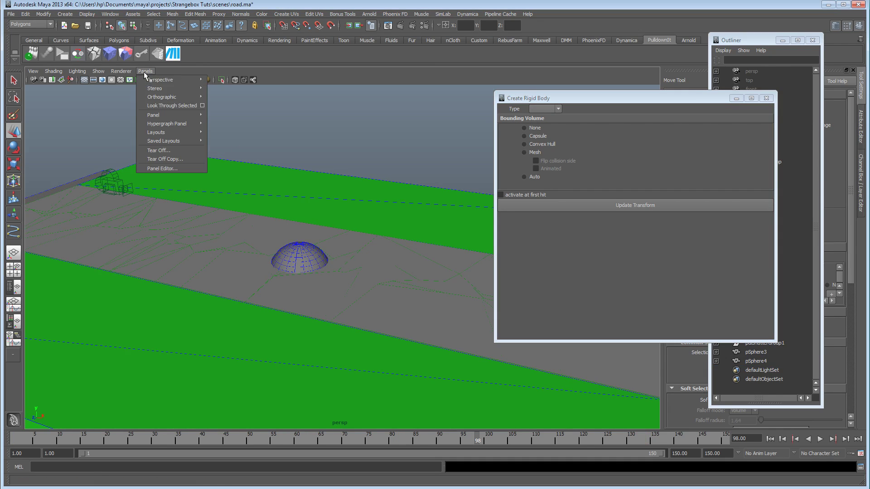
pyautogui.click(227, 81)
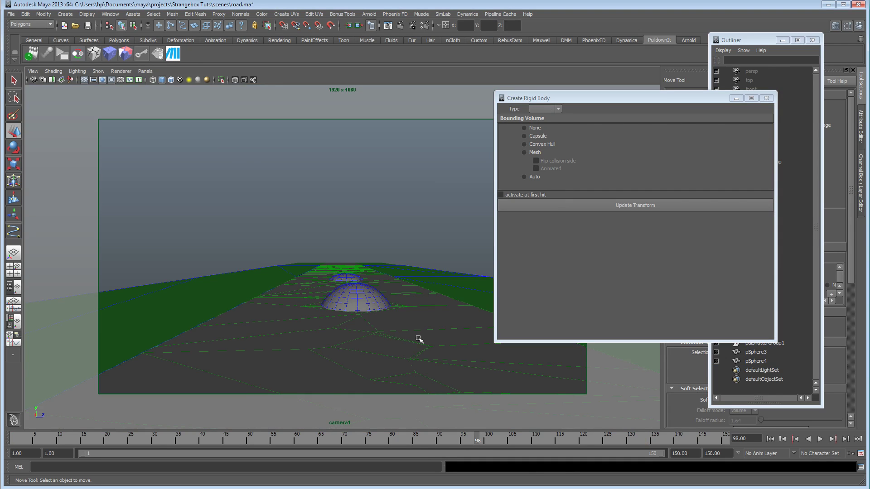
# Save the scene, dismiss the Pdi notice and close the Create Rigid Body window.
pyautogui.click(13, 14)
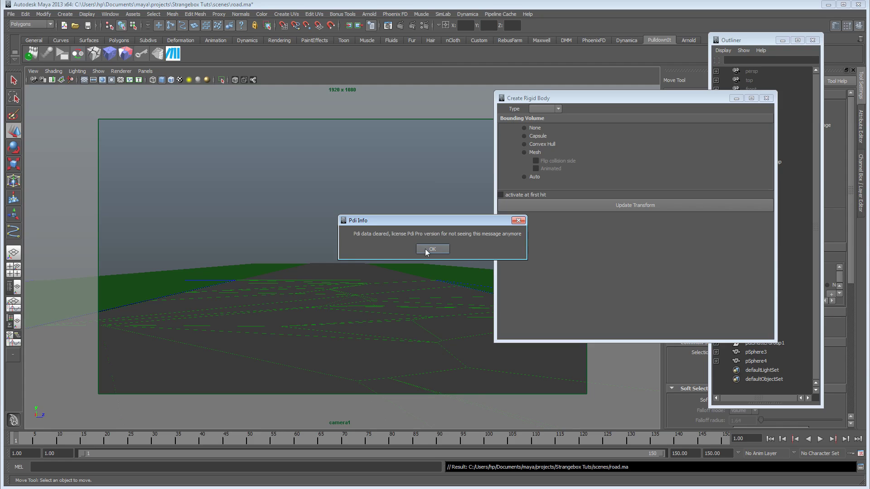
pyautogui.click(425, 250)
pyautogui.click(766, 98)
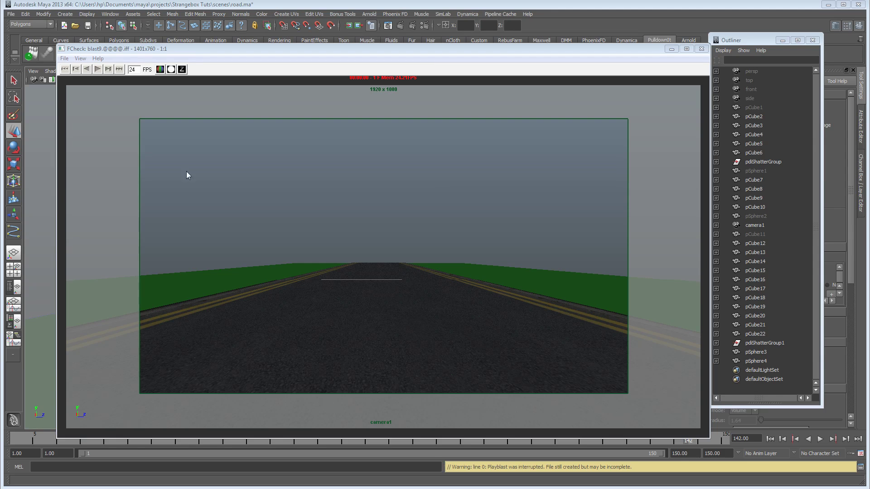
# Play the camera1 playblast of the collapsing road in FCheck and stop the playback.
pyautogui.click(97, 71)
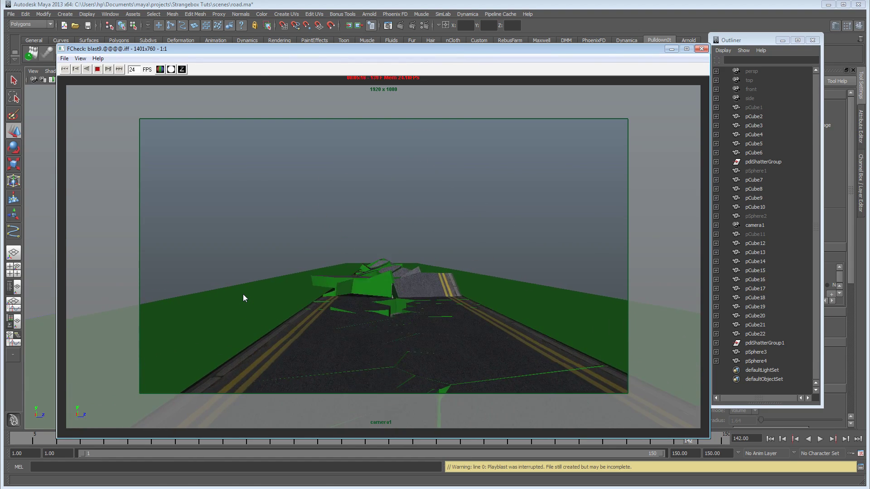
pyautogui.click(97, 69)
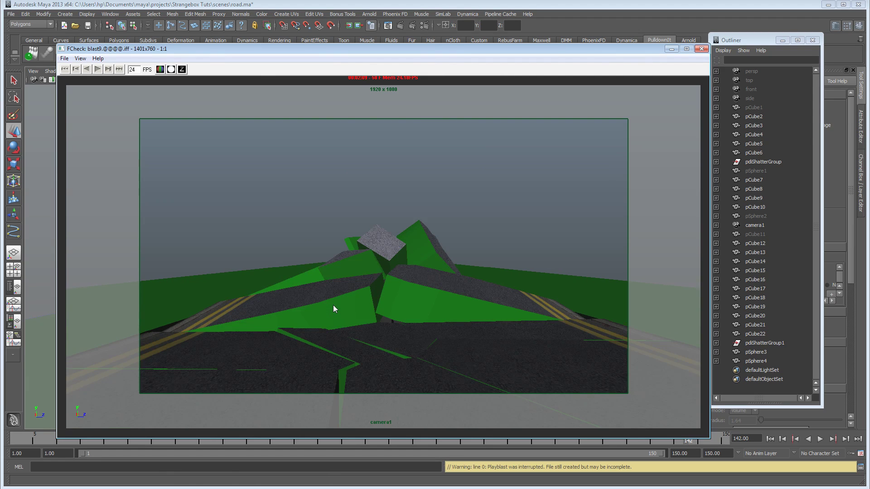